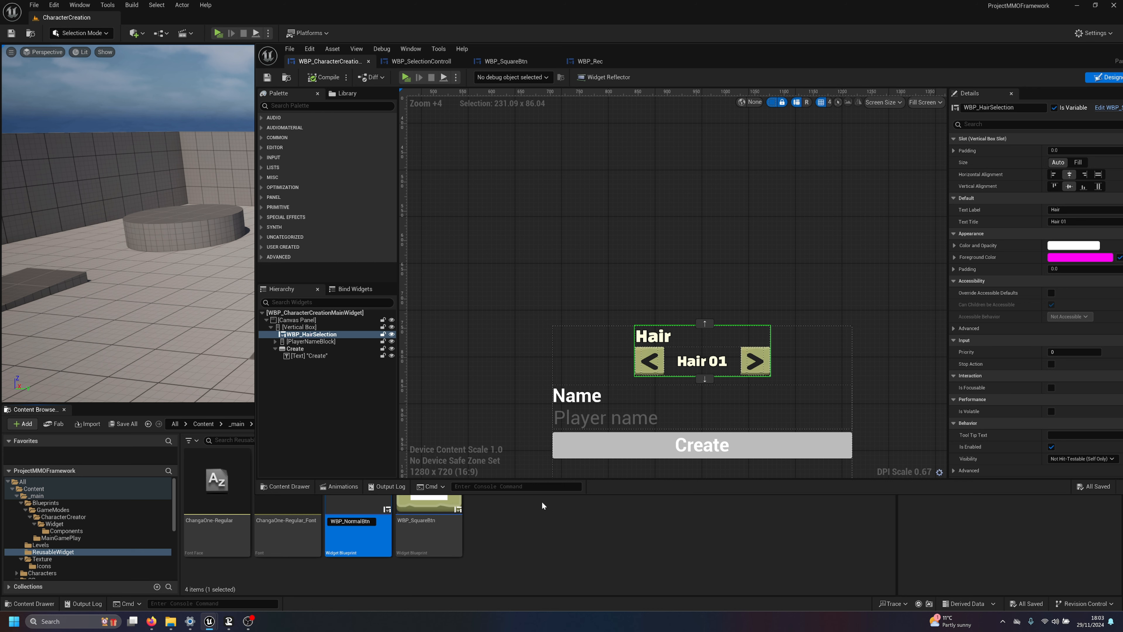
# Step: Confirm the widget name WBP_NormalBtn and add that widget to the Vertical Box directly above the Create button
pyautogui.press('Return')
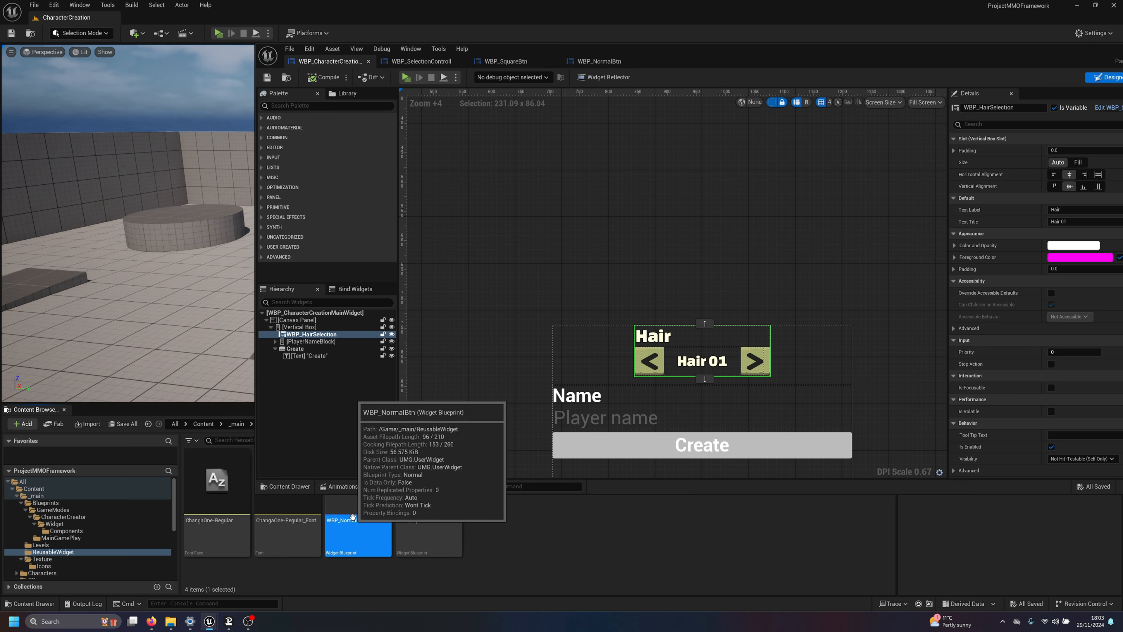
pyautogui.moveTo(353, 516); pyautogui.dragTo(316, 350)
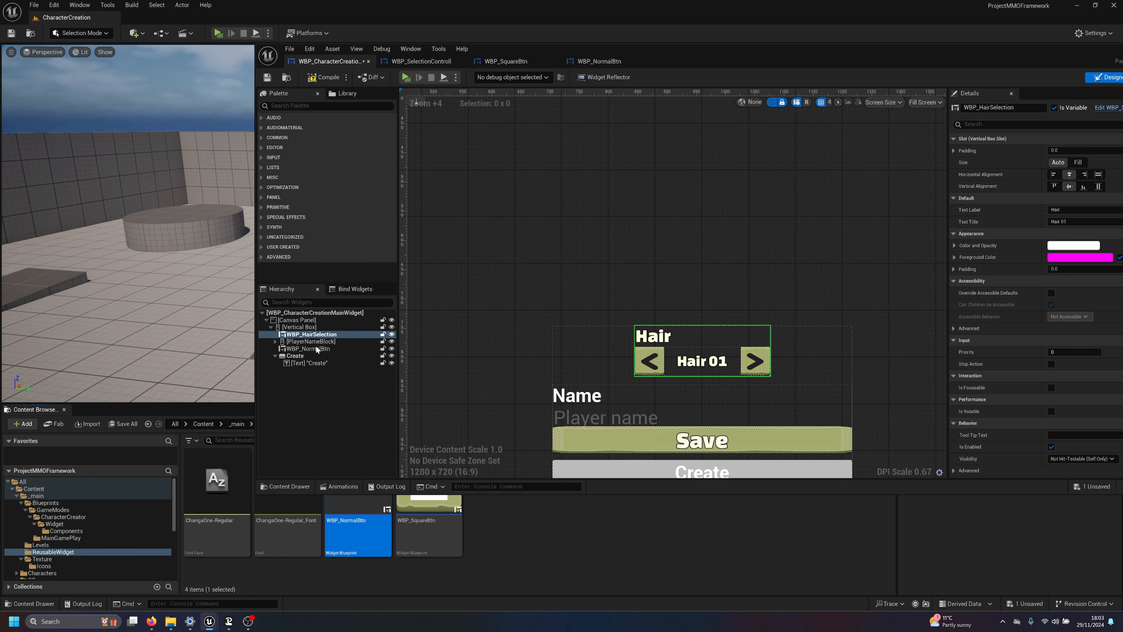
# Step: Delete the old Create button and its text from the character creation widget's hierarchy
pyautogui.click(305, 357)
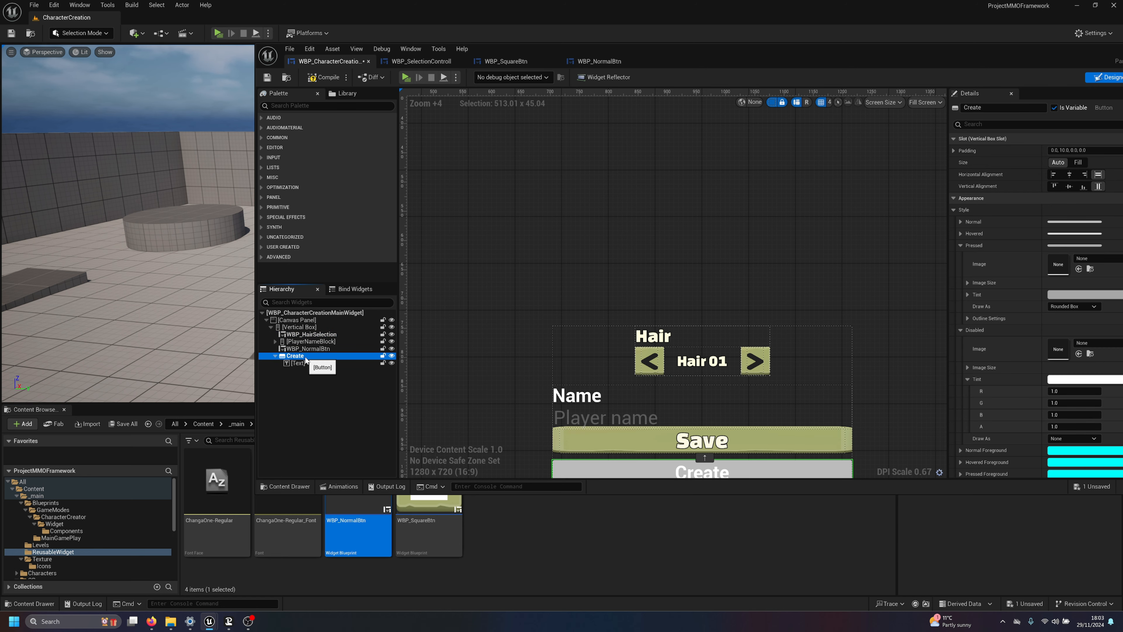
pyautogui.press('Delete')
pyautogui.scroll(-2, 589, 318)
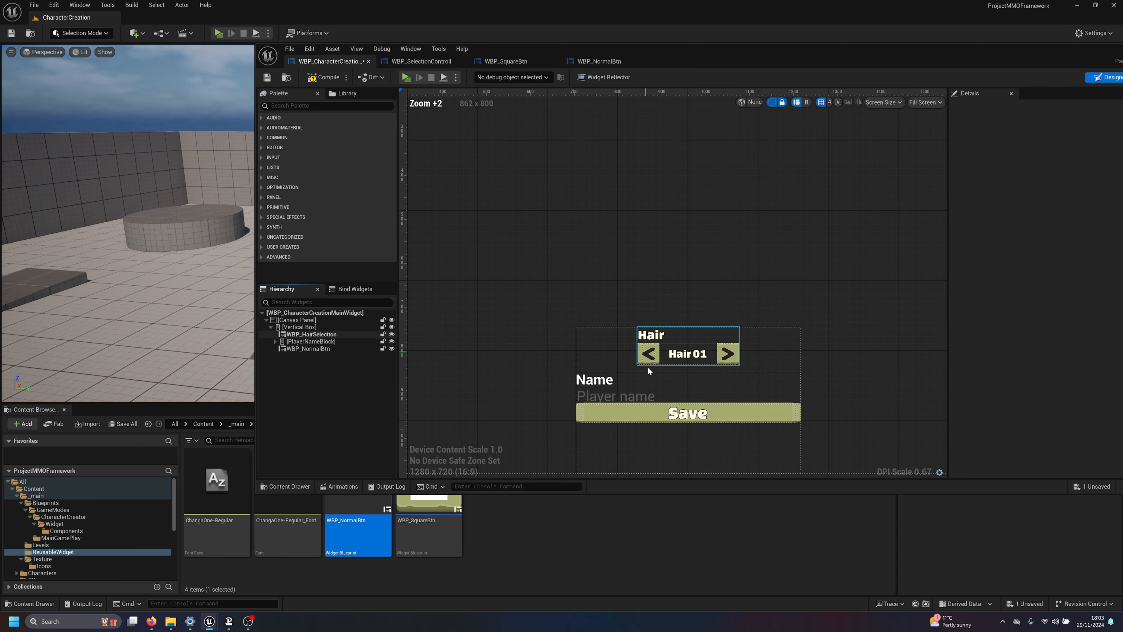
pyautogui.scroll(3, 607, 371)
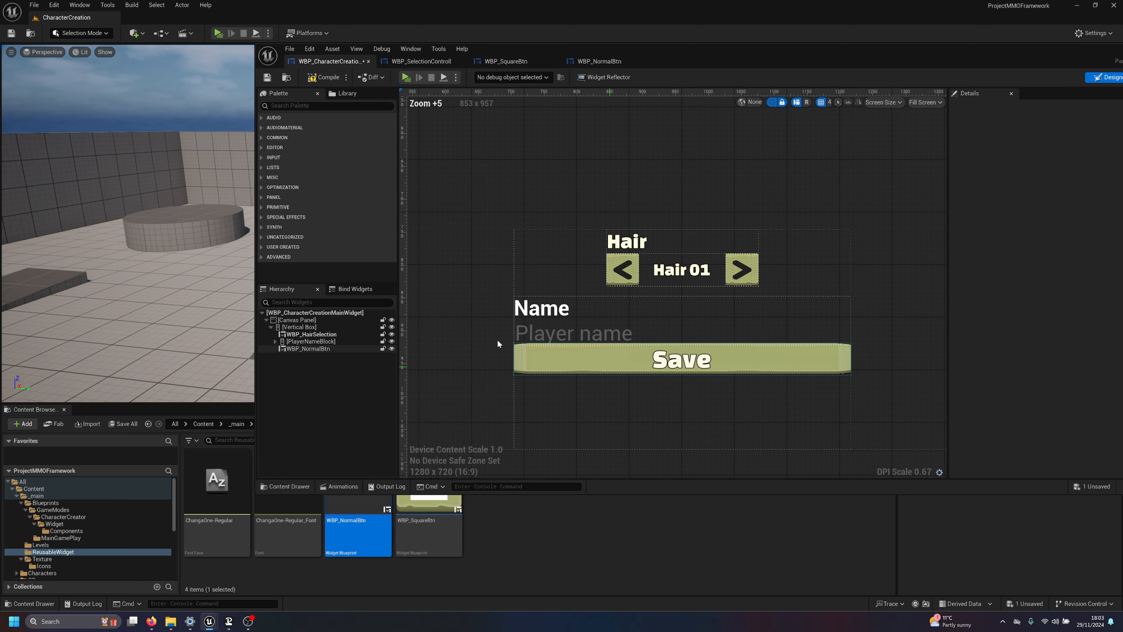
# Step: Compile and save the character creation widget, then test its Save button in a play preview and exit
pyautogui.click(323, 77)
pyautogui.click(267, 78)
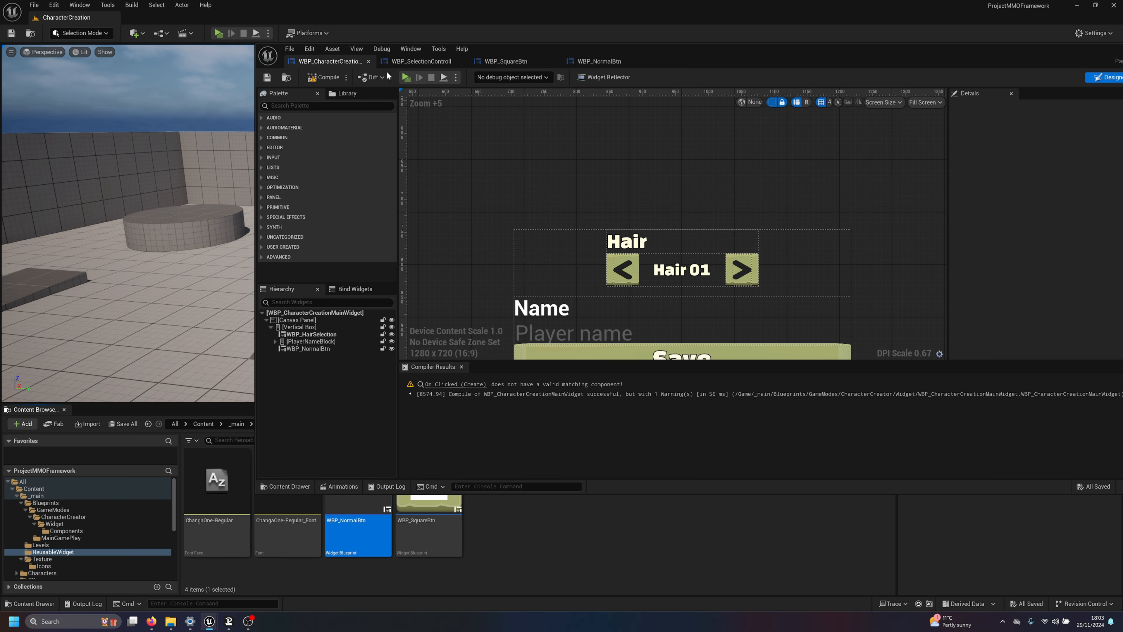
pyautogui.click(406, 77)
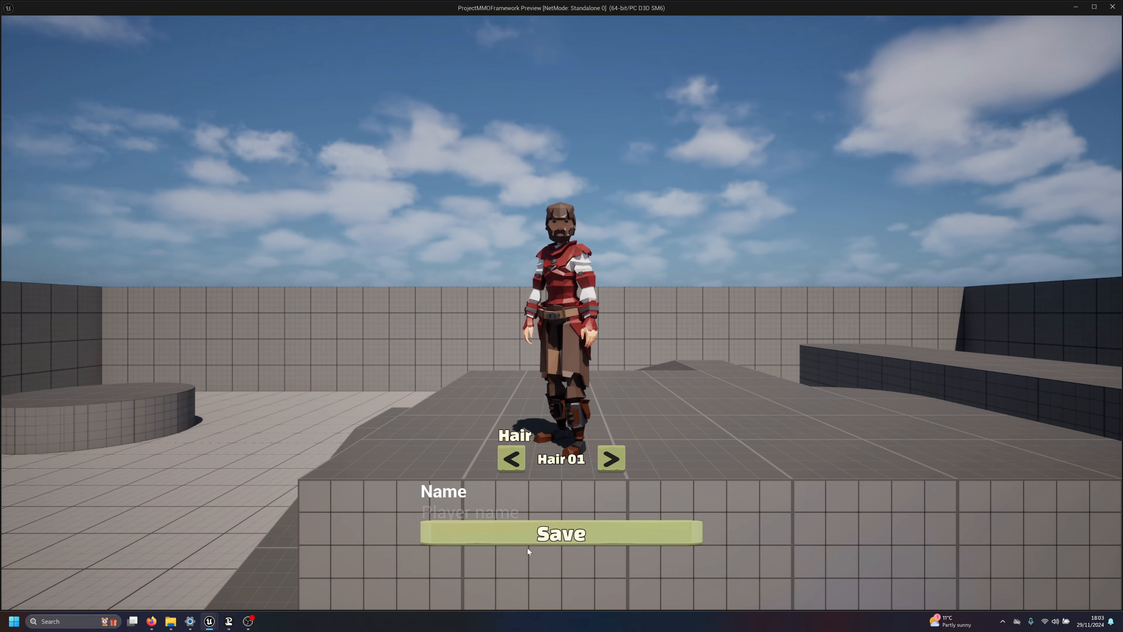
pyautogui.click(638, 527)
pyautogui.press('Escape')
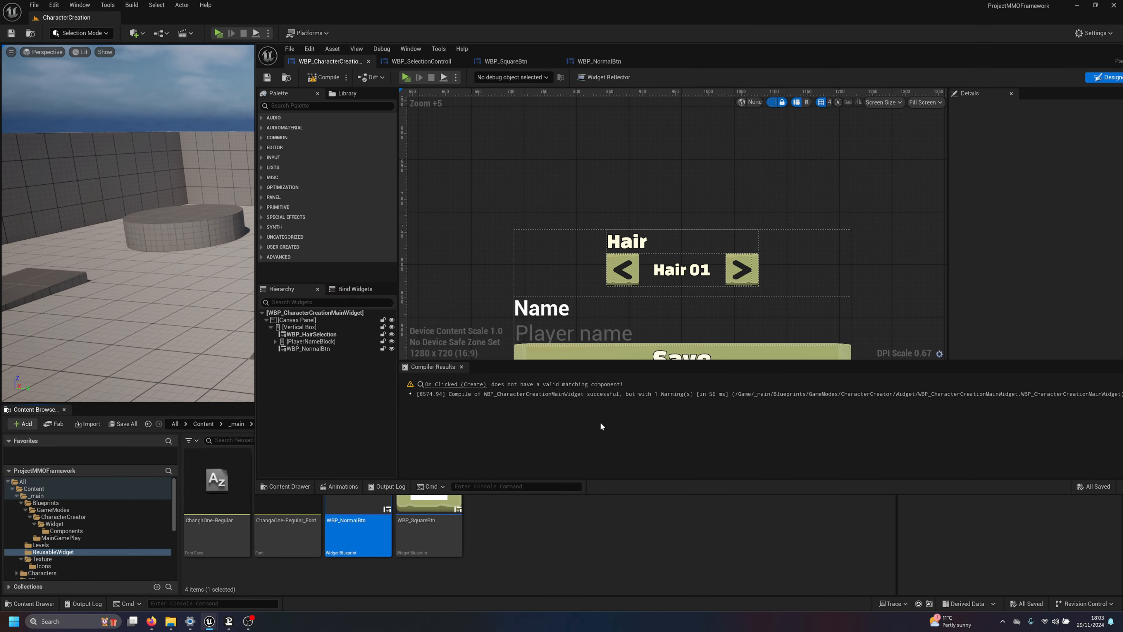
# Step: Delete the orphaned On Clicked (Create) event flagged by the compiler and save the widget blueprint
pyautogui.click(455, 384)
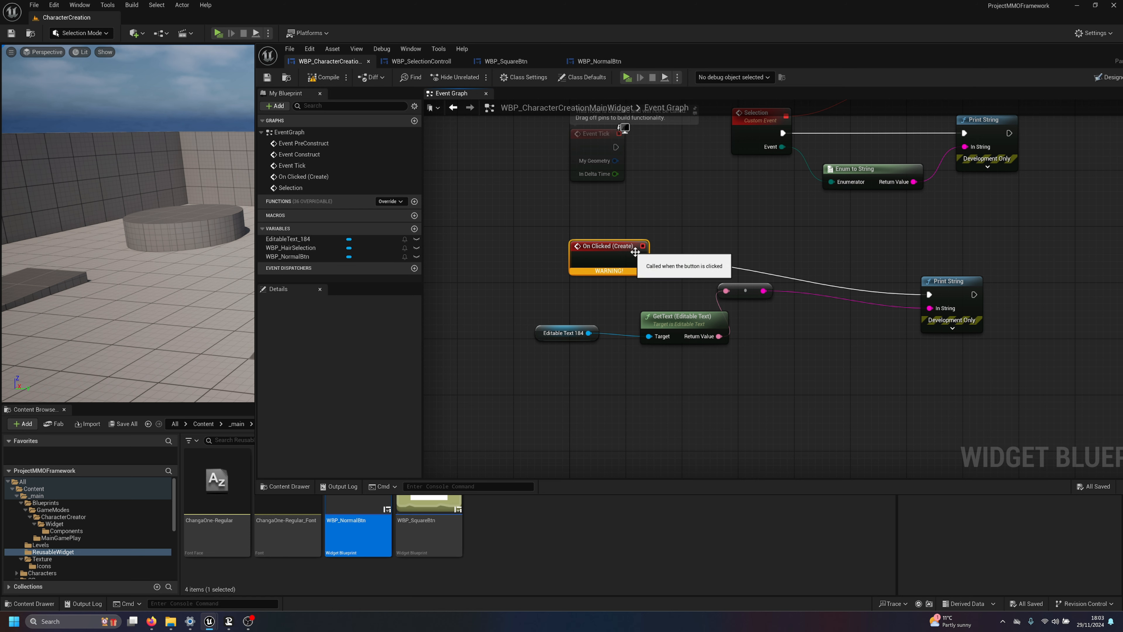
pyautogui.press('Delete')
pyautogui.click(268, 77)
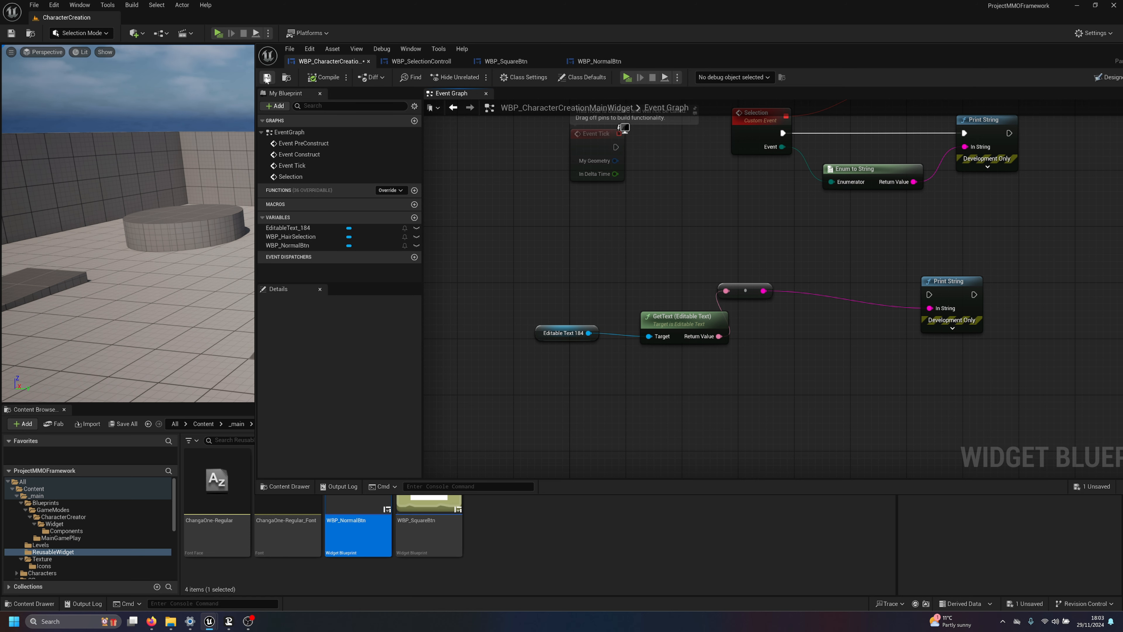
# Step: Show WBP_NormalBtn in its Designer view and select the Scale Box inside the button
pyautogui.click(415, 61)
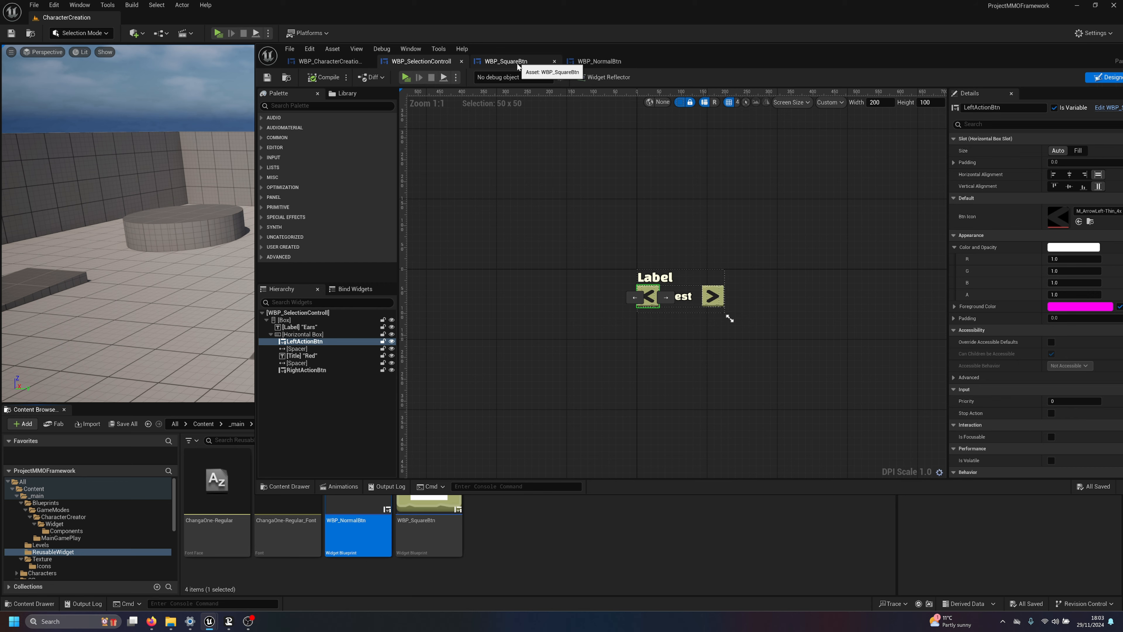
pyautogui.click(601, 63)
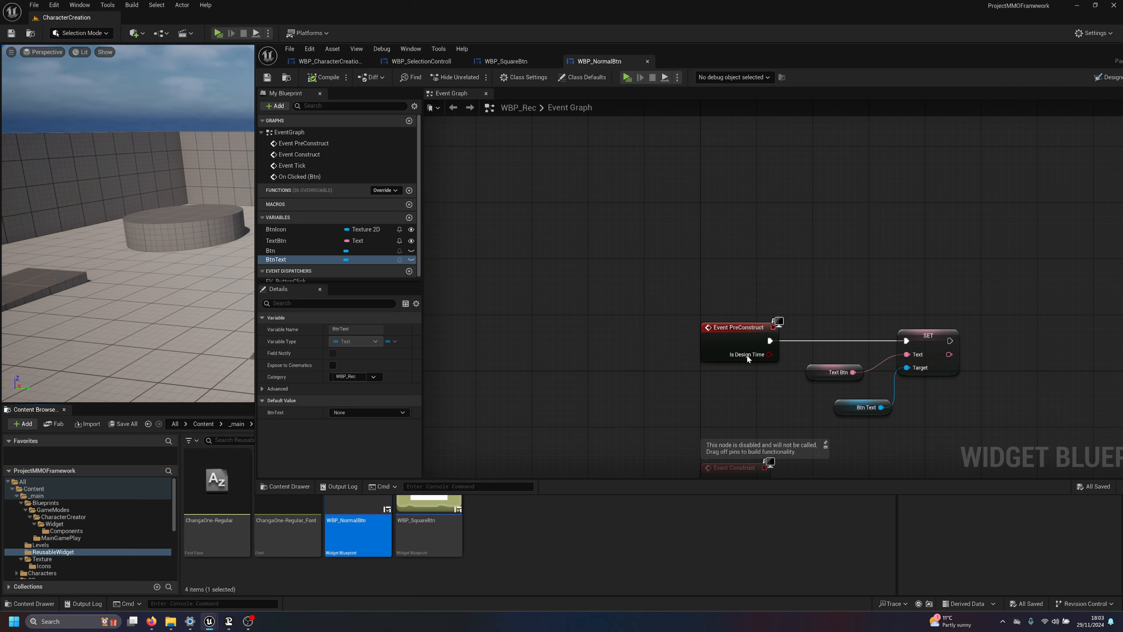
pyautogui.moveTo(777, 48); pyautogui.dragTo(609, 40)
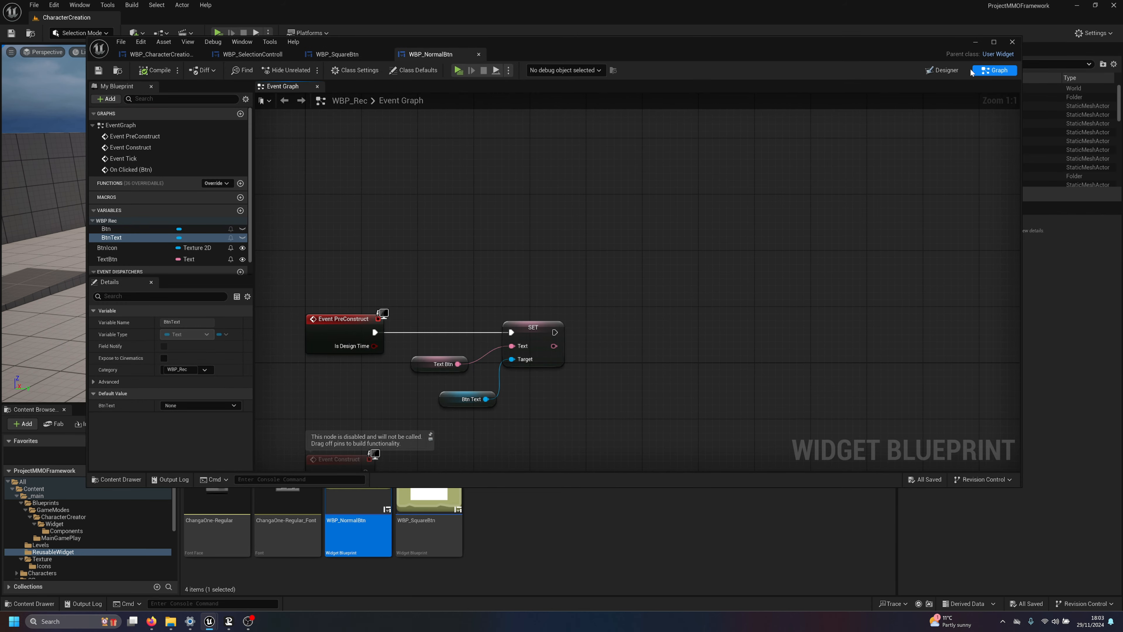
pyautogui.click(942, 70)
pyautogui.click(447, 239)
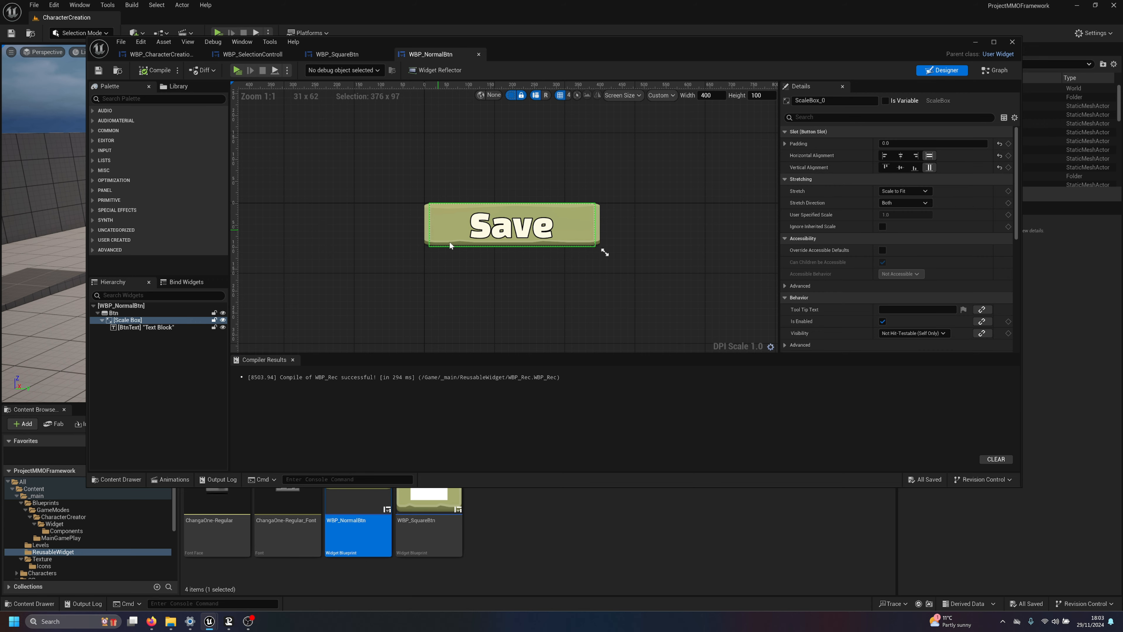
# Step: Switch to File Explorer and open the Button > Rect folder inside the Prinbles asset pack's png@4x folder
pyautogui.moveTo(173, 624)
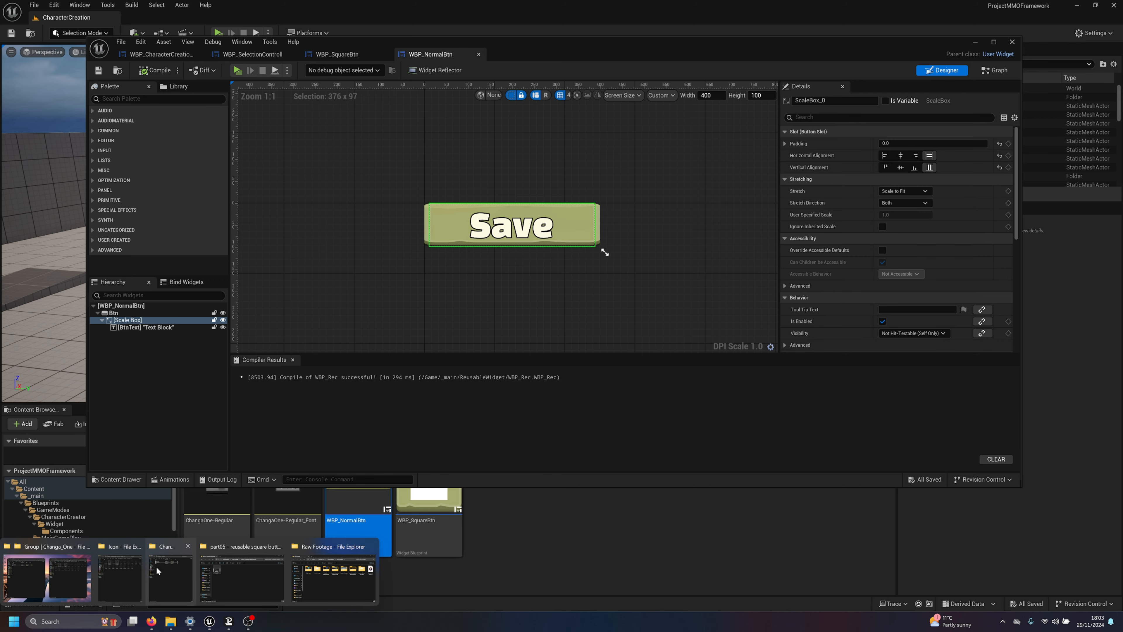
pyautogui.click(70, 577)
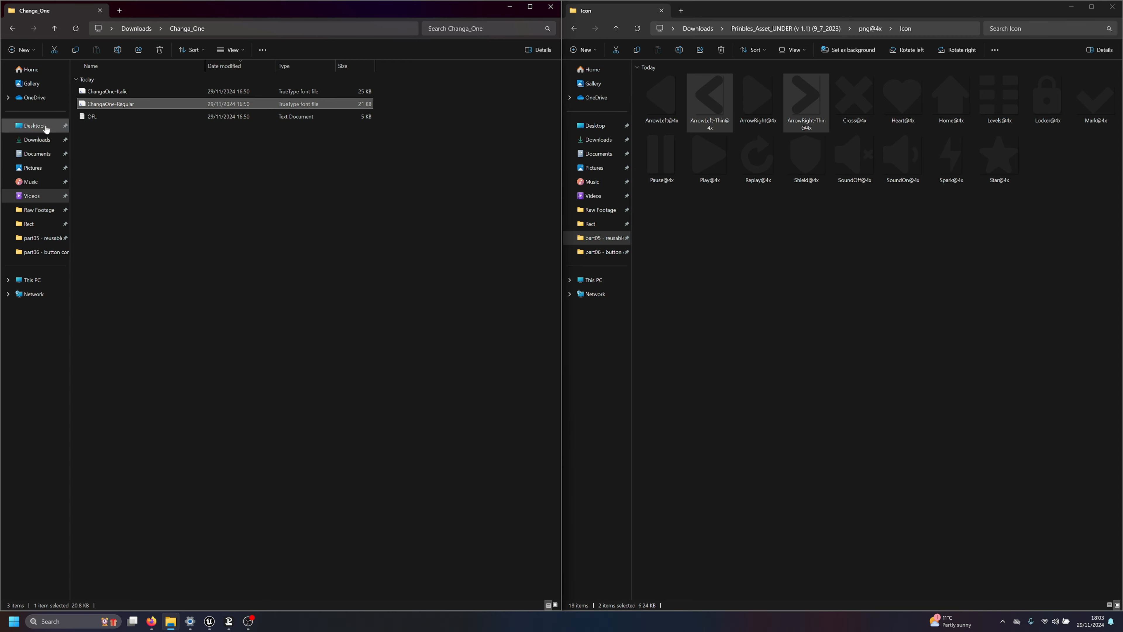
pyautogui.moveTo(171, 619)
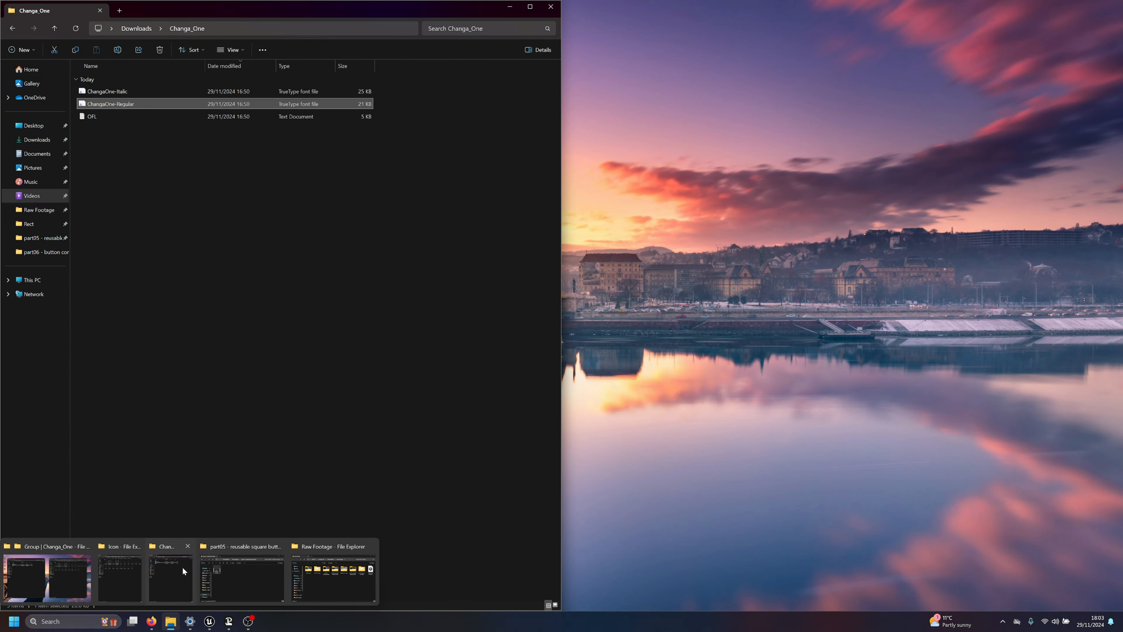
pyautogui.click(174, 569)
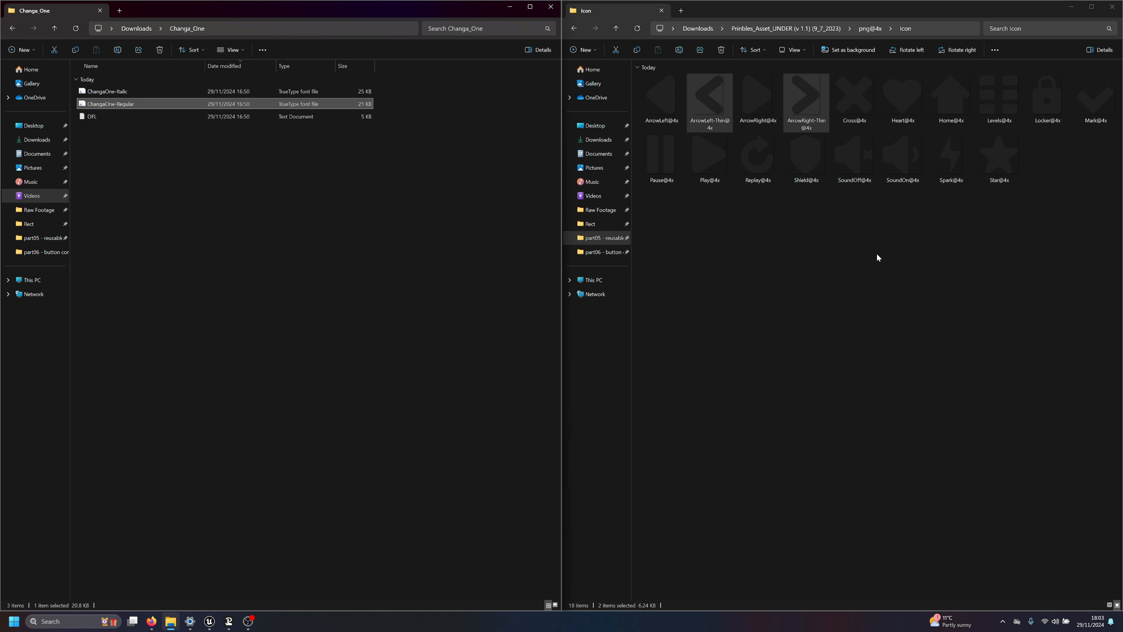
pyautogui.click(878, 258)
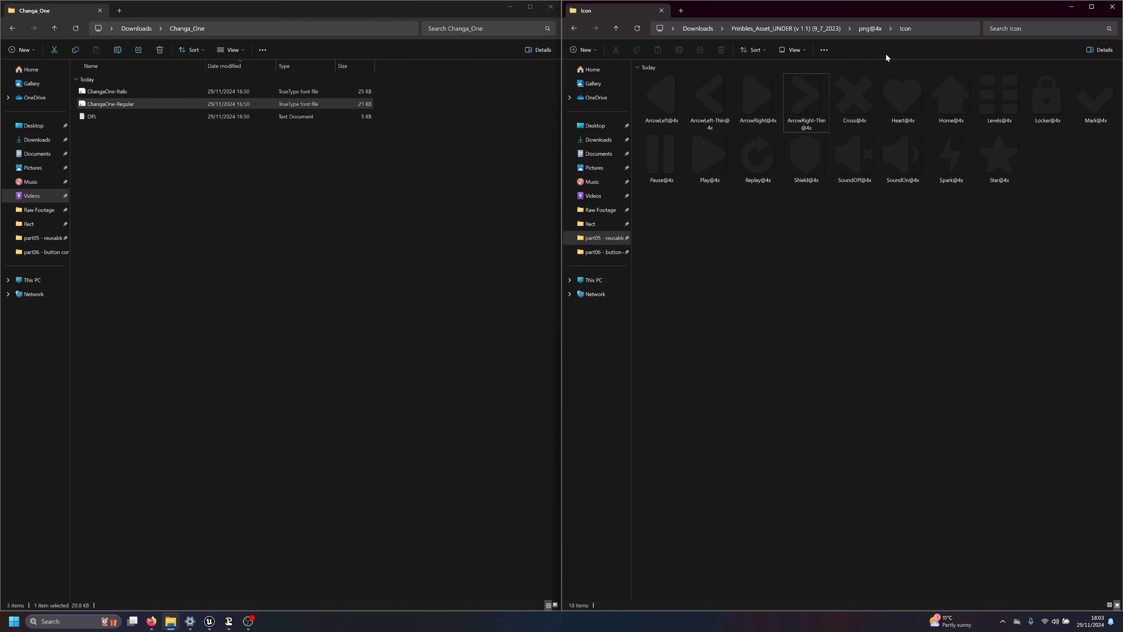
pyautogui.click(868, 29)
pyautogui.click(670, 151)
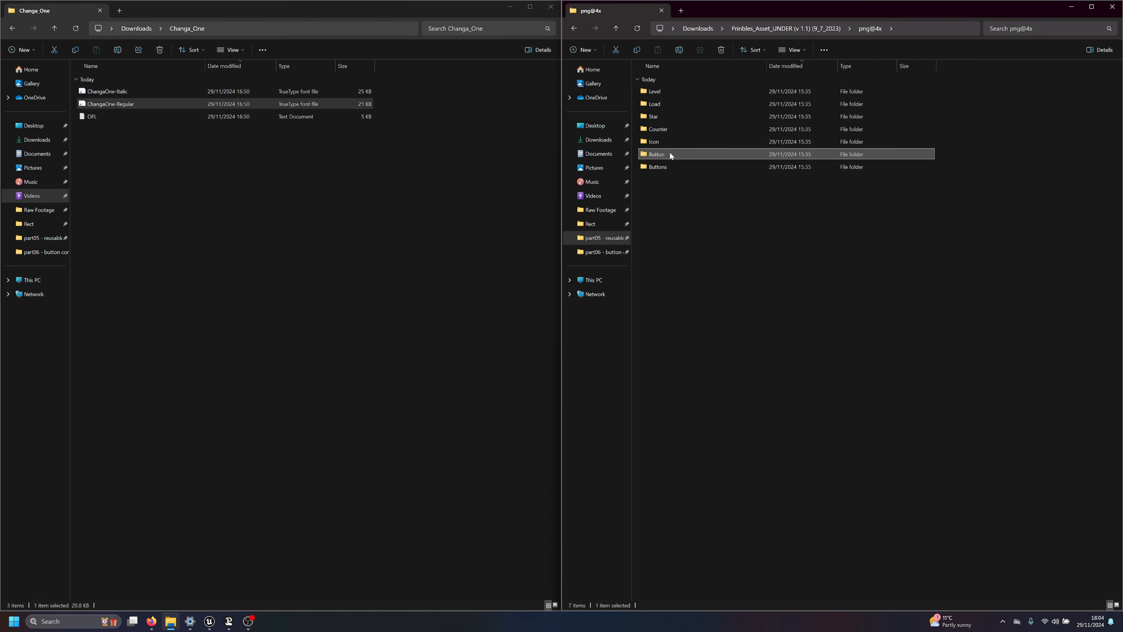
pyautogui.doubleClick(670, 151)
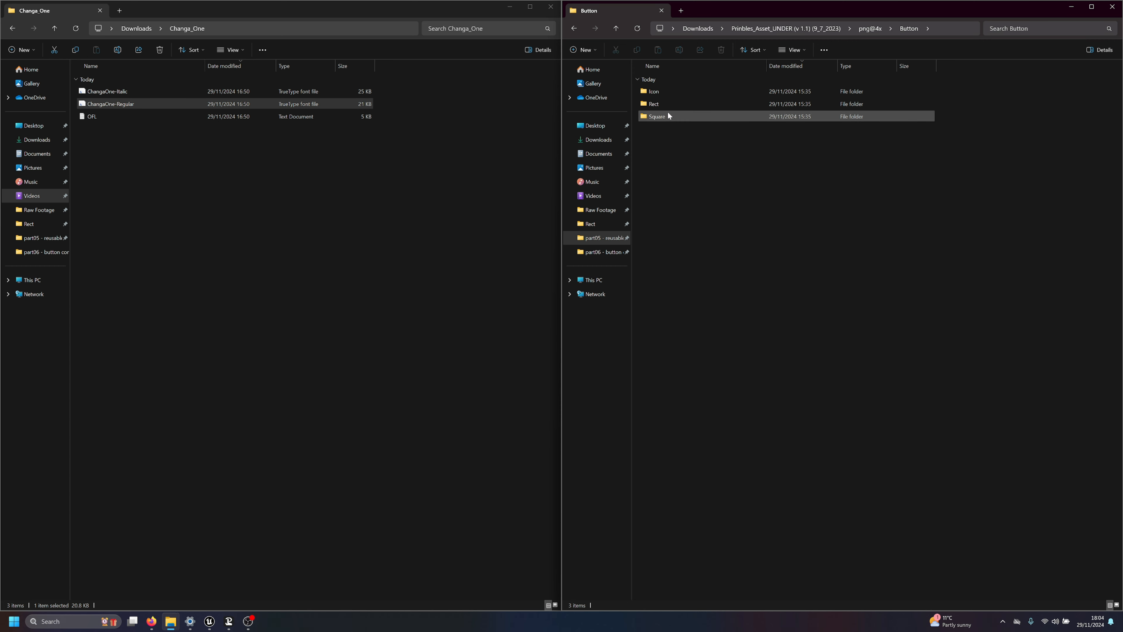
pyautogui.doubleClick(662, 104)
# Step: Preview the Default@4x rectangular button image and close the viewer
pyautogui.click(676, 92)
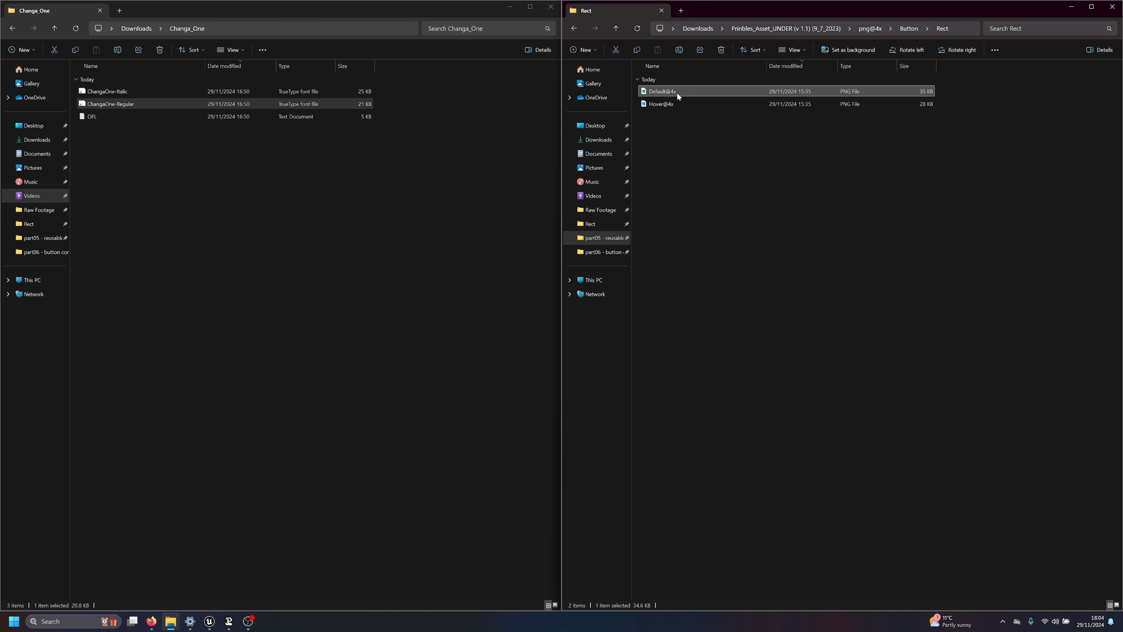
pyautogui.doubleClick(677, 92)
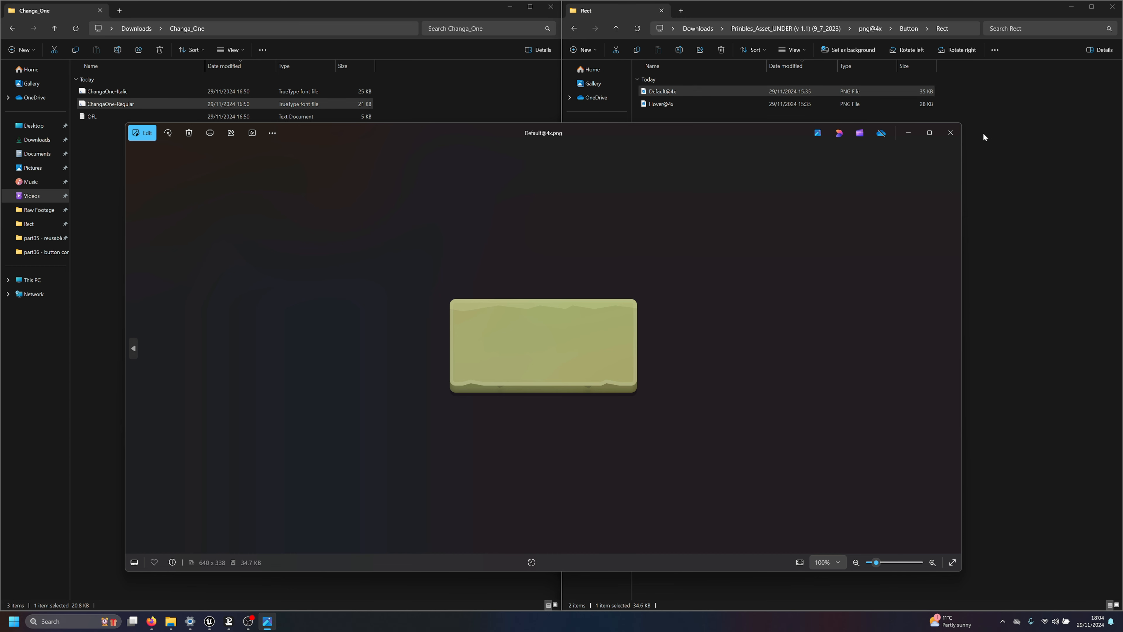
pyautogui.click(950, 132)
# Step: Switch back to the WBP_NormalBtn editor, select Btn and locate its Pressed image texture in the project content
pyautogui.moveTo(209, 621)
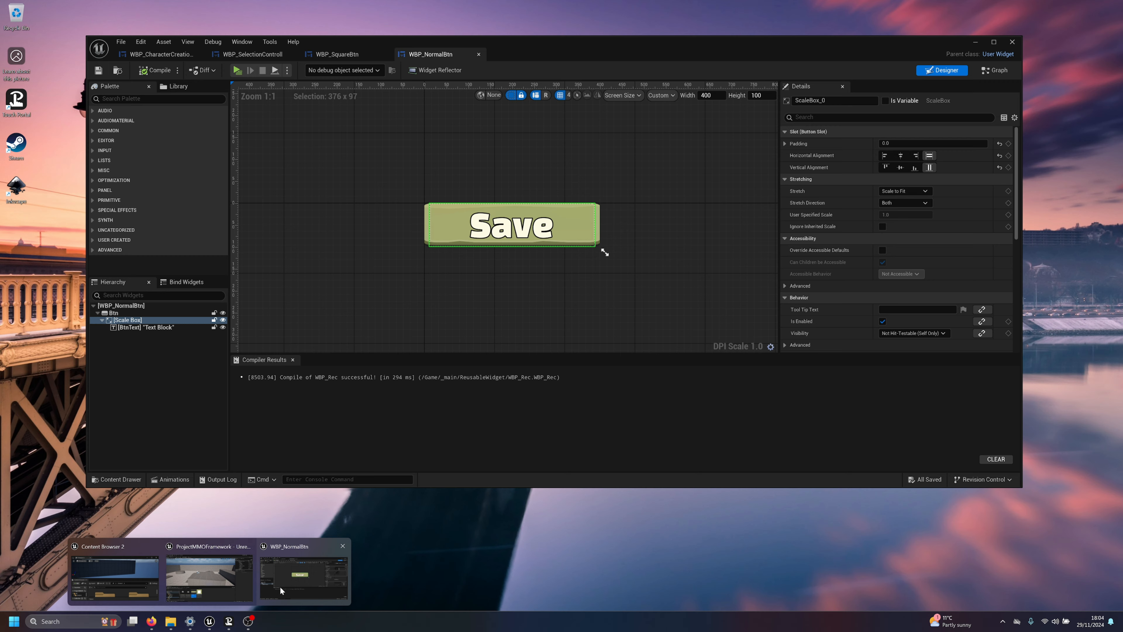
pyautogui.click(281, 591)
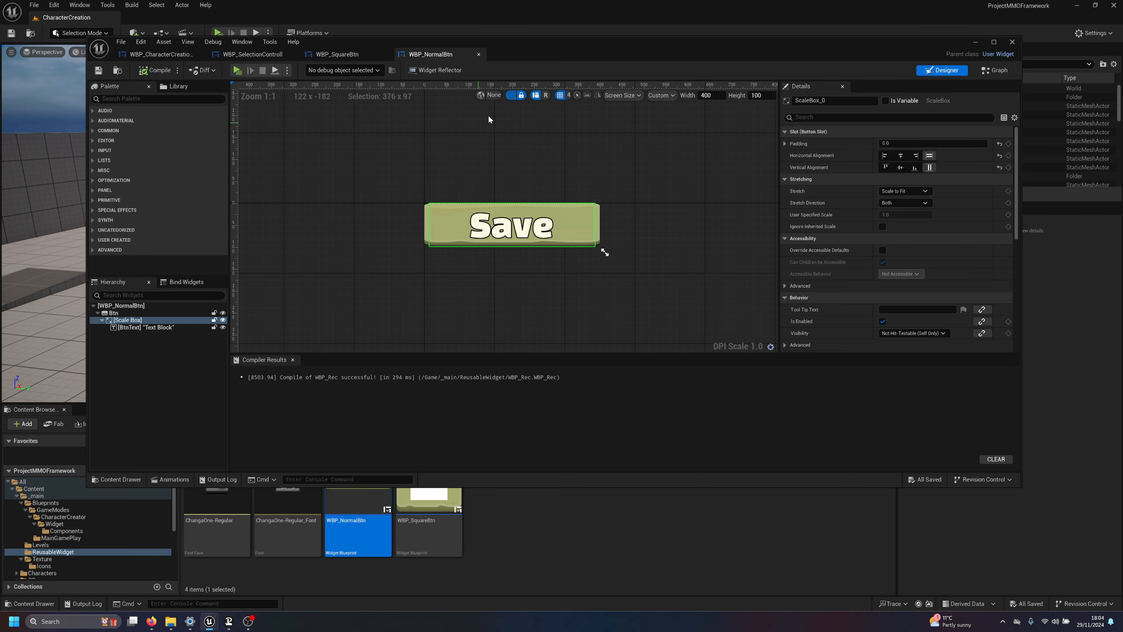
pyautogui.click(114, 312)
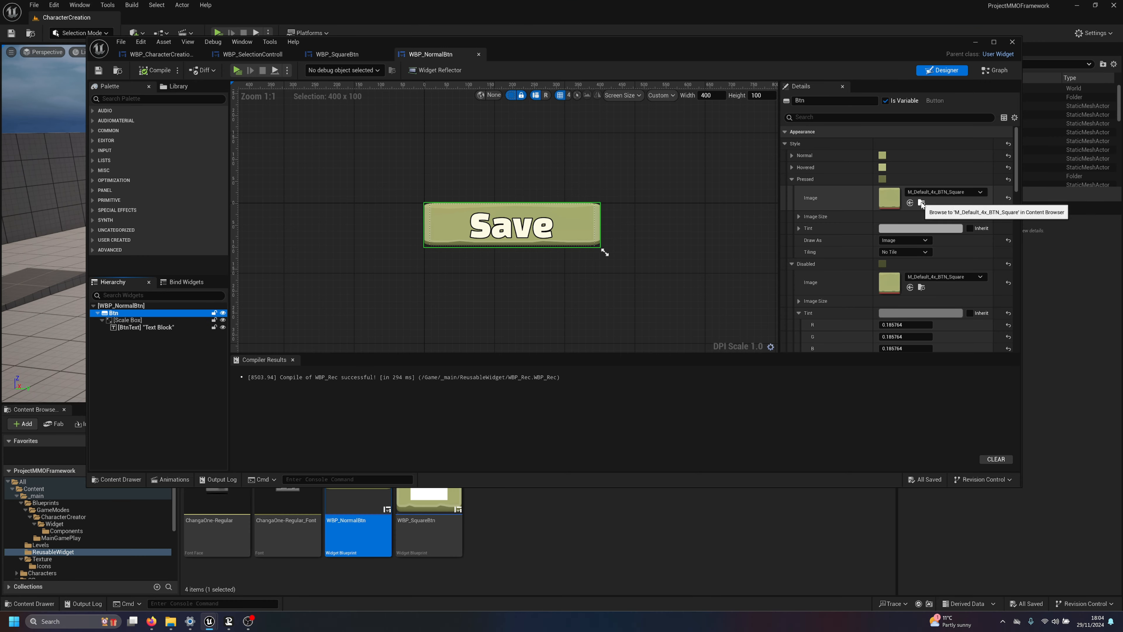
pyautogui.click(922, 203)
pyautogui.moveTo(614, 50); pyautogui.dragTo(596, 14)
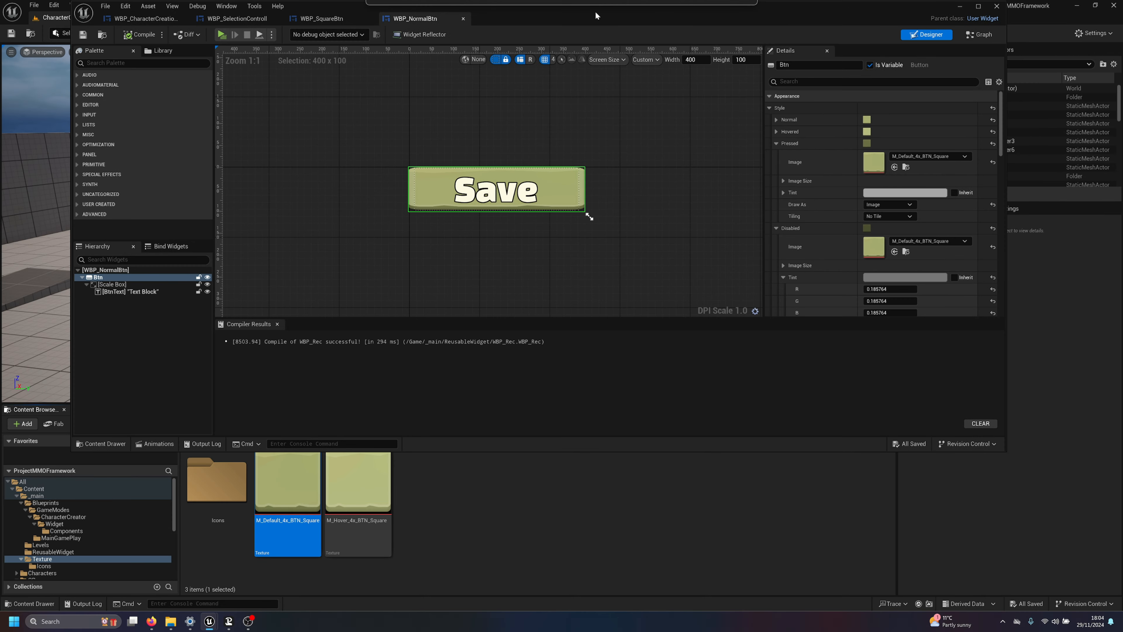
# Step: Import the Default@4x and Hover@4x images from the Rect folder into the project's Texture folder
pyautogui.hotkey('alt', 'Tab')
pyautogui.moveTo(793, 105); pyautogui.dragTo(689, 102)
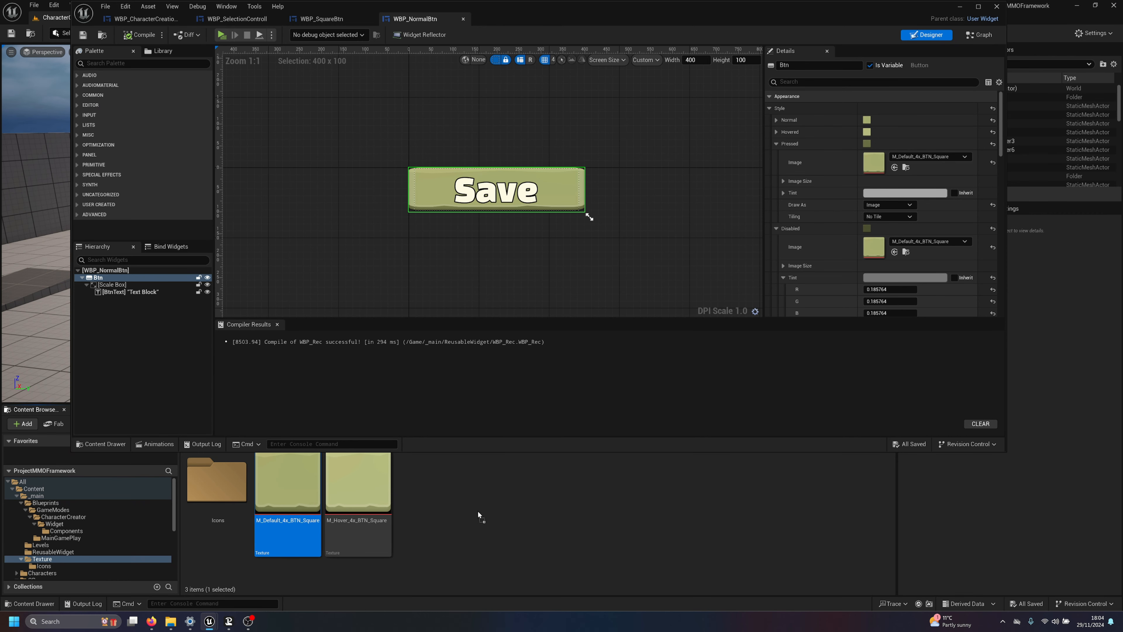
pyautogui.moveTo(477, 514); pyautogui.dragTo(477, 507)
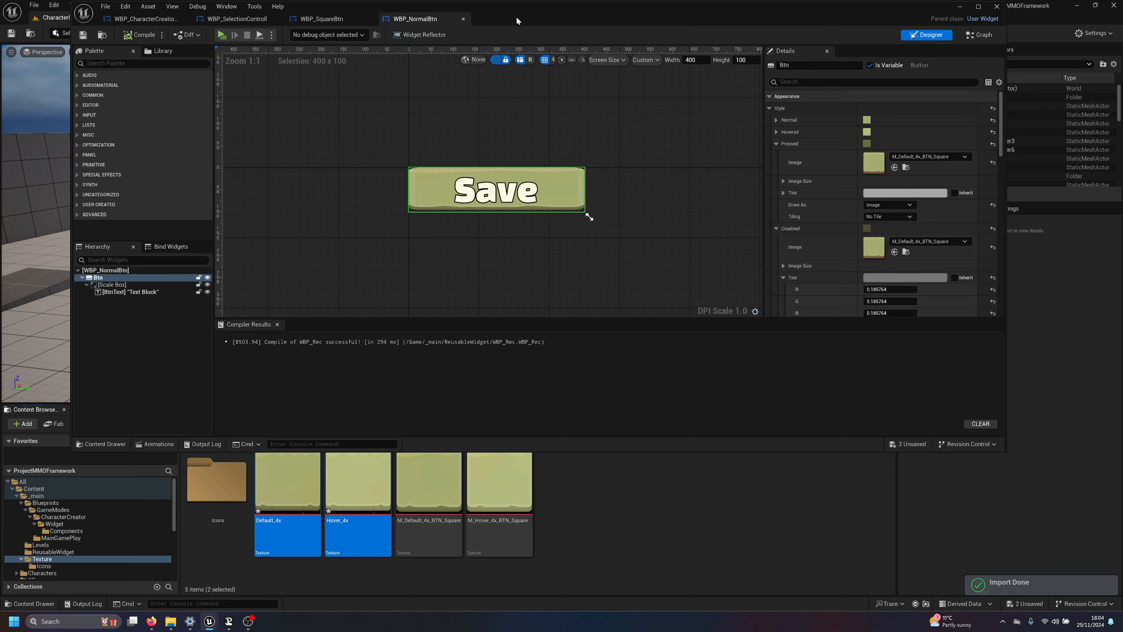
# Step: Save the newly imported Default_4x and Hover_4x textures
pyautogui.moveTo(517, 18); pyautogui.dragTo(692, 53)
pyautogui.click(127, 424)
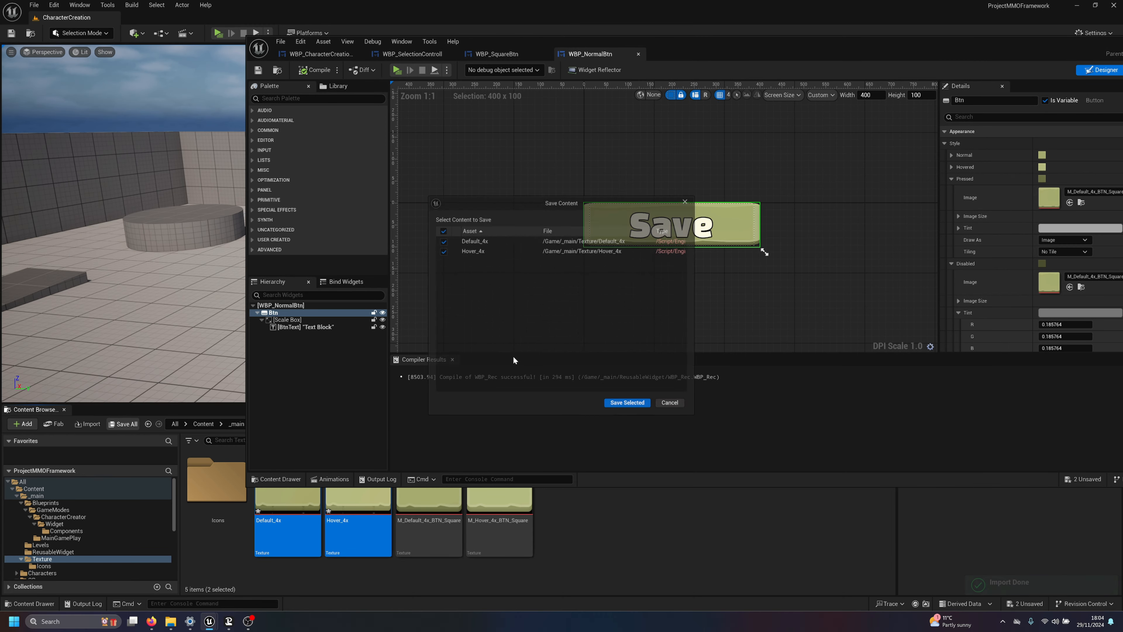
pyautogui.click(630, 409)
pyautogui.moveTo(672, 50); pyautogui.dragTo(494, 48)
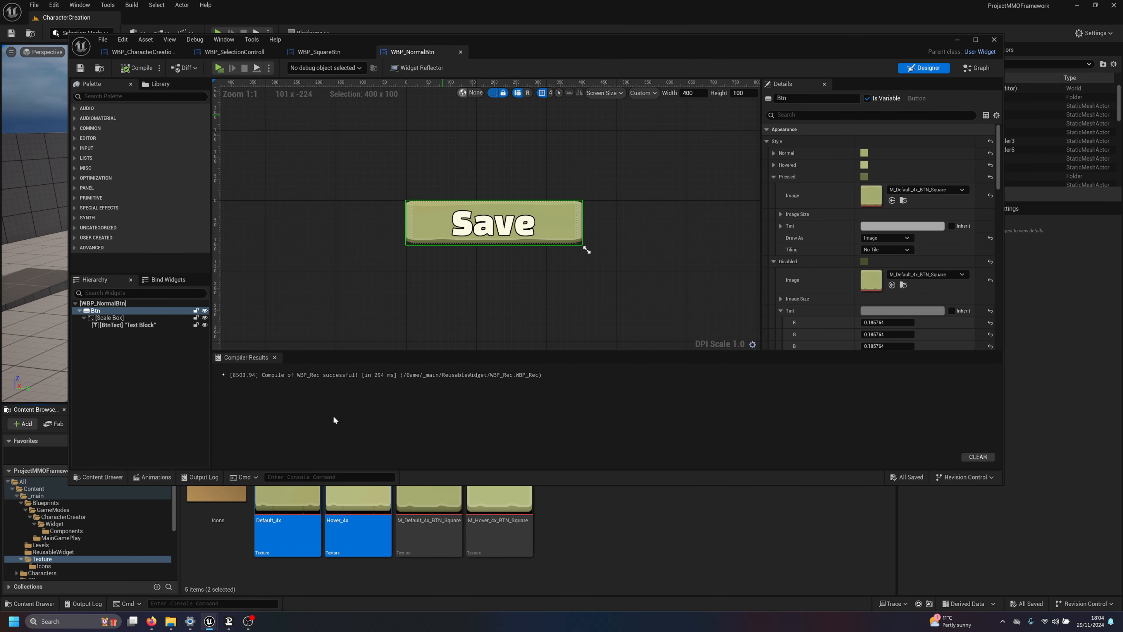
# Step: Add the prefix M_ to the names of the imported Default_4x and Hover_4x textures
pyautogui.click(297, 510)
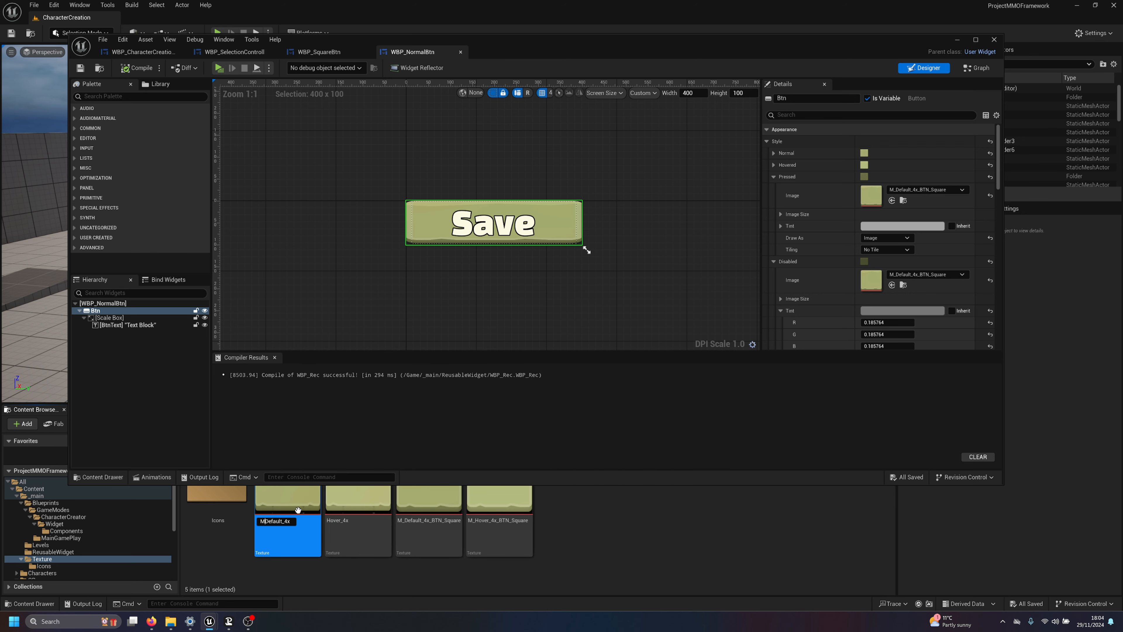
pyautogui.write('M_')
pyautogui.press('Return')
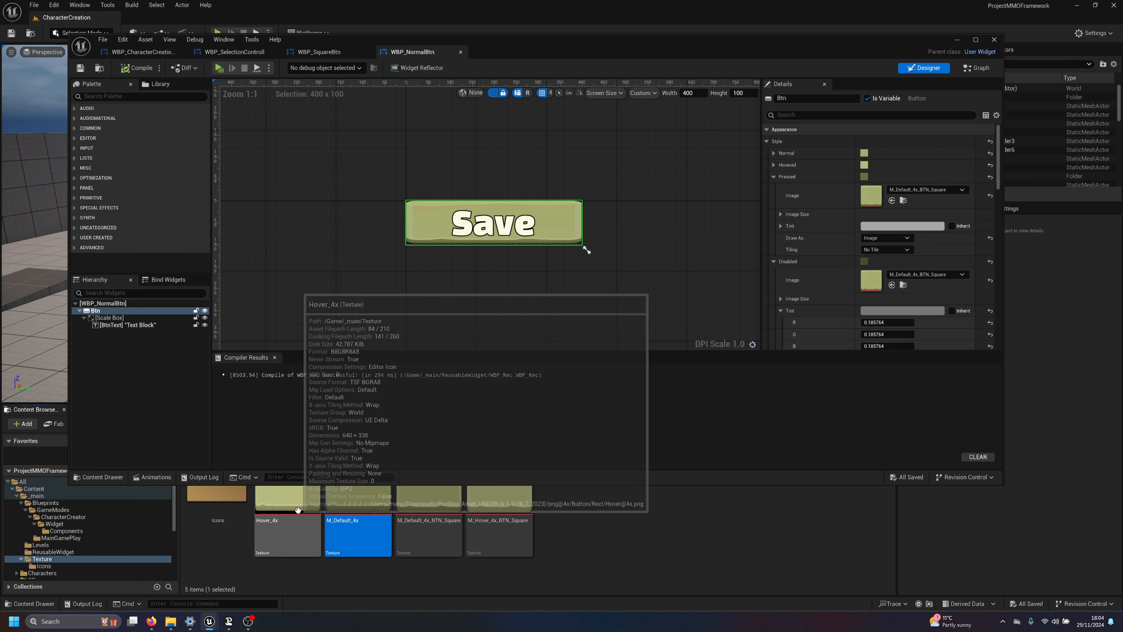
pyautogui.click(297, 510)
pyautogui.press('F2')
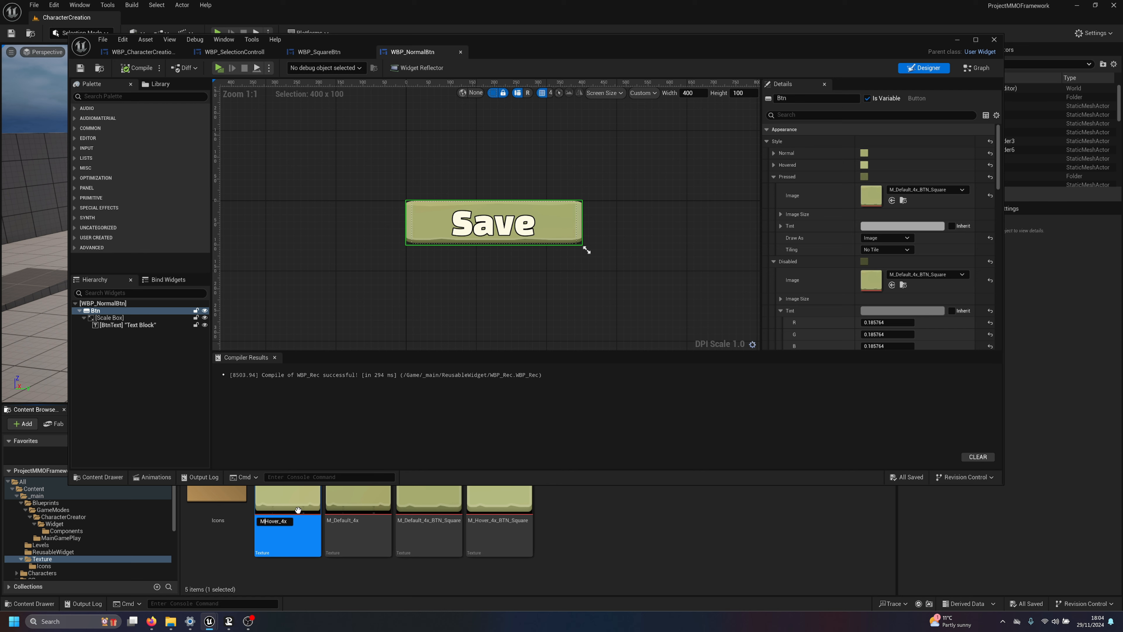
pyautogui.press('Return')
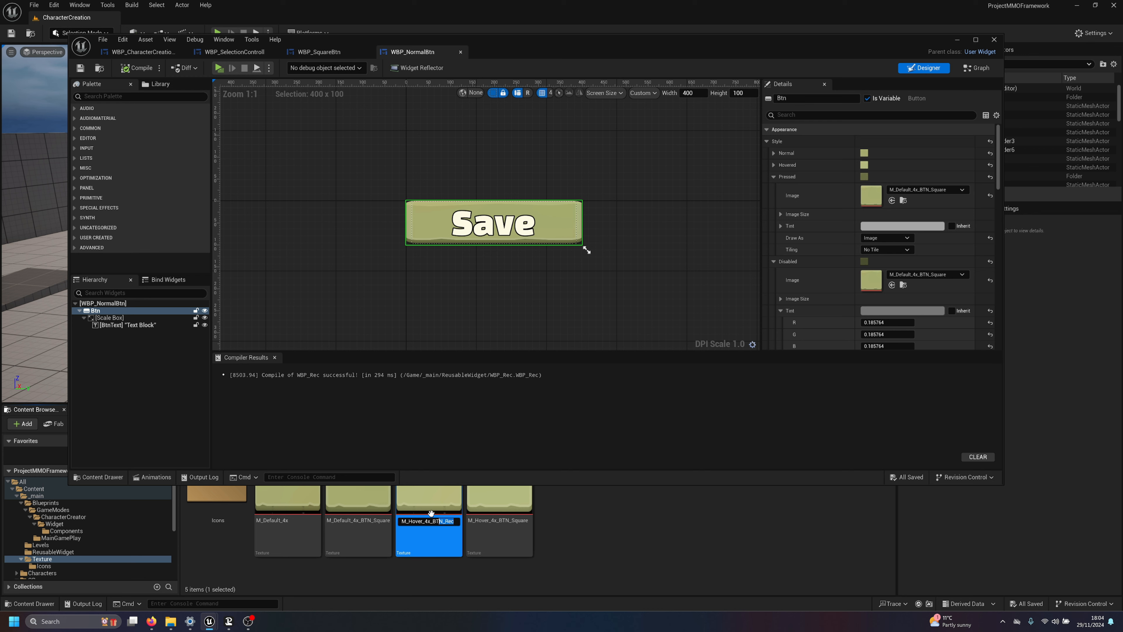
# Step: Name the rectangular hover texture M_Hover_4x_BTN_Rec and rename M_Default_4x as M_Default_4xBTN_Rec
pyautogui.press('Return')
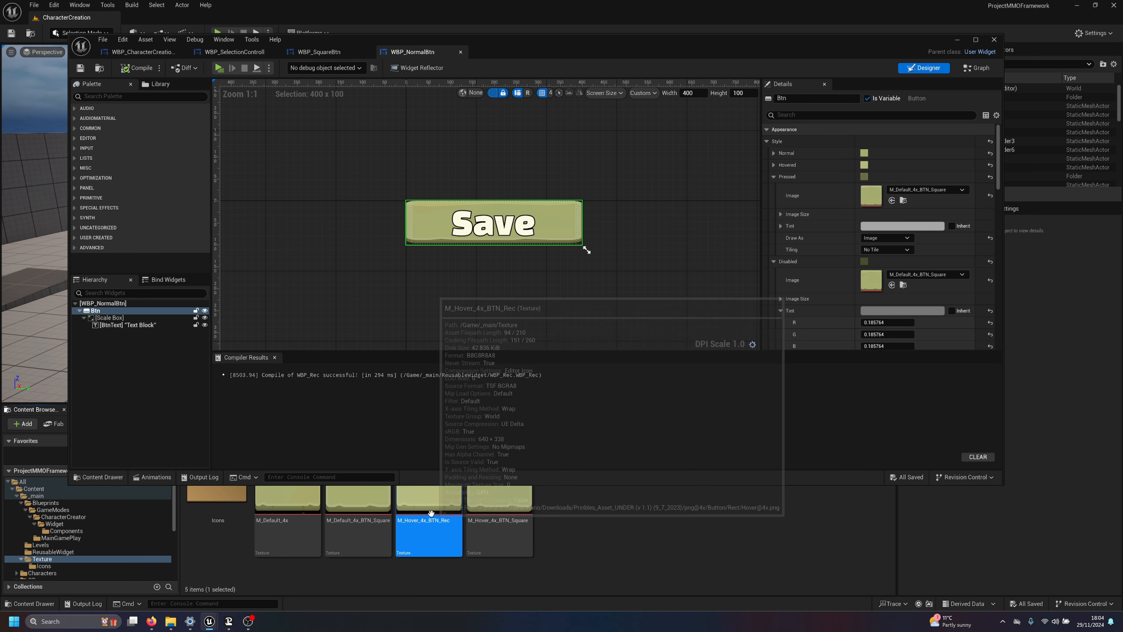
pyautogui.press('Right')
pyautogui.press('F2')
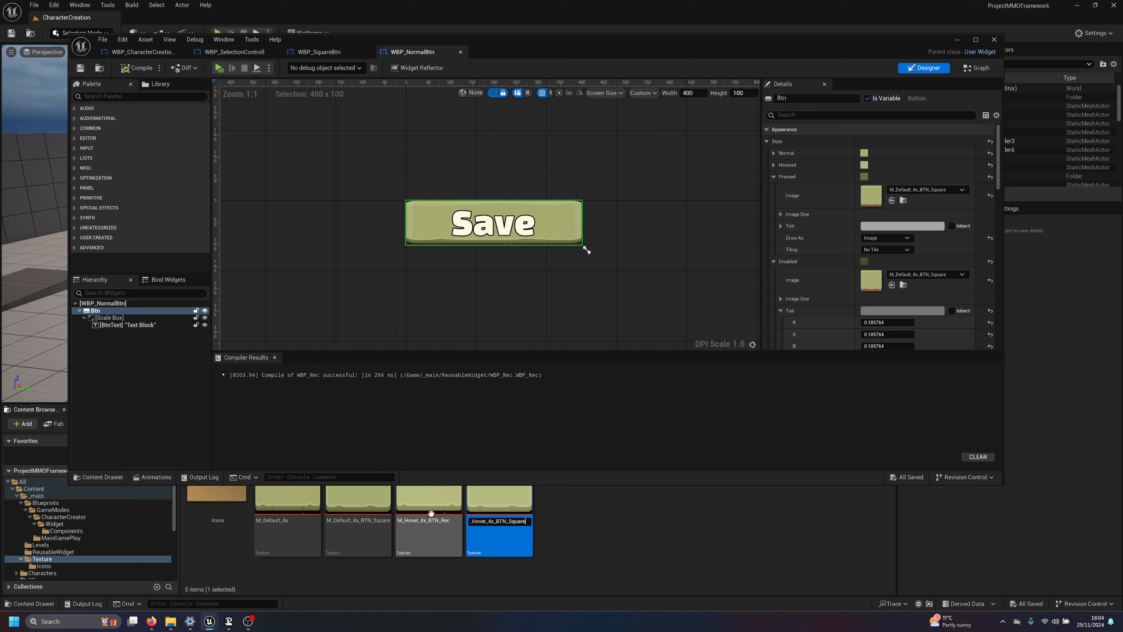
pyautogui.press('Return')
pyautogui.press('Left')
pyautogui.press('Left')
pyautogui.press('Left')
pyautogui.press('F2')
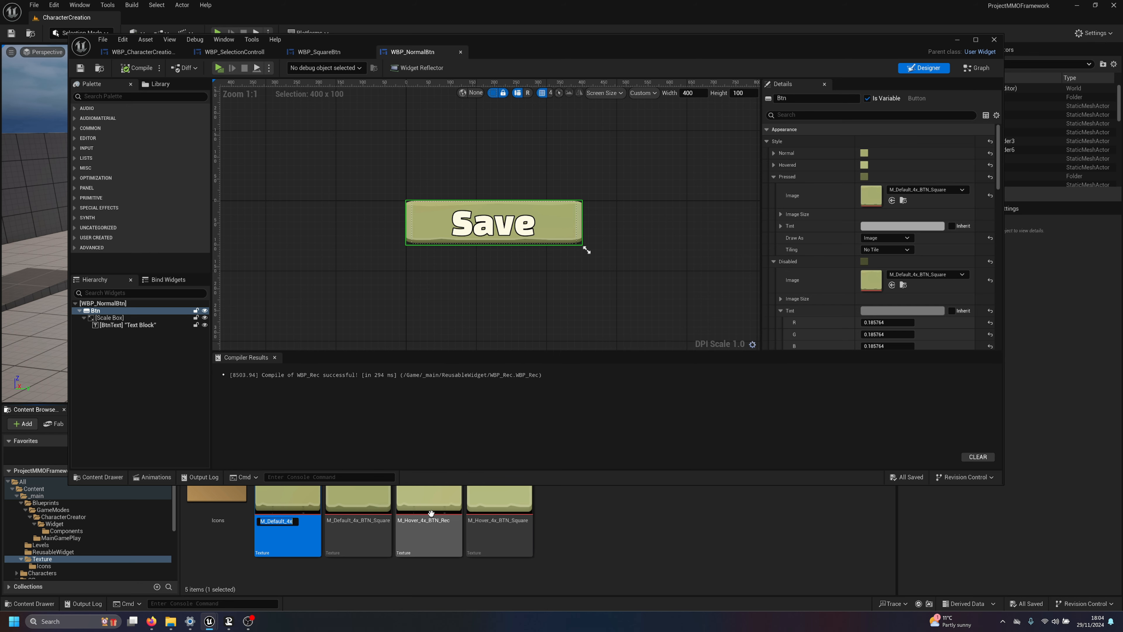
pyautogui.press('Return')
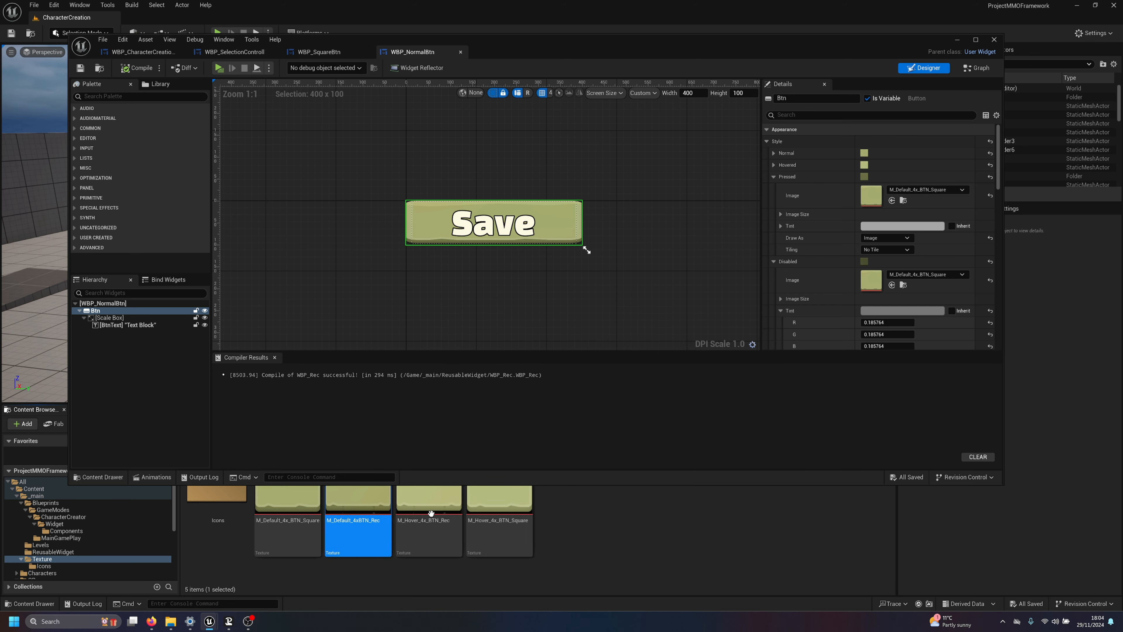
# Step: Correct the rectangular default texture's name to M_Default_4x_BTN_Rec
pyautogui.press('Left')
pyautogui.press('Right')
pyautogui.press('Right')
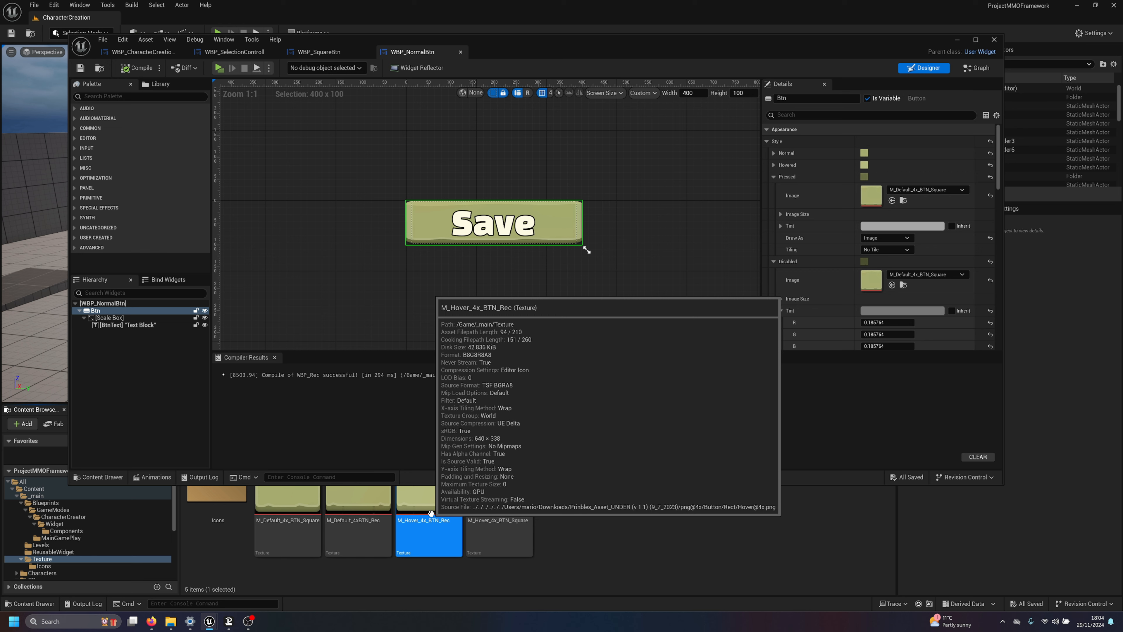
pyautogui.press('Right')
pyautogui.press('Left')
pyautogui.press('Left')
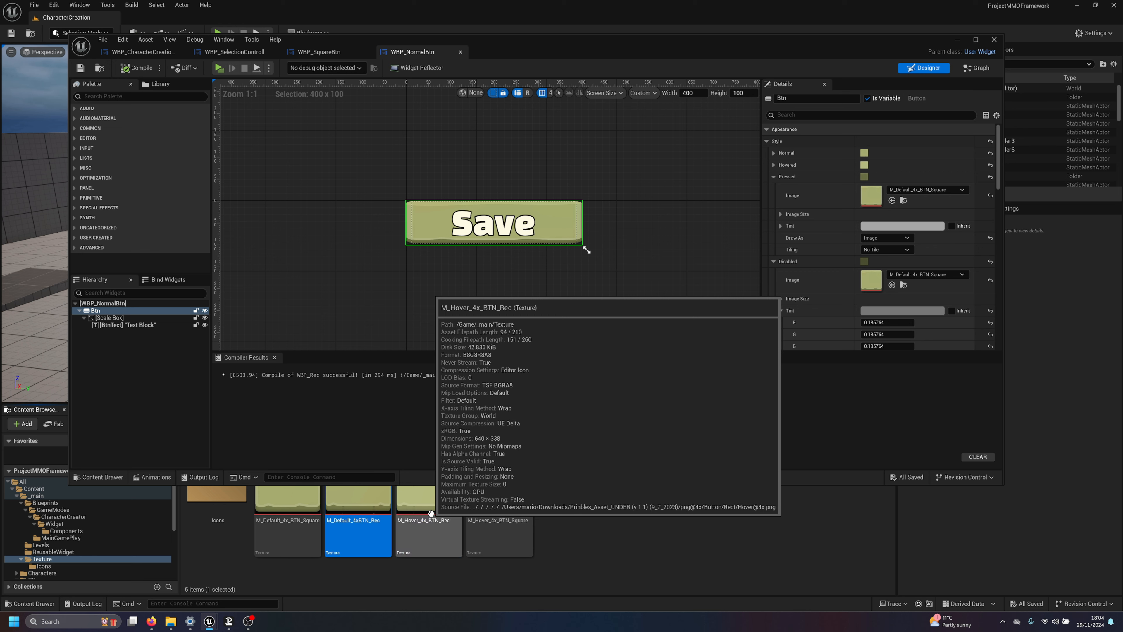
pyautogui.press('F2')
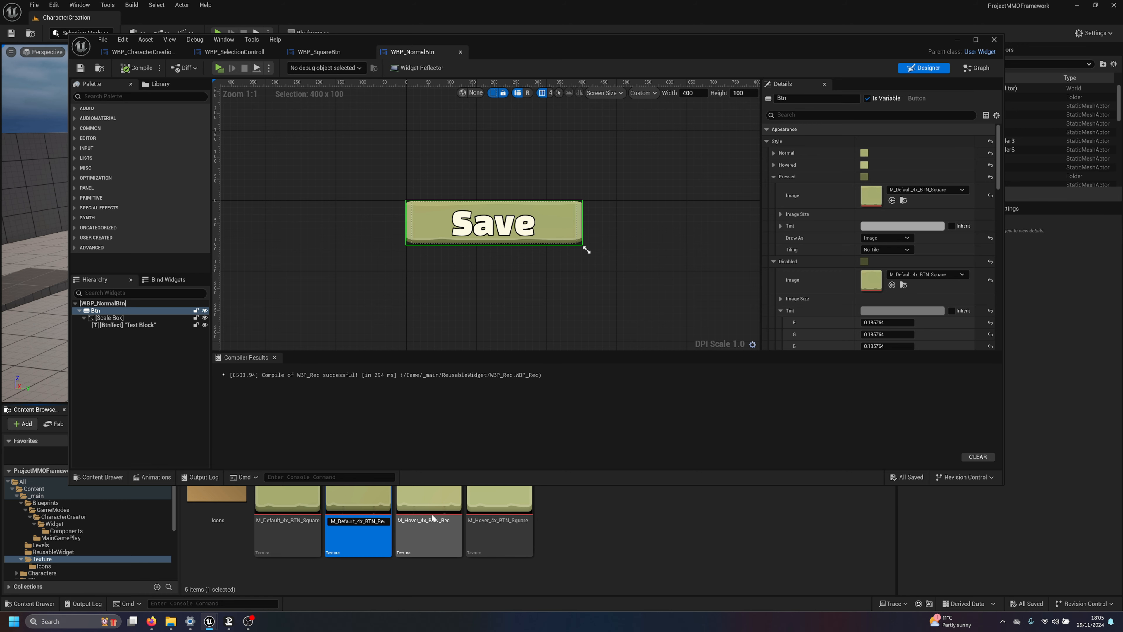
pyautogui.press('Return')
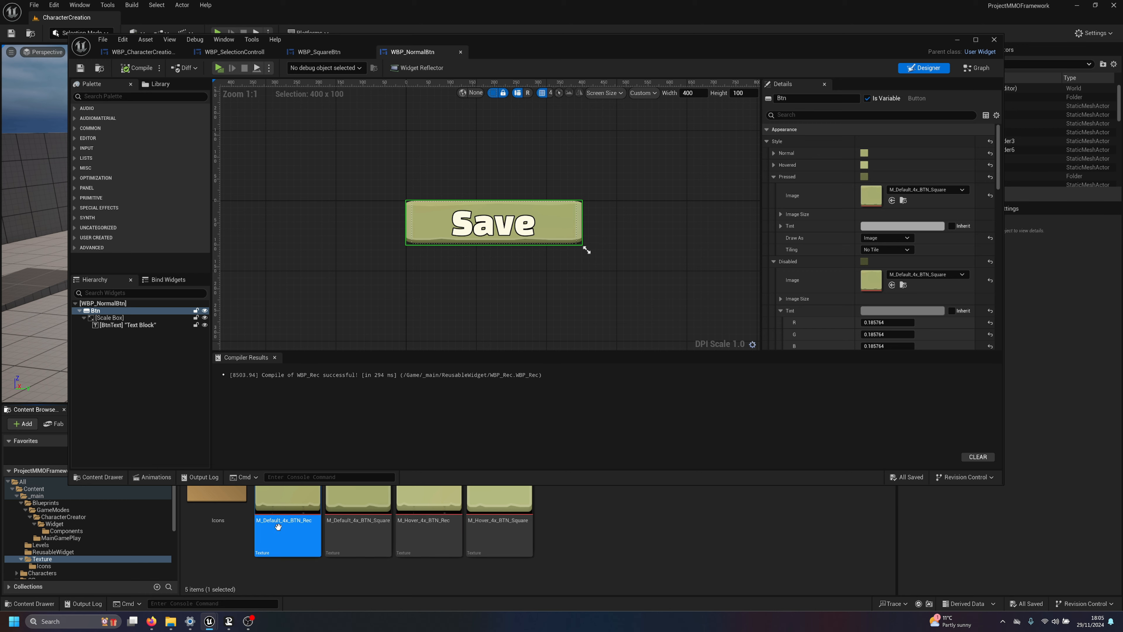
# Step: Assign M_Default_4x_BTN_Rec as the image for Btn's Pressed, Disabled and Normal styles
pyautogui.moveTo(277, 526); pyautogui.dragTo(866, 196)
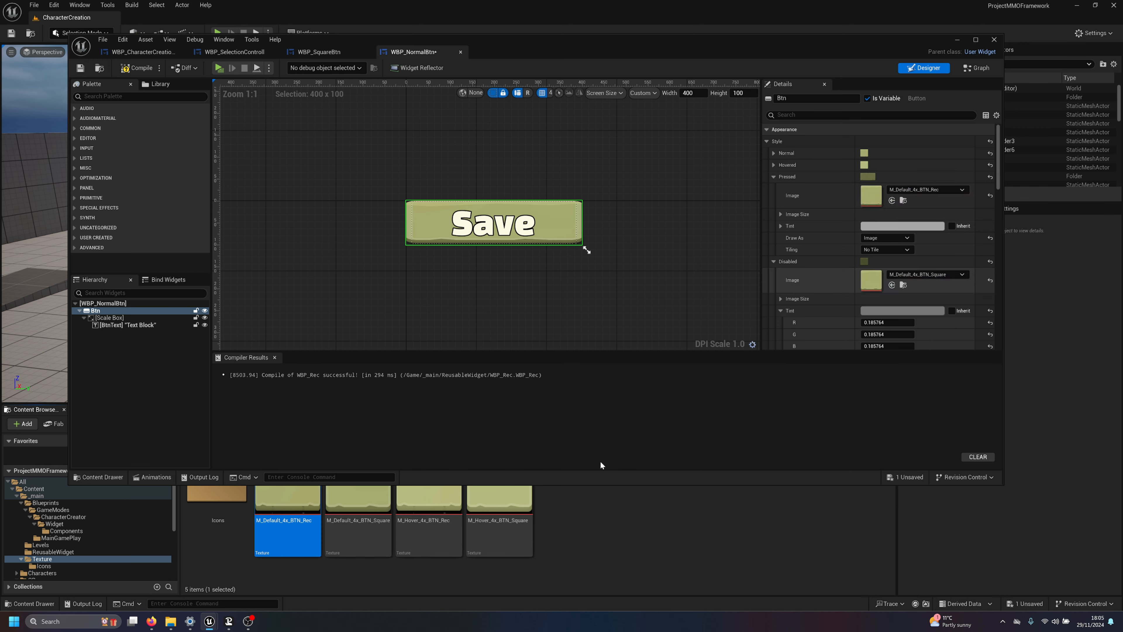
pyautogui.moveTo(288, 526); pyautogui.dragTo(862, 277)
pyautogui.click(774, 153)
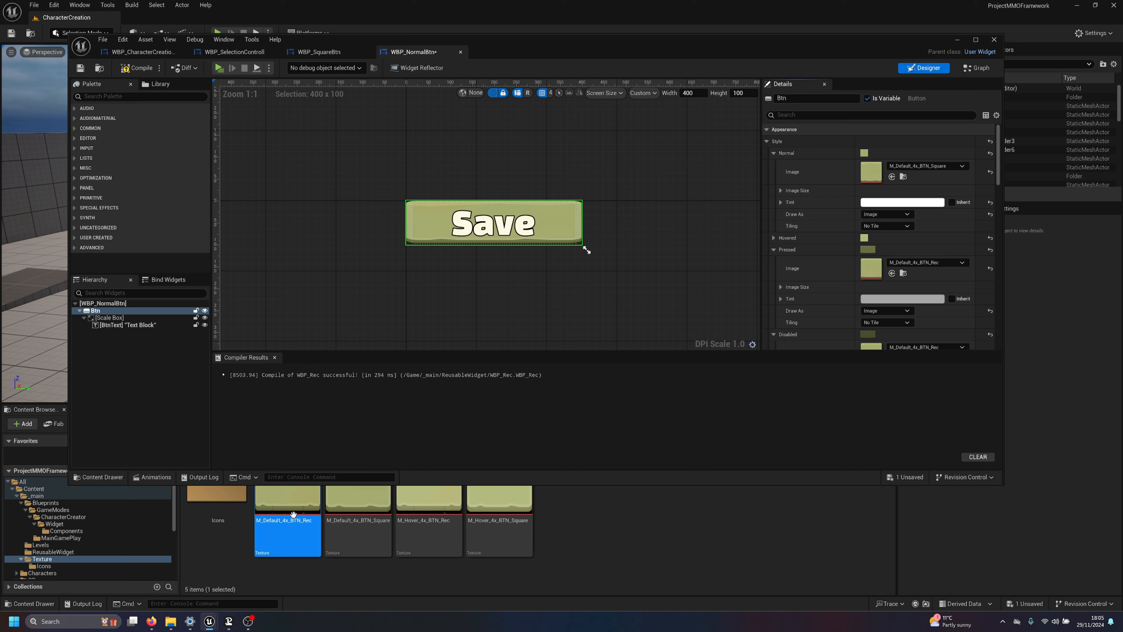
pyautogui.moveTo(293, 513); pyautogui.dragTo(877, 173)
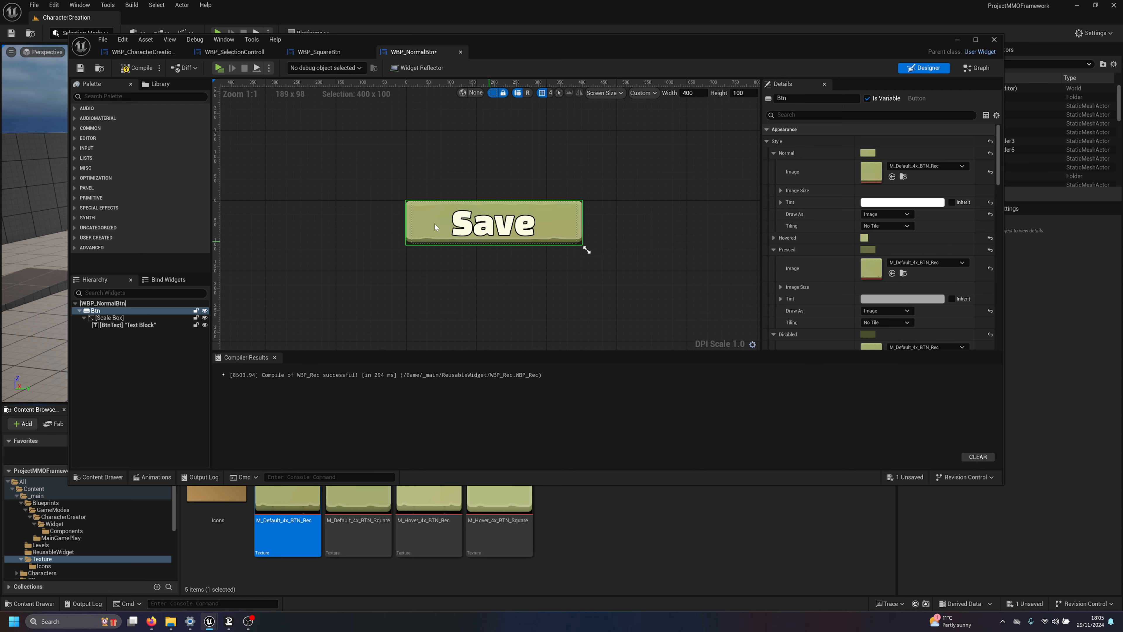
# Step: Assign M_Hover_4x_BTN_Rec as Btn's Hovered image and save the compiled WBP_NormalBtn widget
pyautogui.click(773, 238)
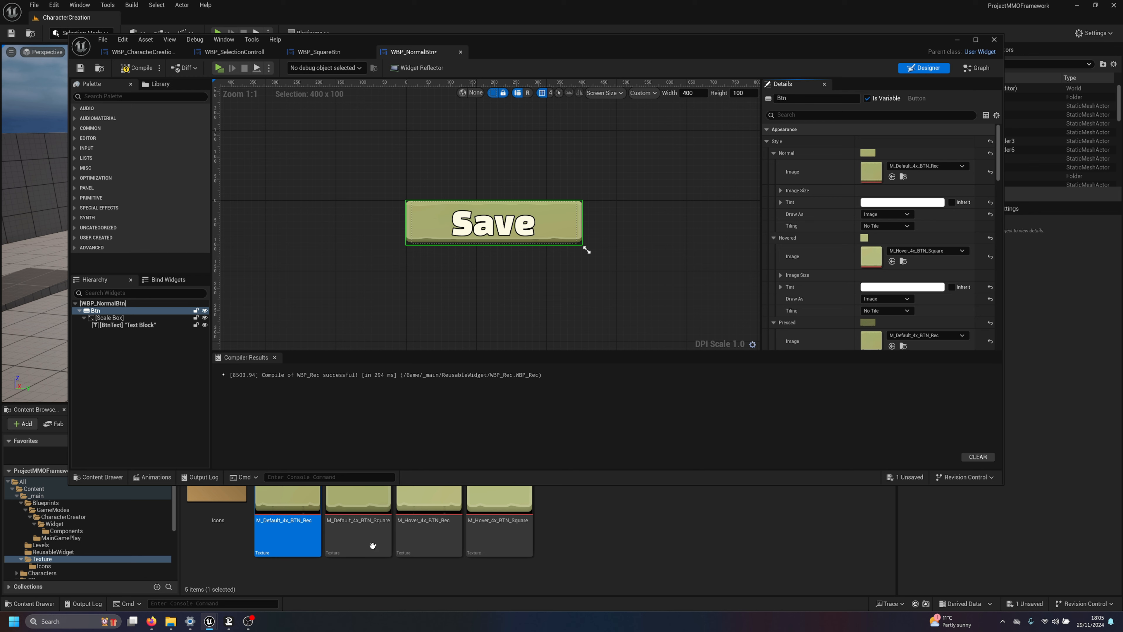
pyautogui.moveTo(424, 540)
pyautogui.moveTo(427, 529); pyautogui.dragTo(867, 255)
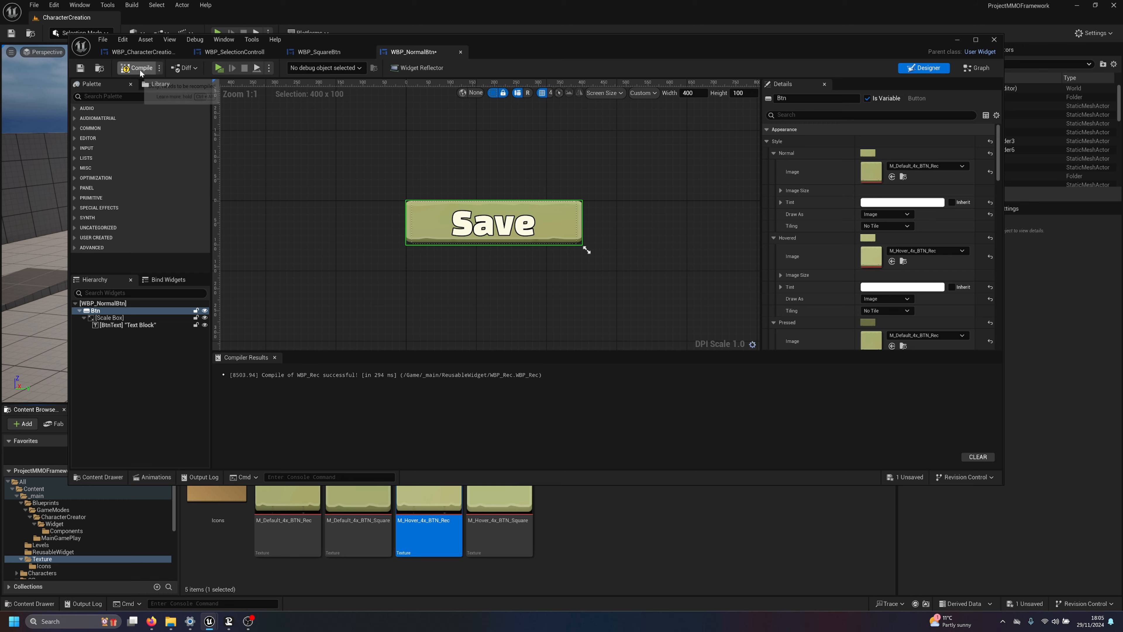
pyautogui.click(84, 68)
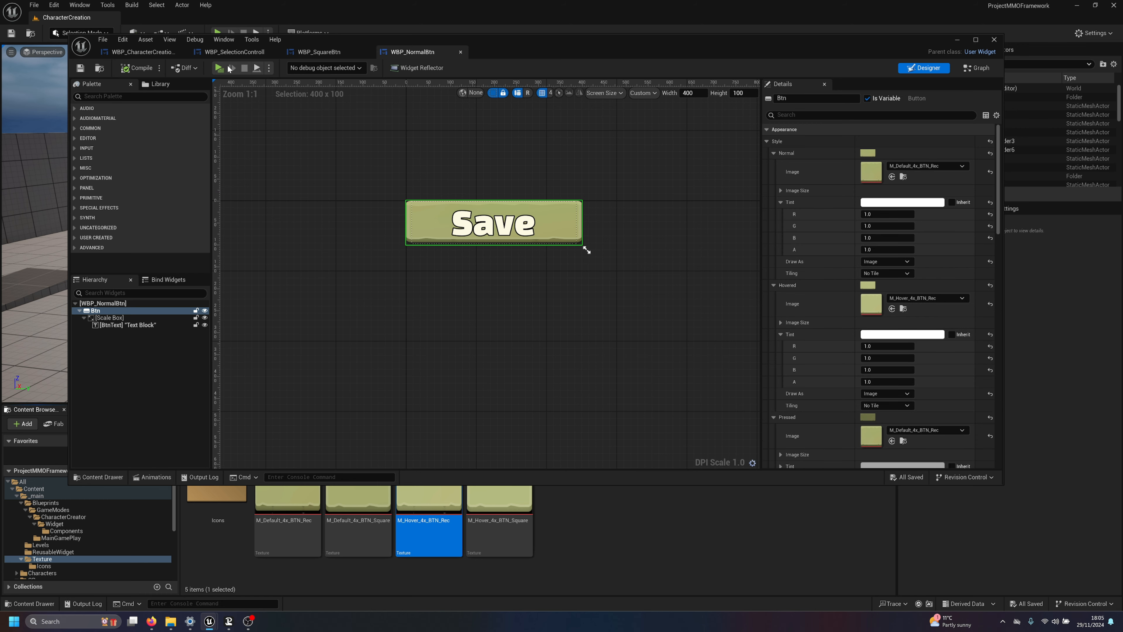
# Step: Play the level to test the button and examine the Save button up close in the character creation widget's designer
pyautogui.click(219, 68)
pyautogui.click(142, 52)
pyautogui.click(234, 52)
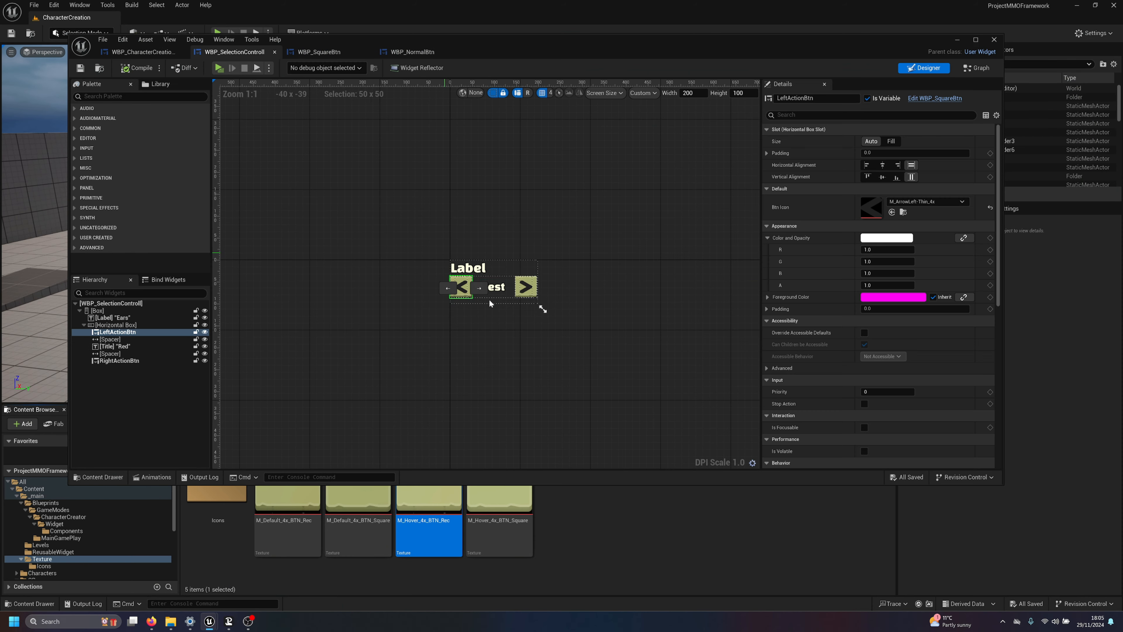
pyautogui.click(319, 54)
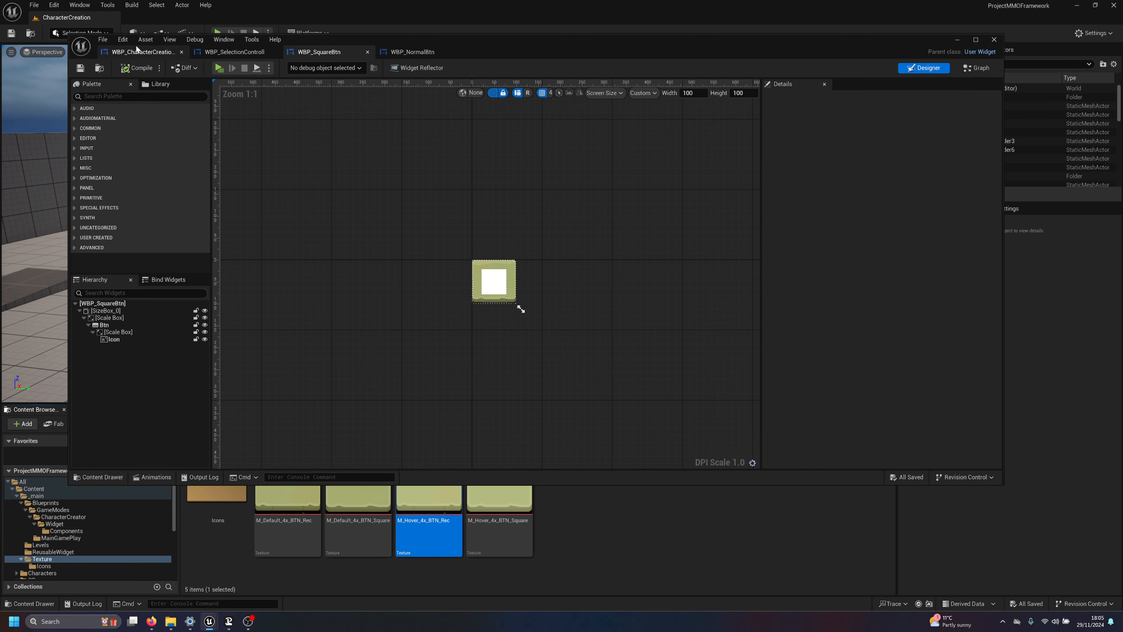
pyautogui.click(138, 52)
pyautogui.click(923, 68)
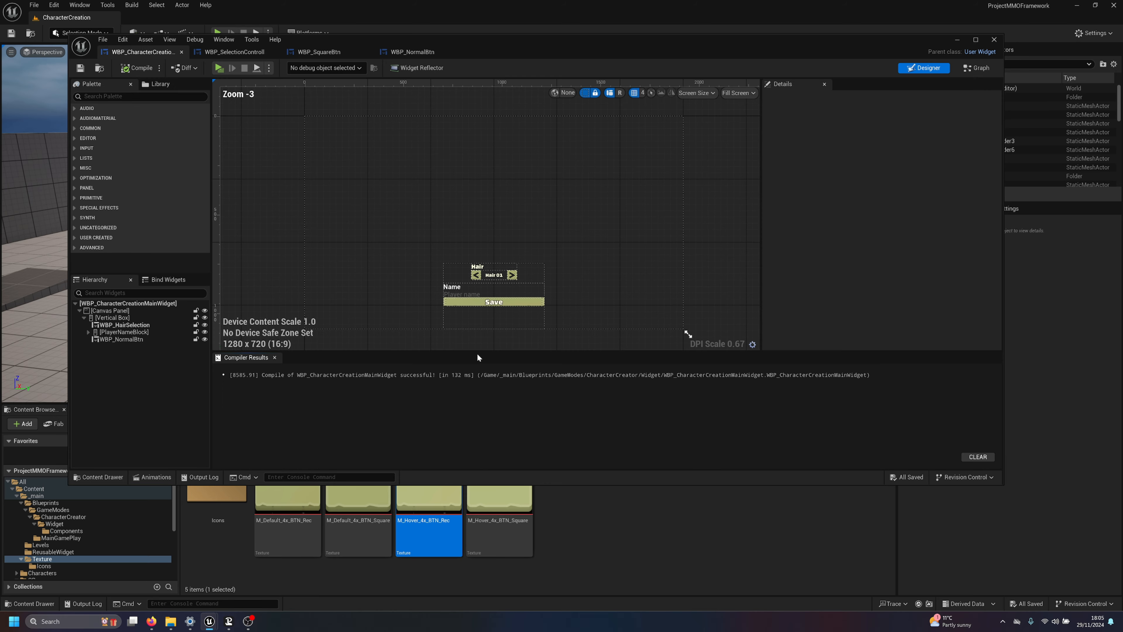
pyautogui.scroll(11, 462, 306)
pyautogui.moveTo(423, 301); pyautogui.dragTo(416, 221, button='right')
pyautogui.click(403, 236)
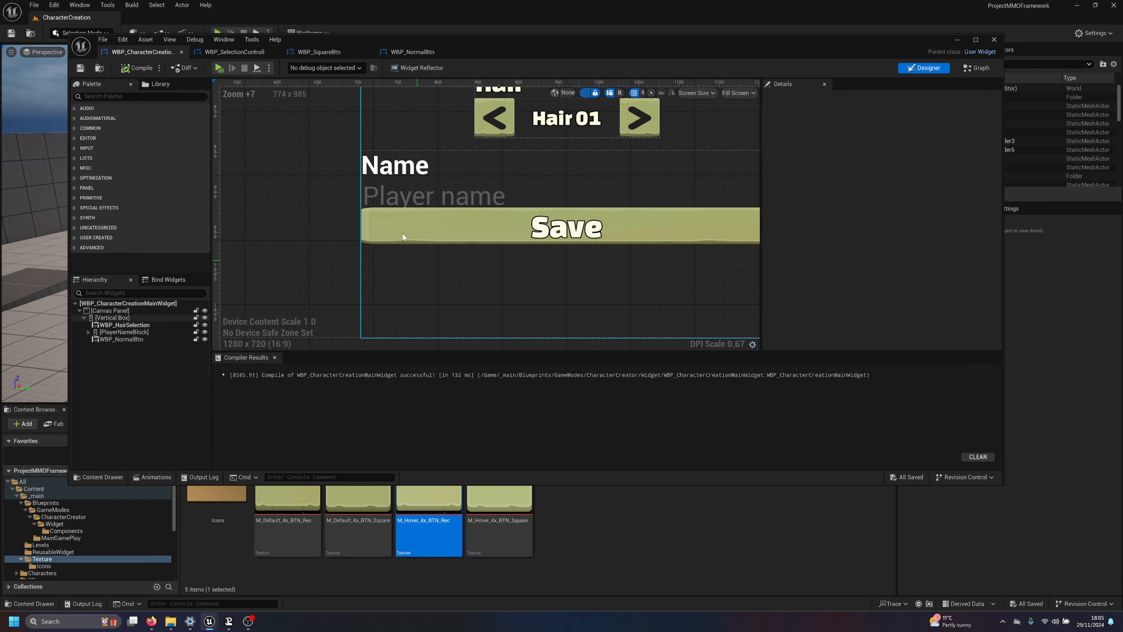
# Step: Wrap WBP_NormalBtn in a Size Box within the character creation widget
pyautogui.rightClick(116, 340)
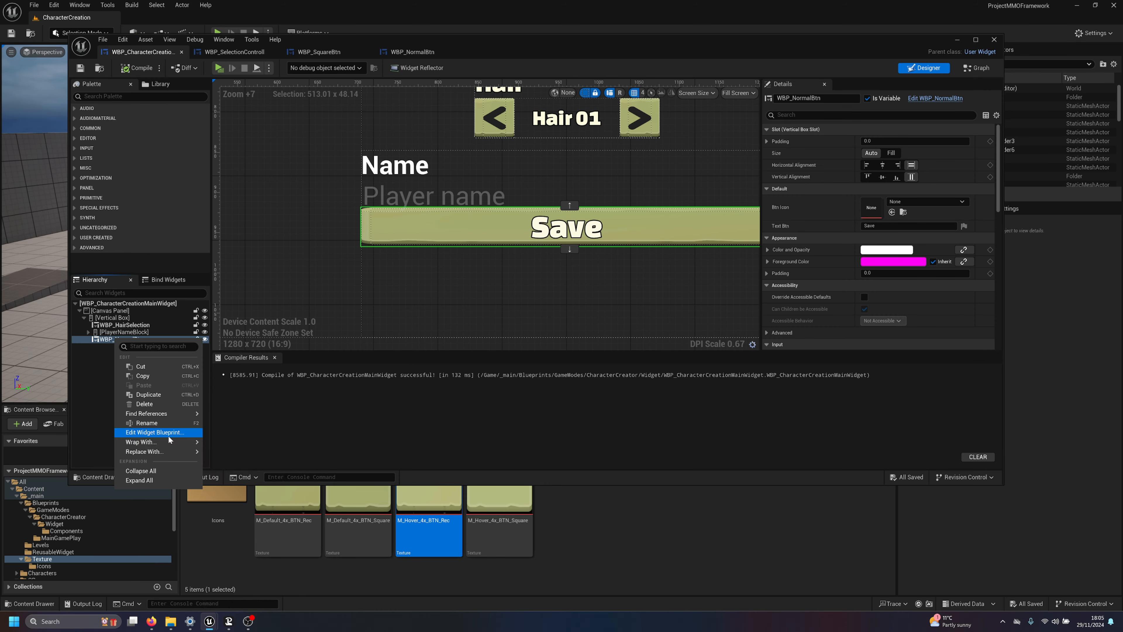
pyautogui.moveTo(163, 442)
pyautogui.write('s')
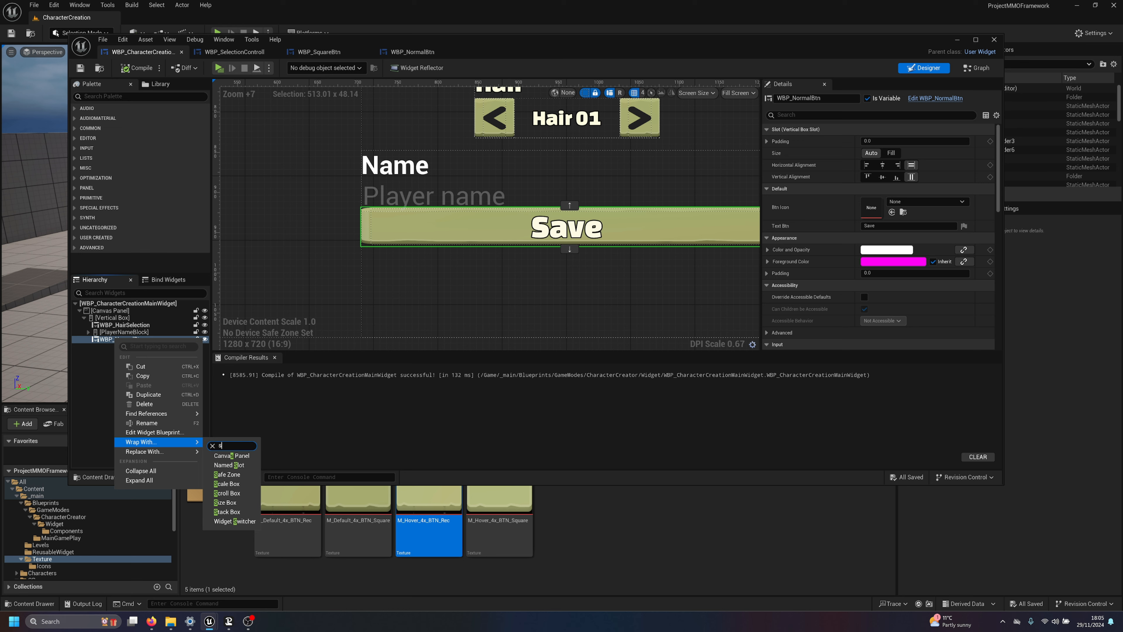
pyautogui.write('i')
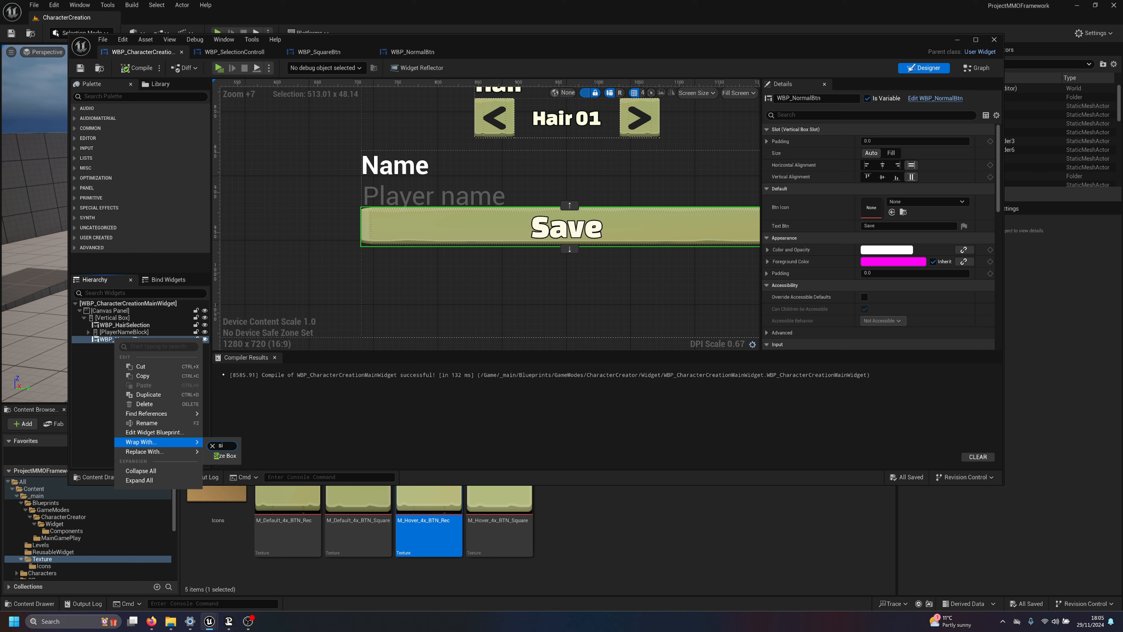
pyautogui.click(231, 456)
# Step: Toggle the Size Box's Height Override on and off and set its Width Override to about 52.15
pyautogui.click(106, 340)
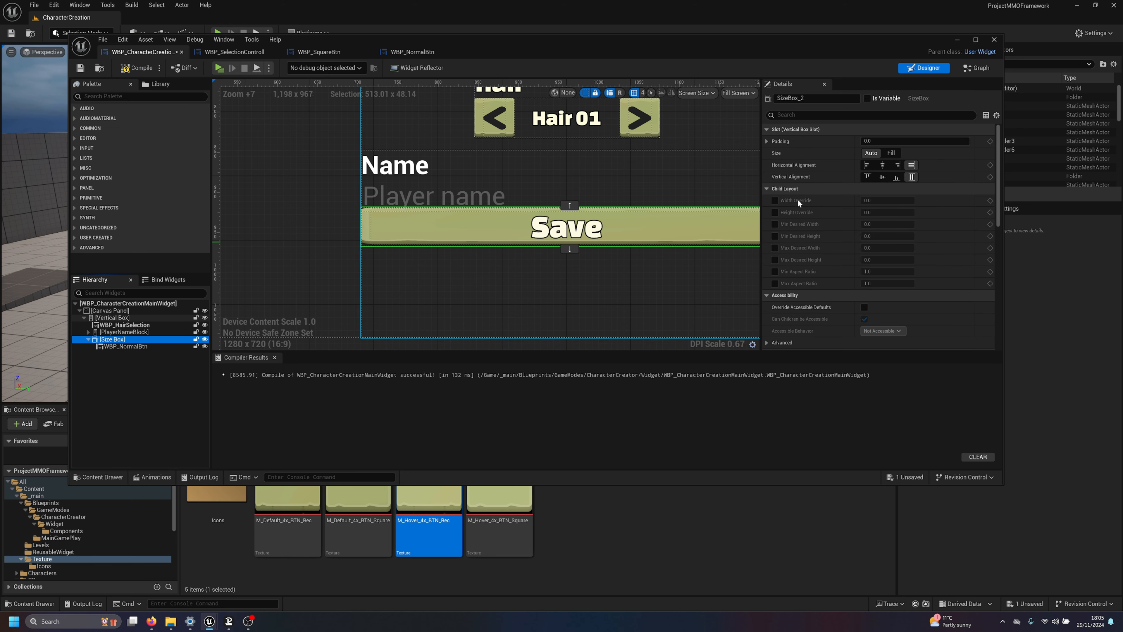
pyautogui.click(775, 212)
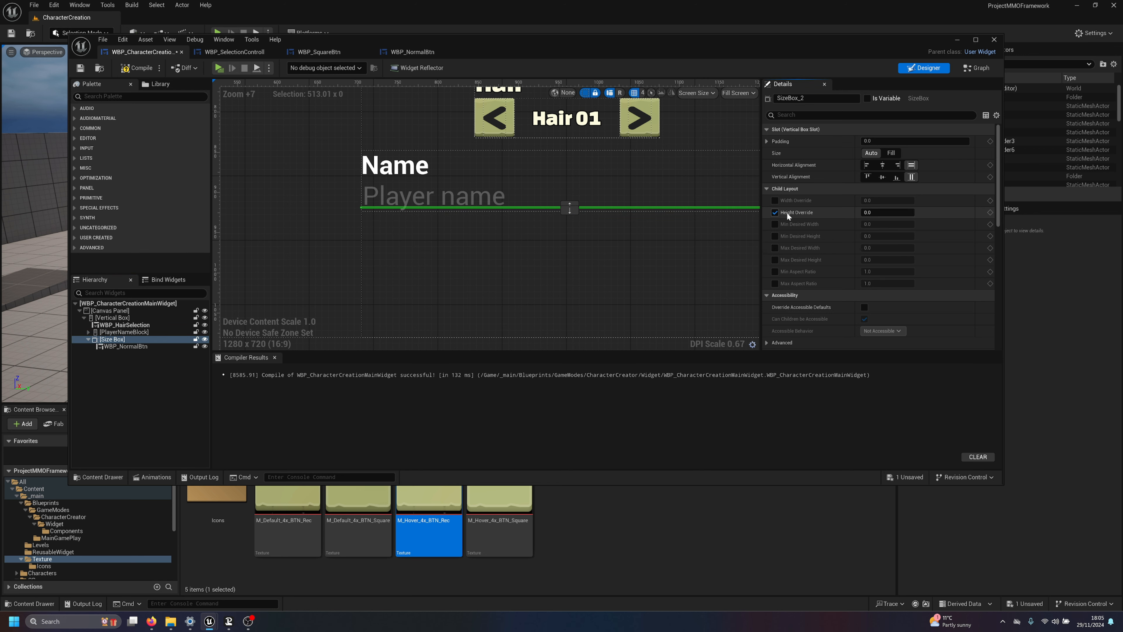
pyautogui.click(775, 212)
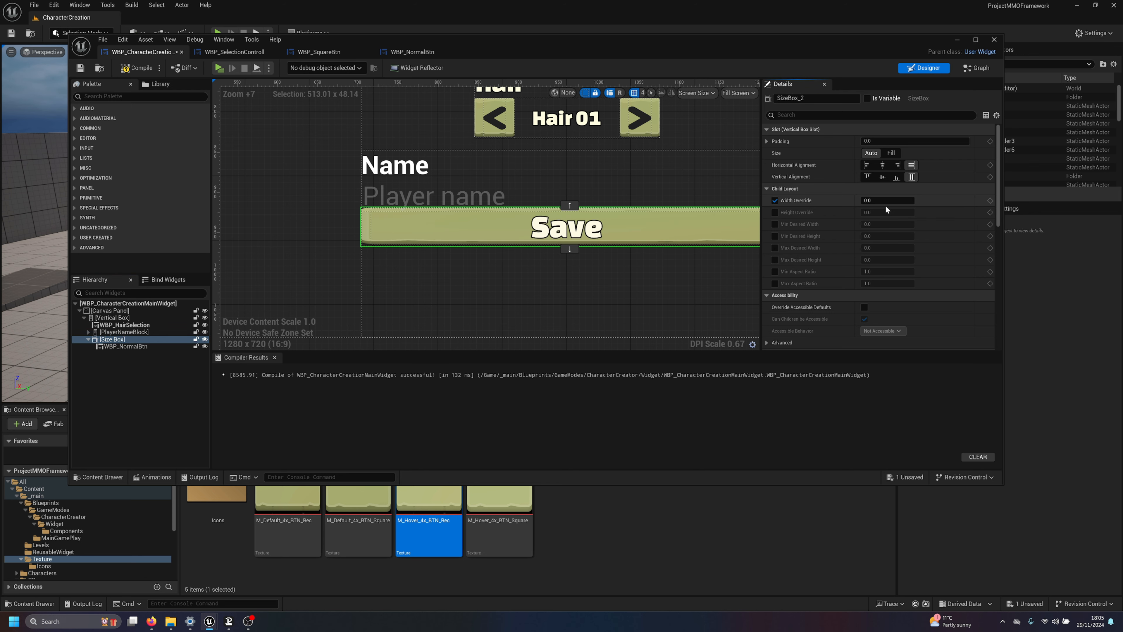
pyautogui.moveTo(886, 200)
pyautogui.mouseDown()
pyautogui.moveTo(902, 201)
pyautogui.moveTo(879, 201)
pyautogui.mouseUp()
# Step: Try Fill sizing and centred horizontal alignment on the Size Box, ending with Auto size and Fill Horizontally
pyautogui.click(891, 152)
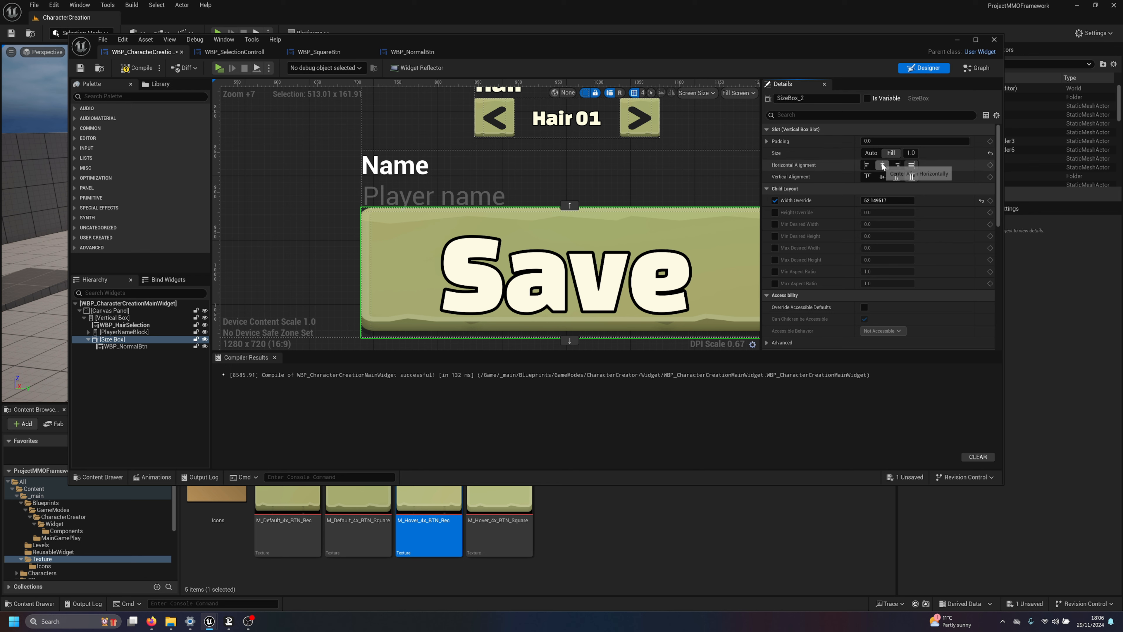
pyautogui.click(883, 165)
pyautogui.click(871, 153)
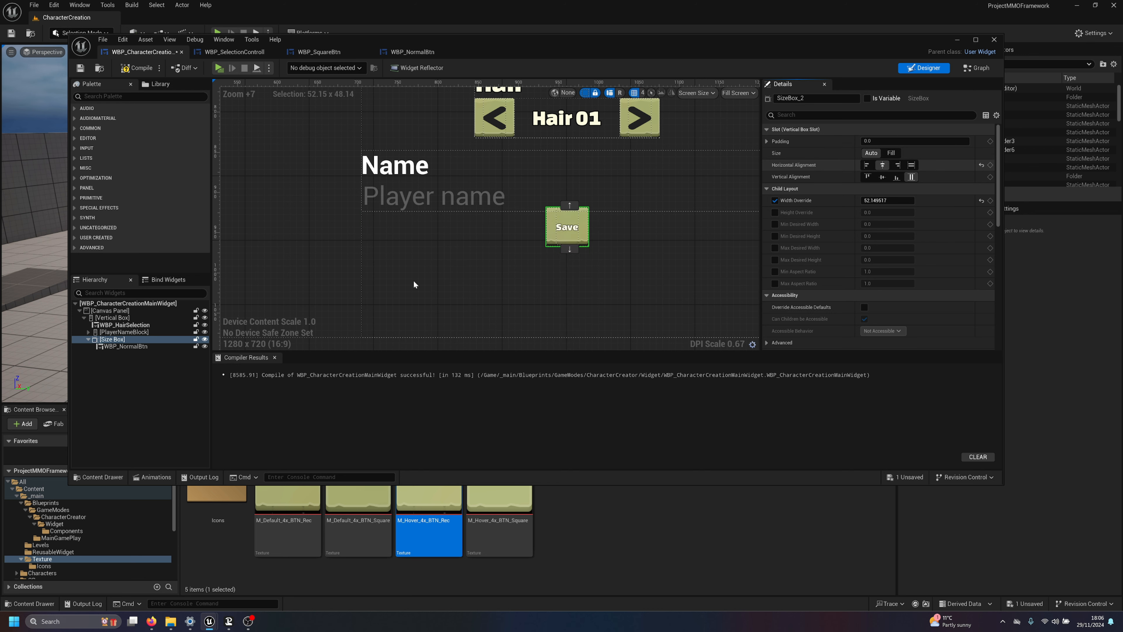
pyautogui.click(911, 165)
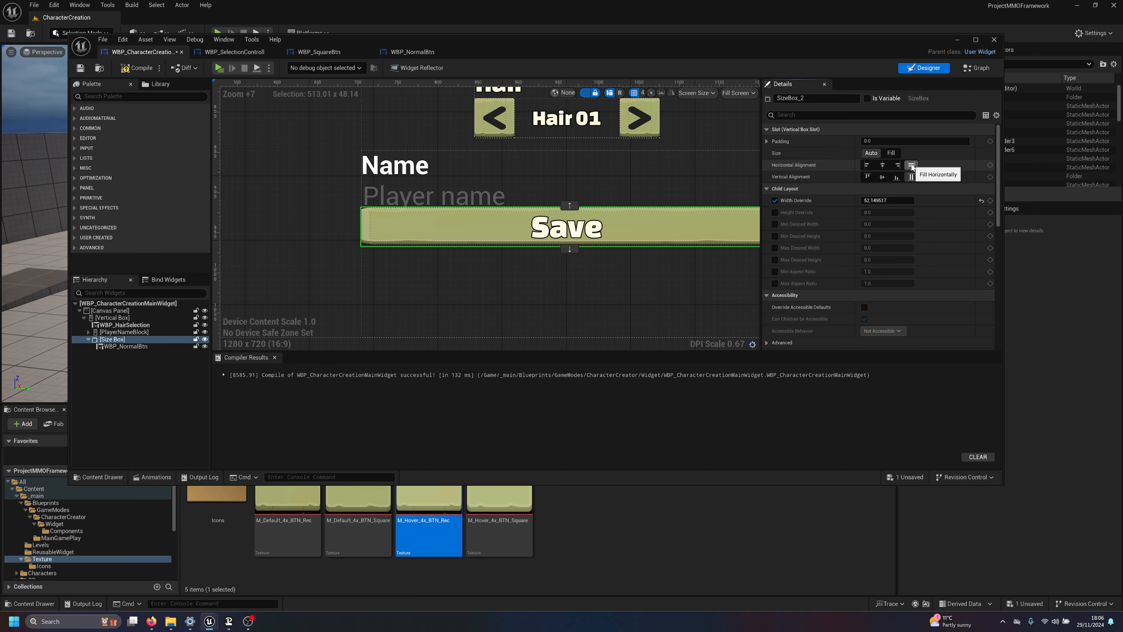
pyautogui.click(123, 384)
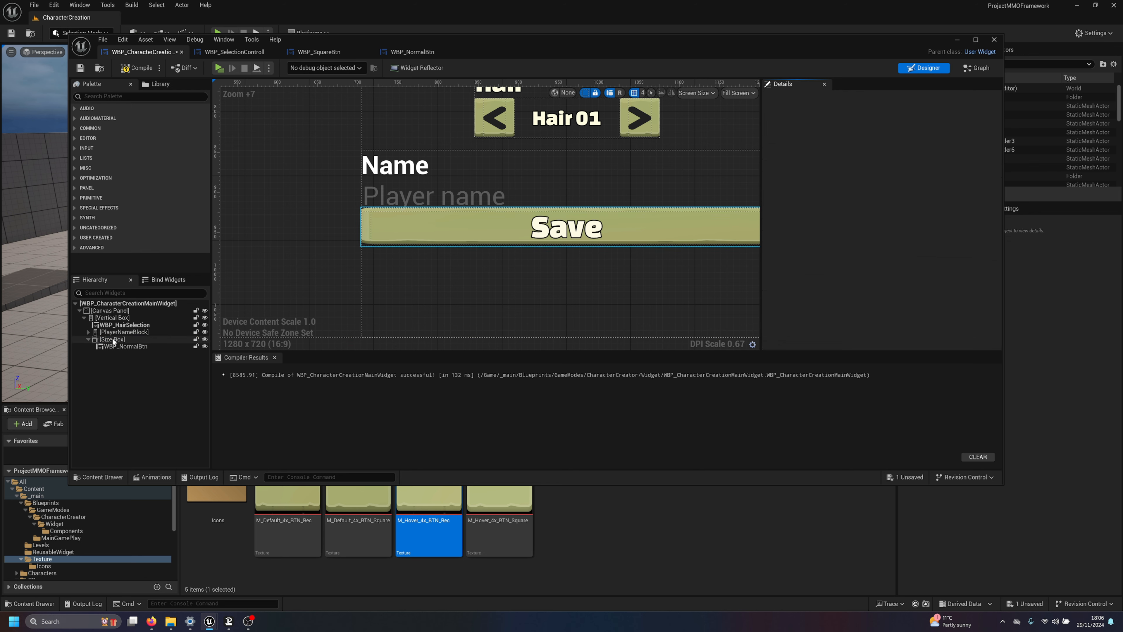
# Step: Undo the Size Box's alignment, size rule and width override changes
pyautogui.hotkey('ctrl', 'z')
pyautogui.hotkey('ctrl', 'z')
pyautogui.hotkey('ctrl', 'z')
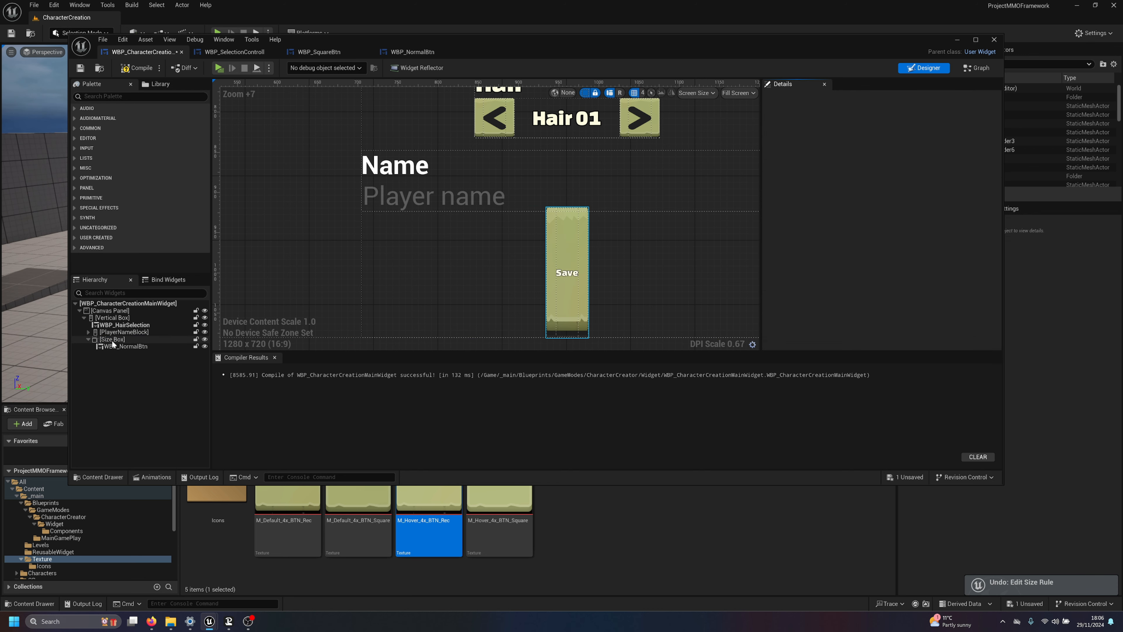
pyautogui.hotkey('ctrl', 'z')
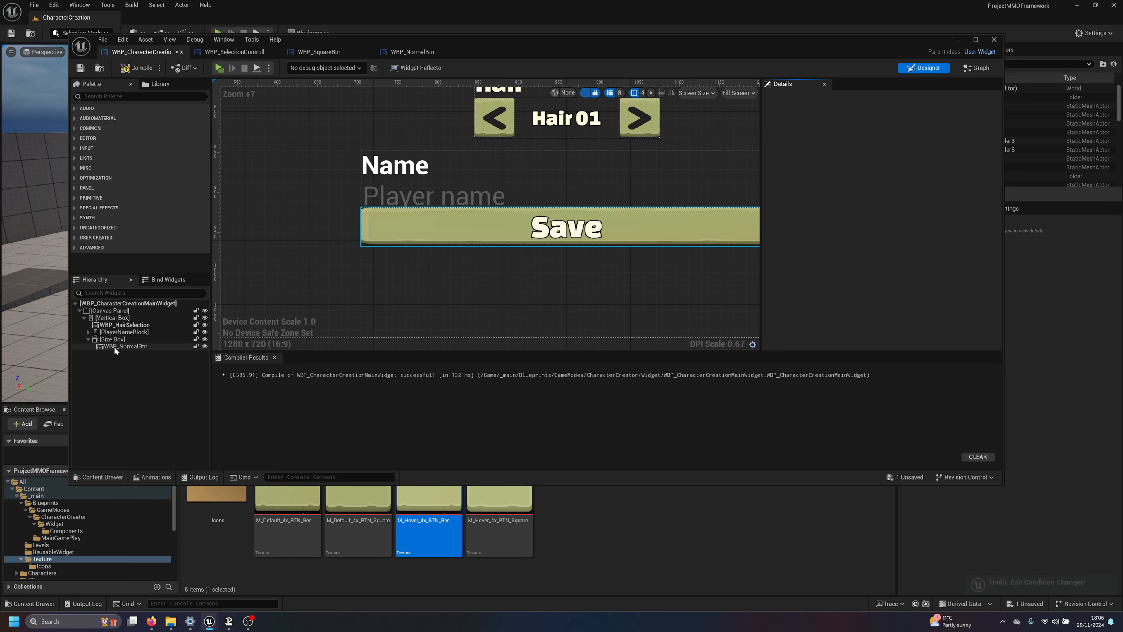
# Step: Remove the Size Box wrapper while keeping WBP_NormalBtn directly inside the Vertical Box
pyautogui.click(114, 346)
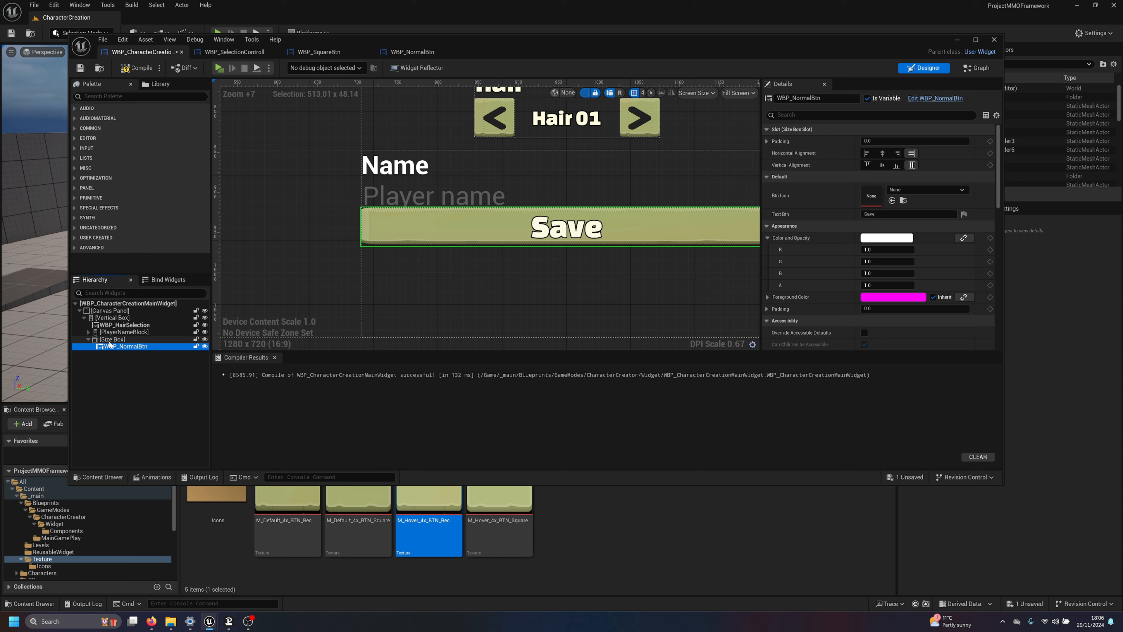
pyautogui.rightClick(111, 339)
pyautogui.moveTo(160, 435)
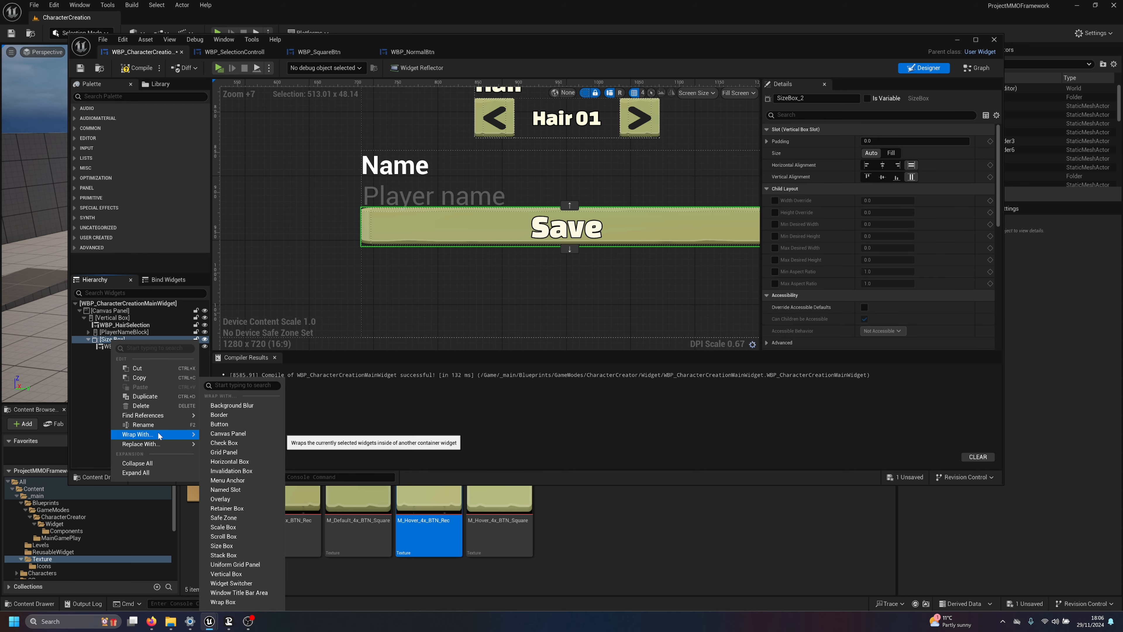
pyautogui.click(244, 471)
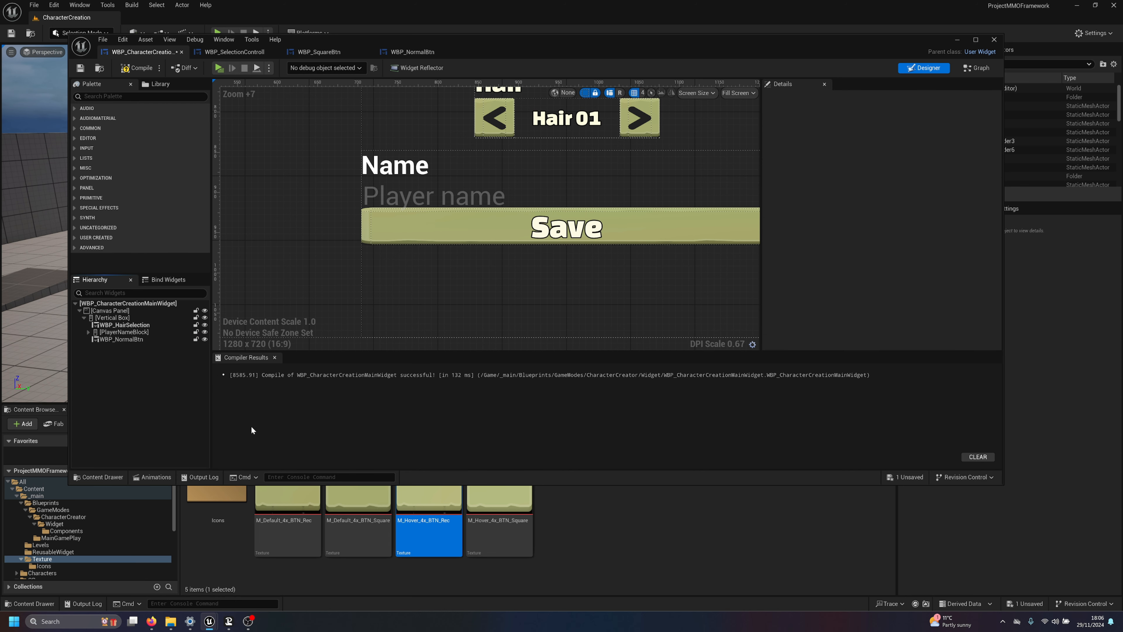
# Step: Set the WBP_NormalBtn slot padding to 20 on all sides, trying Fill sizing before returning it to Auto
pyautogui.click(121, 339)
pyautogui.moveTo(590, 262); pyautogui.dragTo(536, 275, button='right')
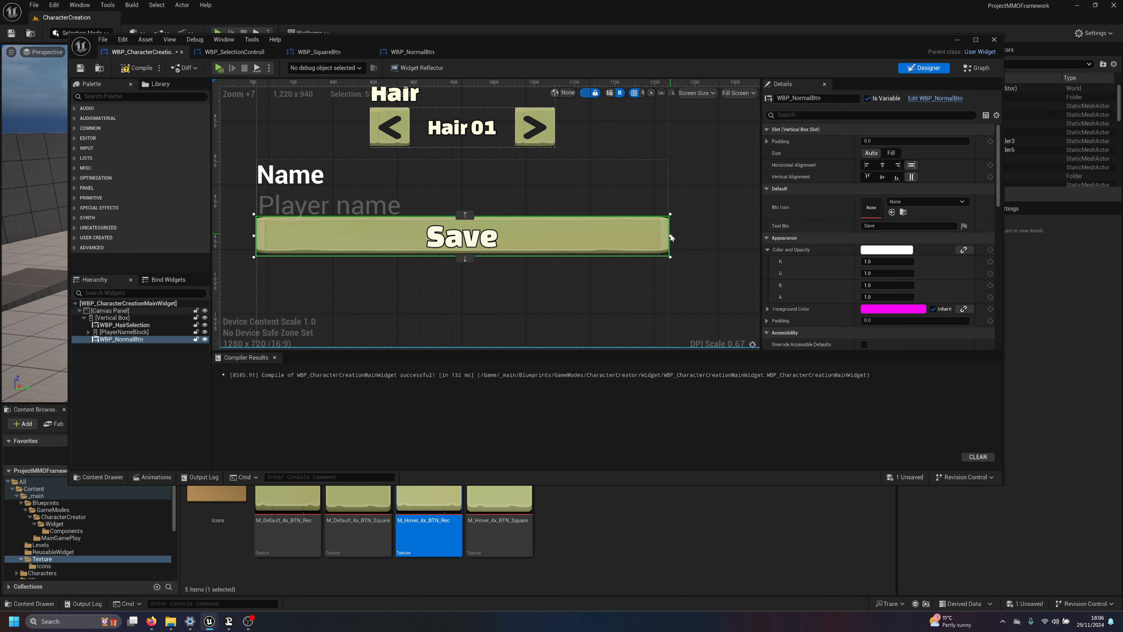
pyautogui.click(767, 141)
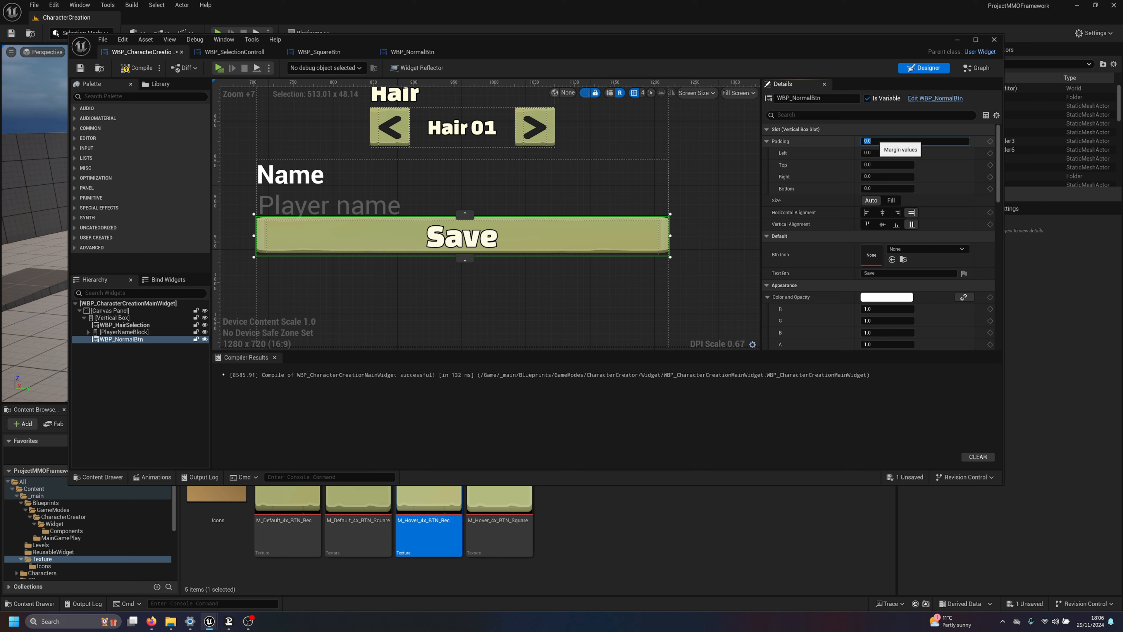
pyautogui.write('20')
pyautogui.press('Return')
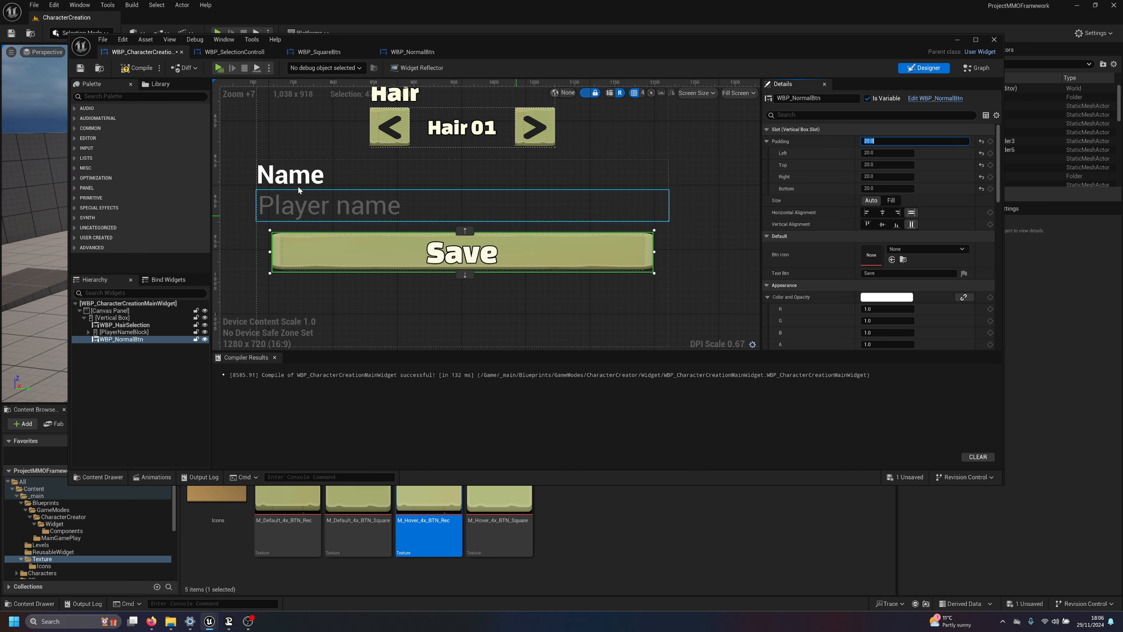
pyautogui.click(888, 201)
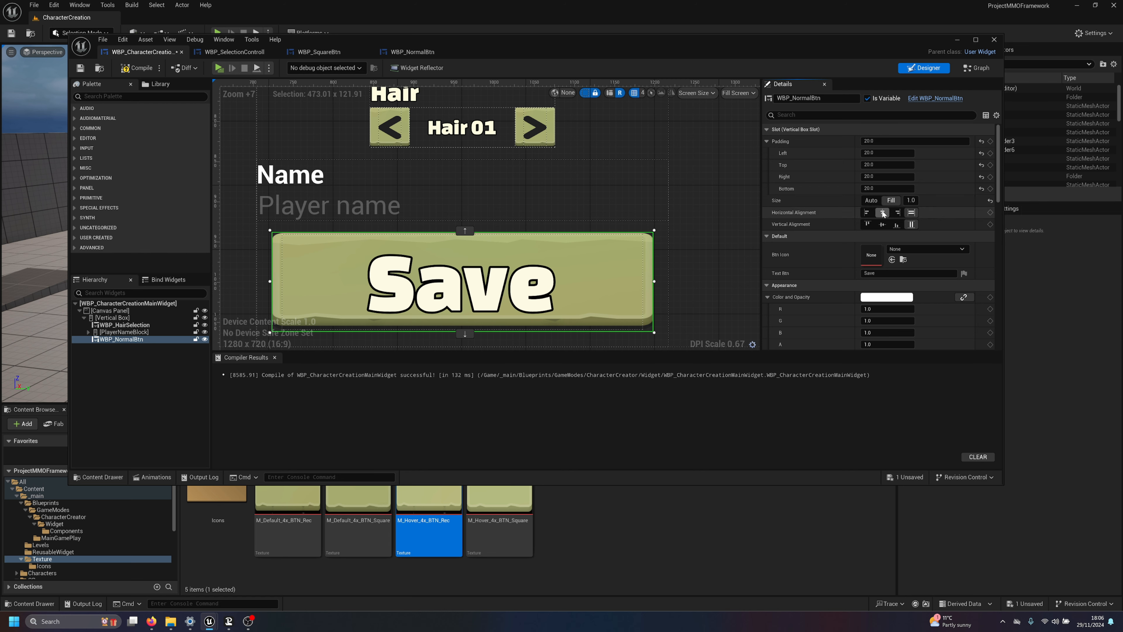
pyautogui.click(871, 200)
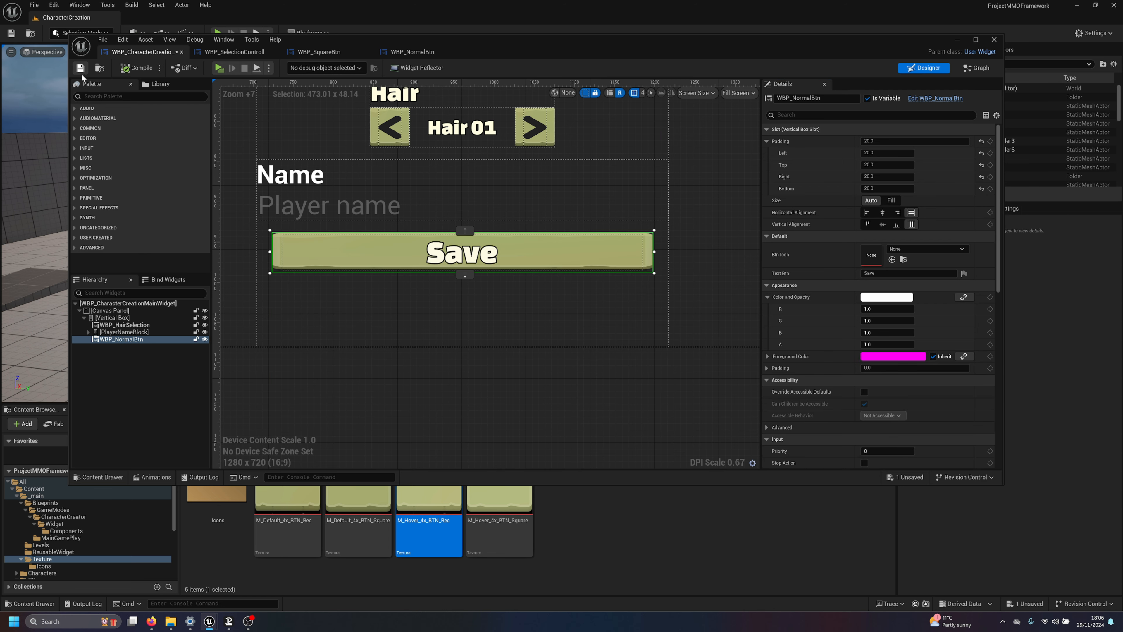
# Step: Run the game preview to check the Save button's layout and end the preview
pyautogui.click(218, 67)
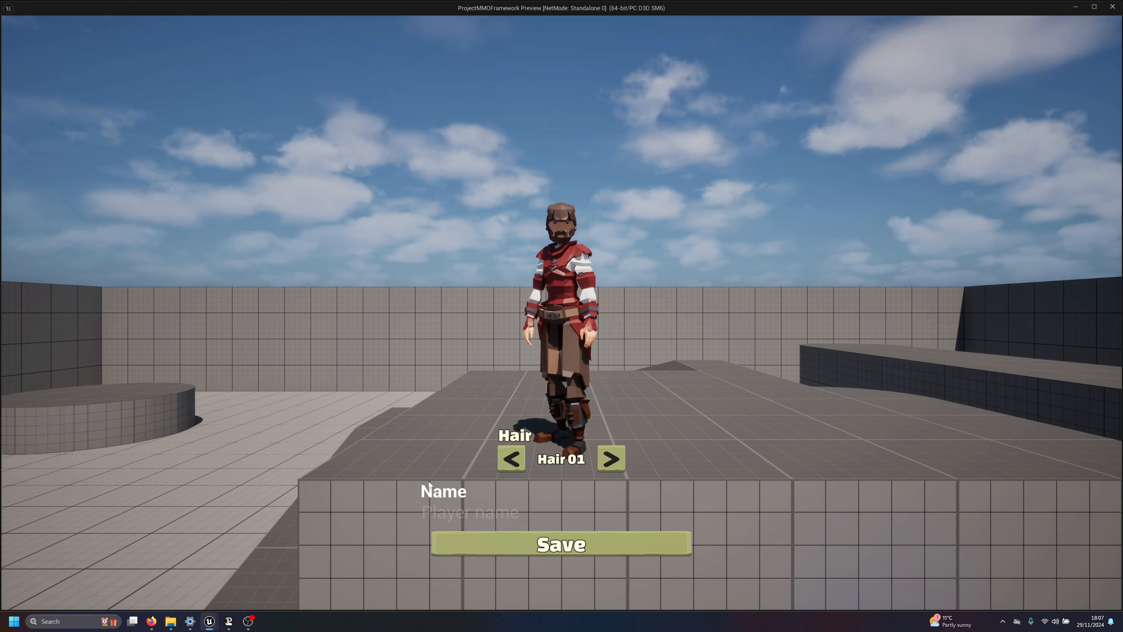
pyautogui.press('Escape')
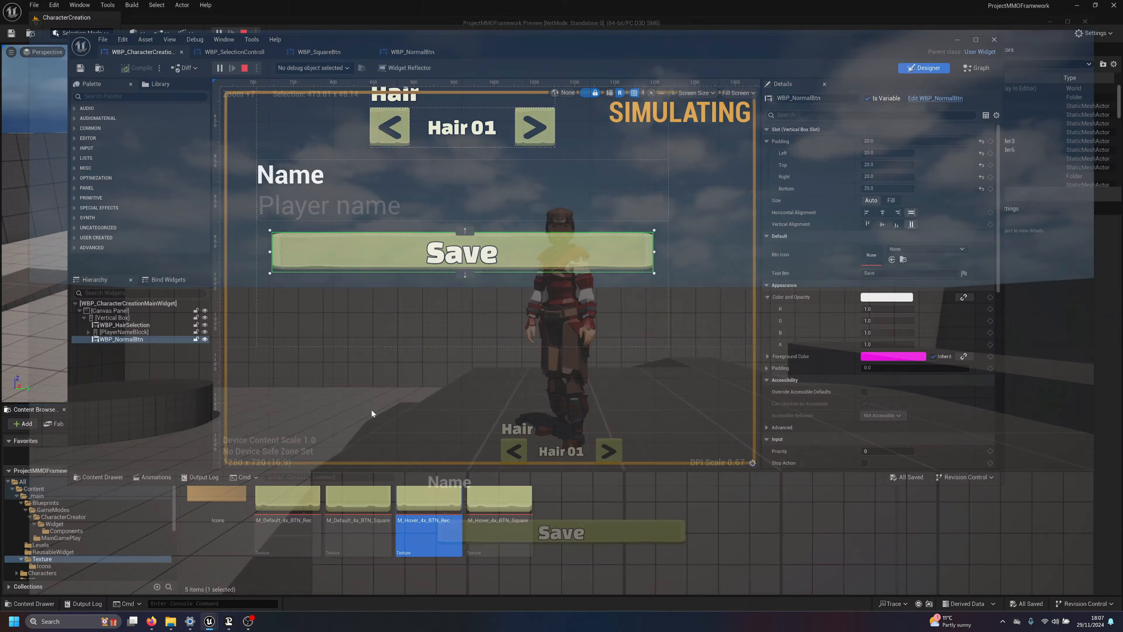
# Step: Switch to File Explorer and browse the Prinbles_Asset_UNDER package to its png@4x folder
pyautogui.moveTo(171, 621)
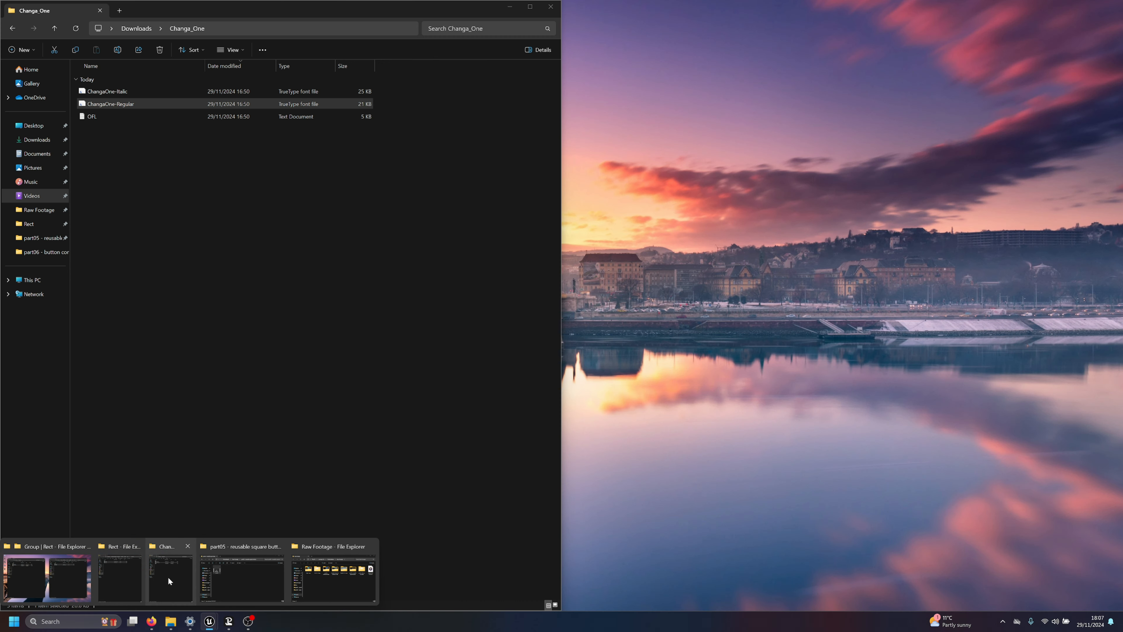
pyautogui.click(174, 578)
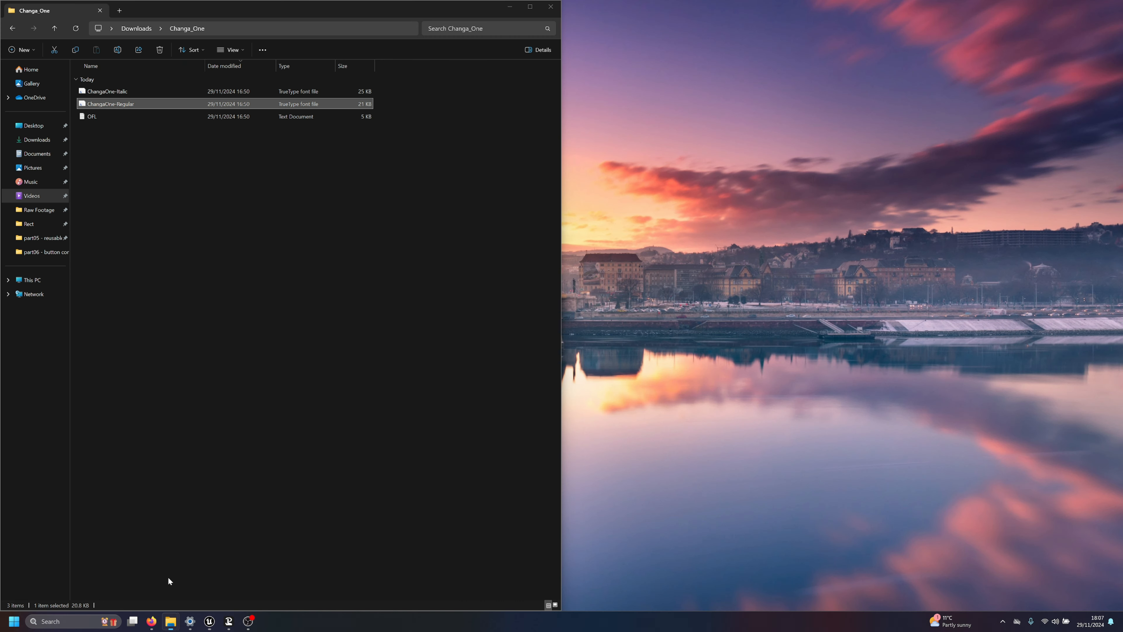
pyautogui.click(120, 575)
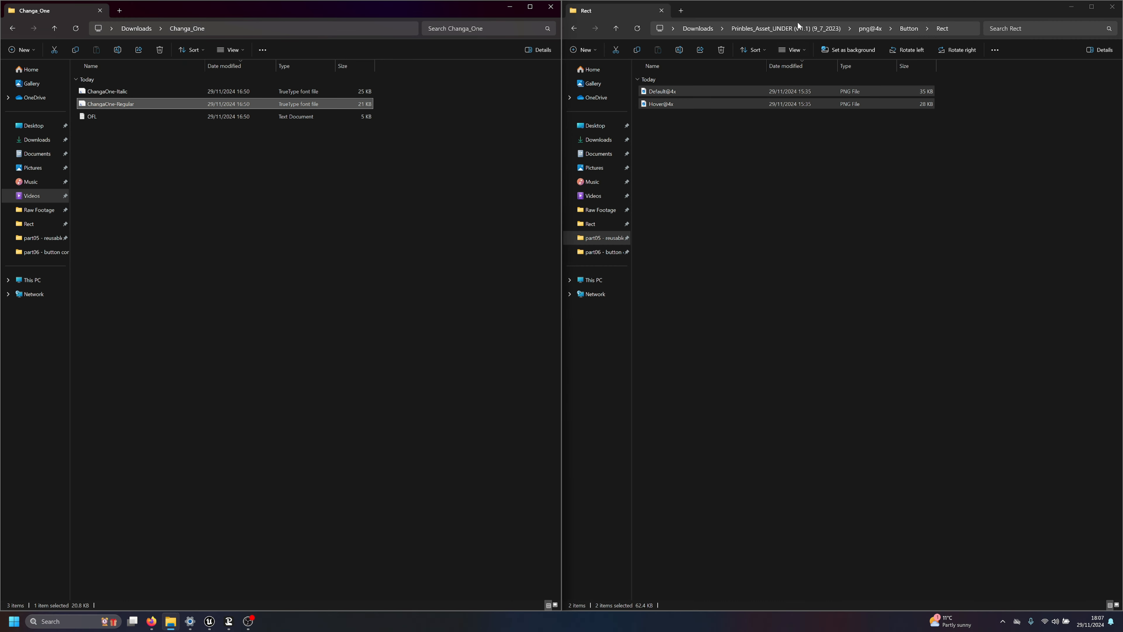
pyautogui.click(869, 30)
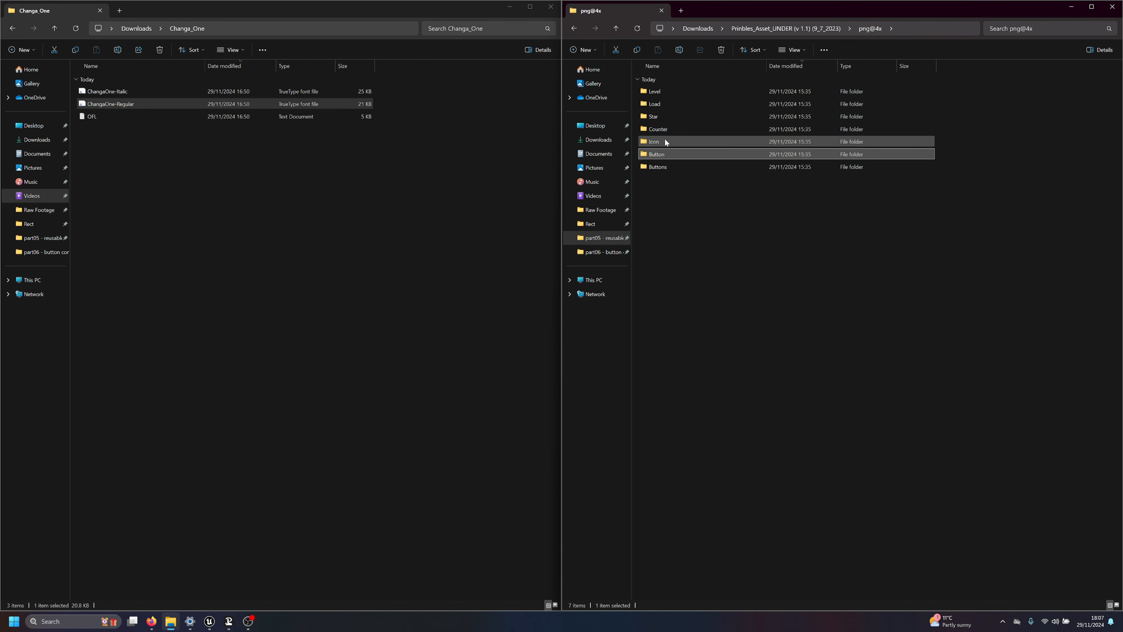
pyautogui.click(818, 30)
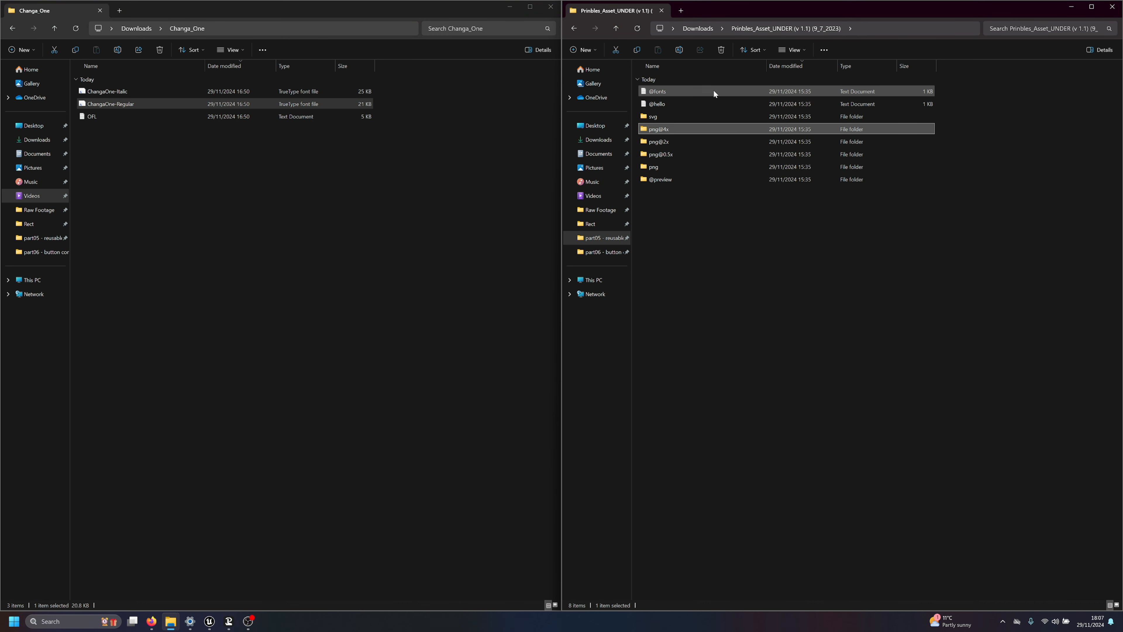
pyautogui.doubleClick(666, 130)
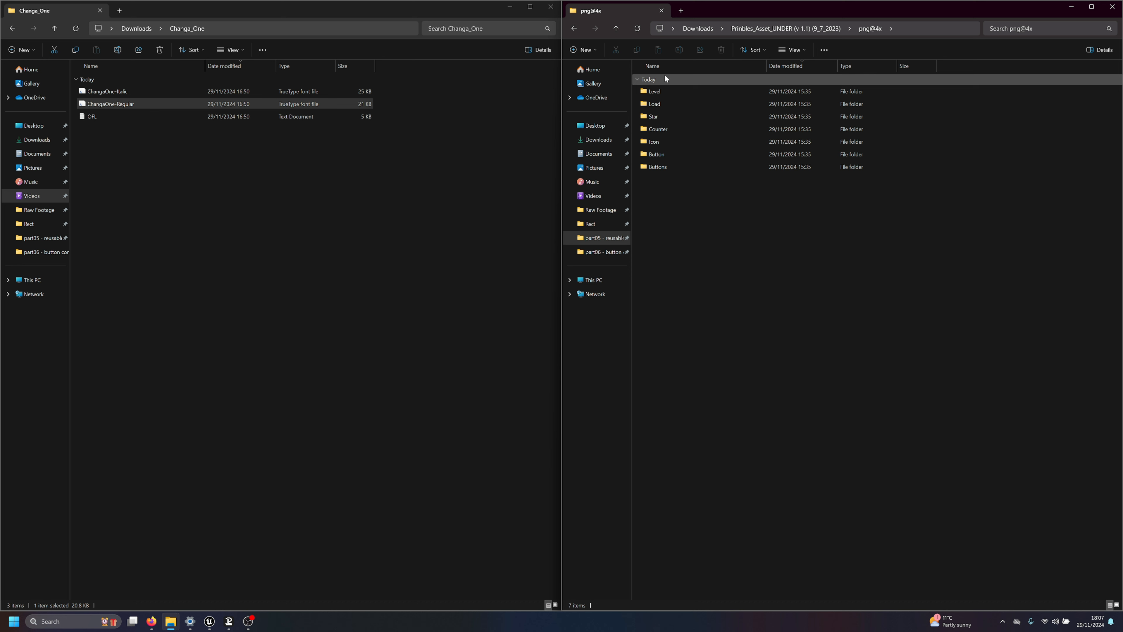
# Step: Check the contents of the Level and Load folders inside png@4x
pyautogui.doubleClick(666, 90)
pyautogui.press('BackSpace')
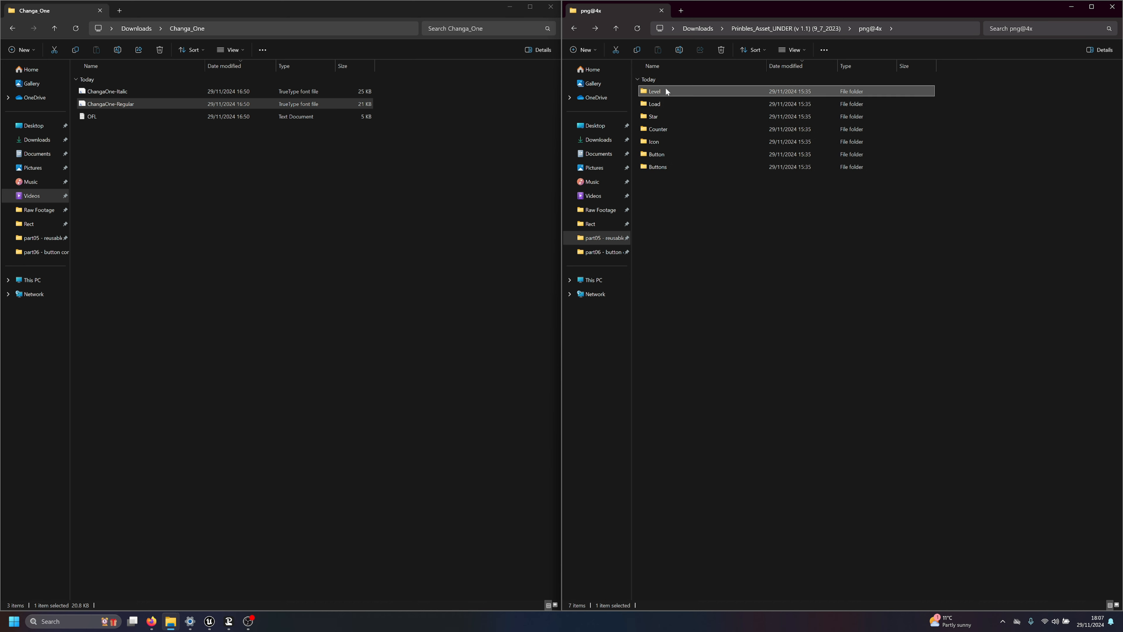
pyautogui.press('Down')
pyautogui.press('Return')
pyautogui.press('BackSpace')
pyautogui.press('Down')
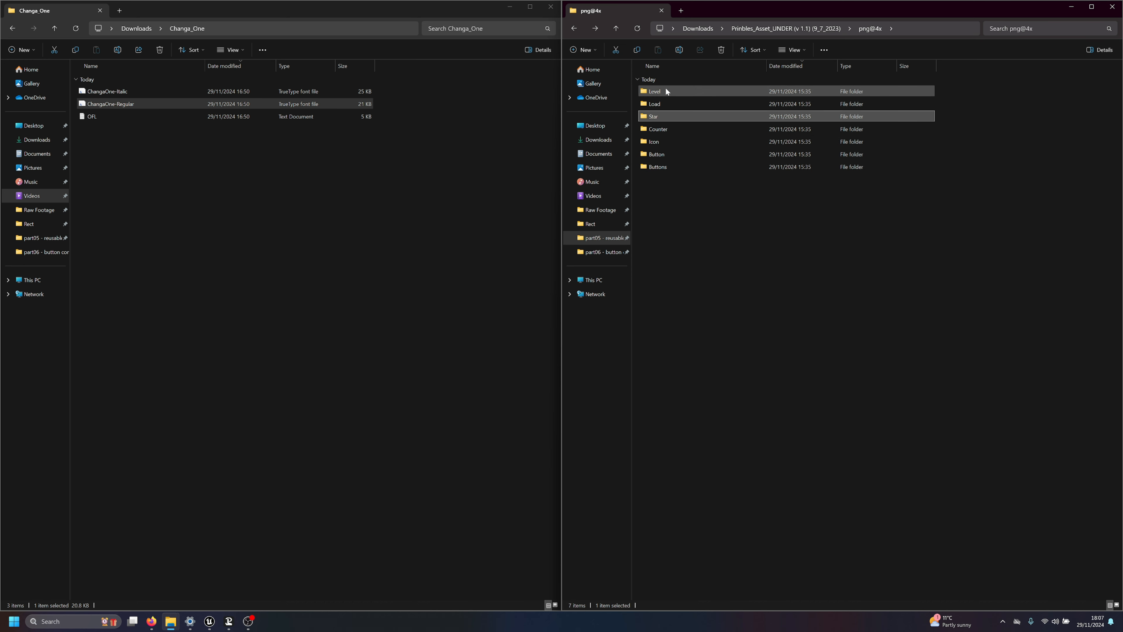
pyautogui.press('Down')
pyautogui.press('Return')
pyautogui.press('Down')
pyautogui.press('Down')
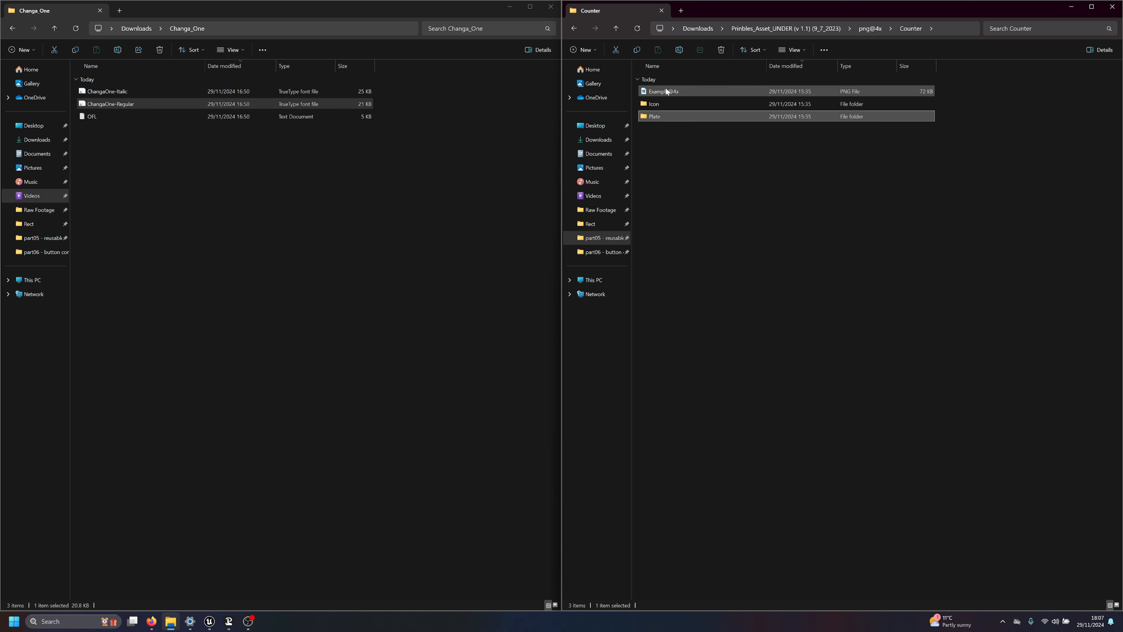
pyautogui.press('Return')
pyautogui.press('Down')
pyautogui.press('Return')
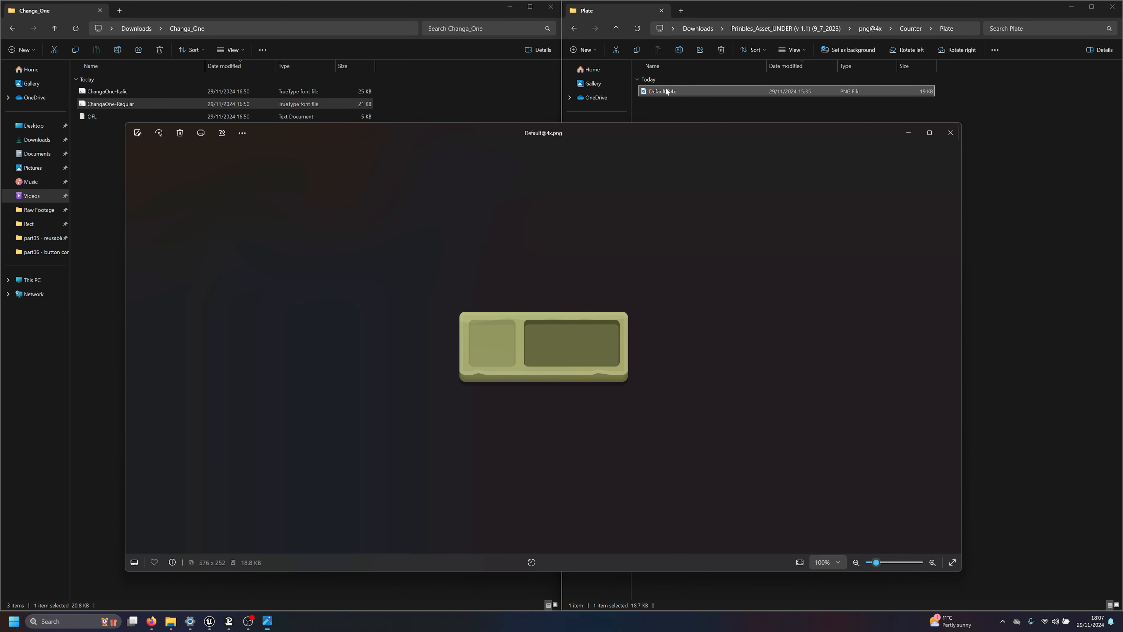
pyautogui.click(950, 136)
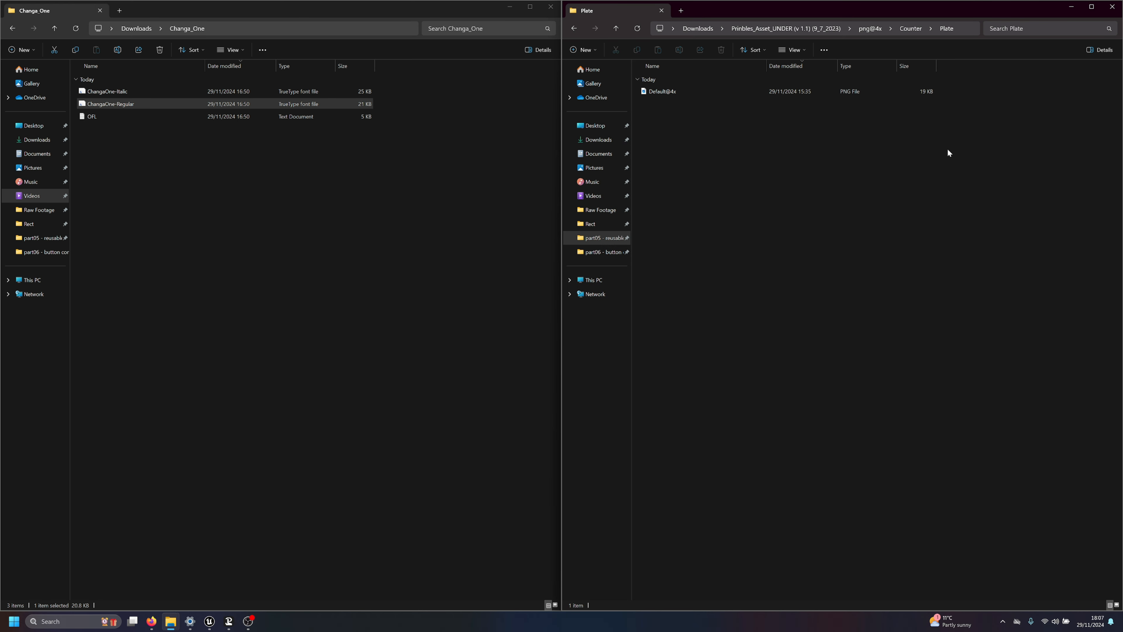
# Step: Examine the image files in the Counter folder's Icon subfolder and return to png@4x
pyautogui.press('BackSpace')
pyautogui.press('Up')
pyautogui.press('Return')
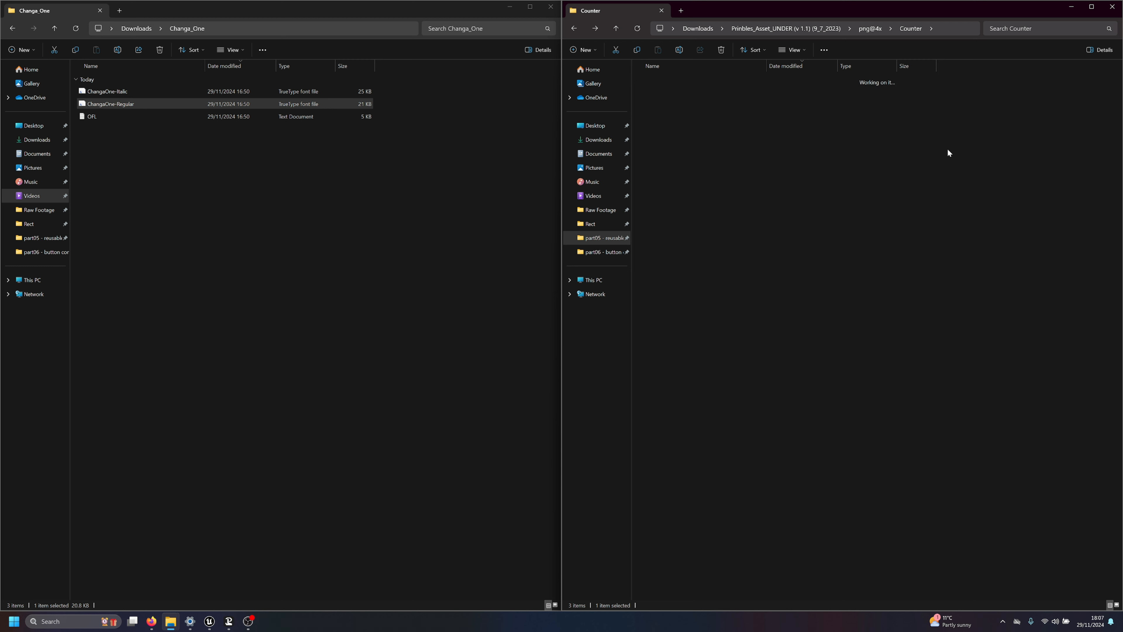
pyautogui.press('Down')
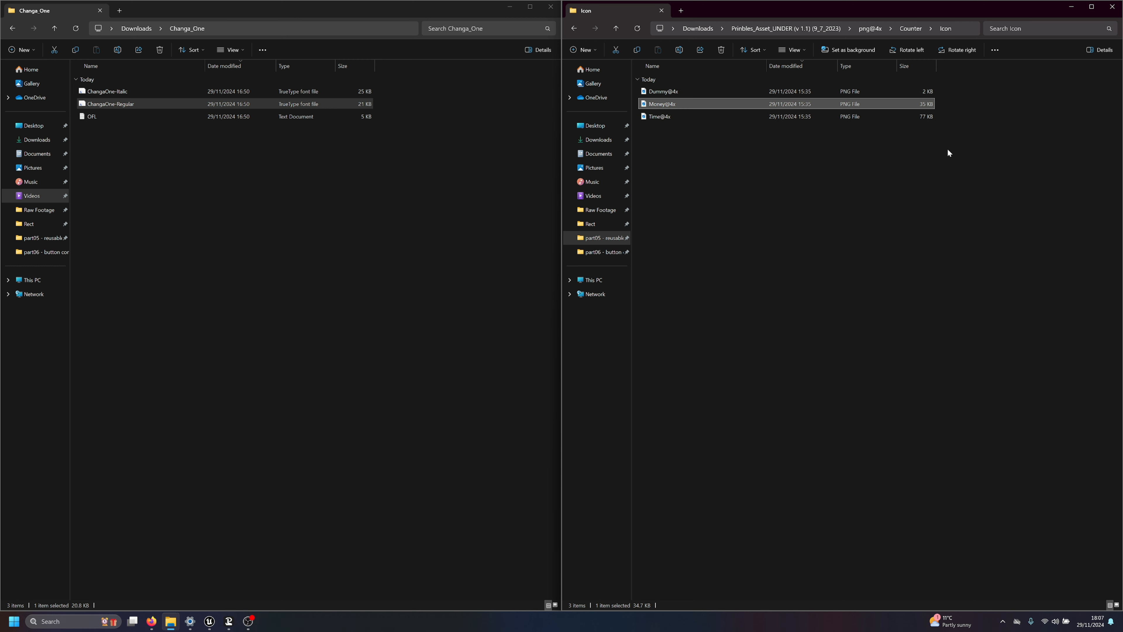
pyautogui.press('BackSpace')
pyautogui.press('BackSpace')
pyautogui.press('Down')
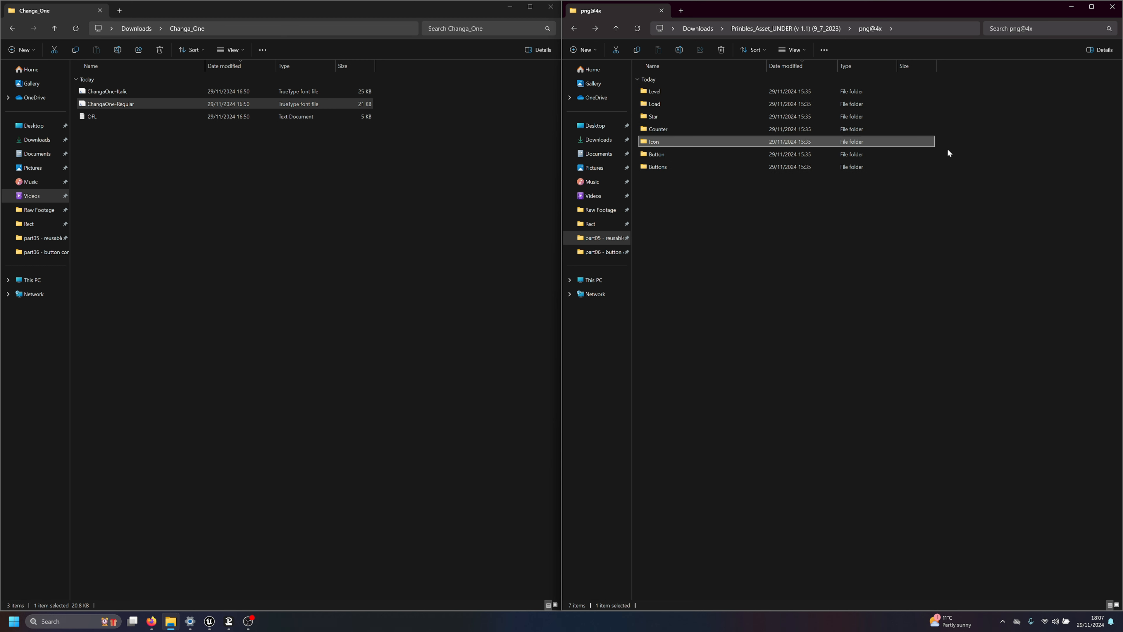
# Step: Show the folders as thumbnails, examine the Square subfolder of Buttons, and return to png@4x
pyautogui.click(1116, 605)
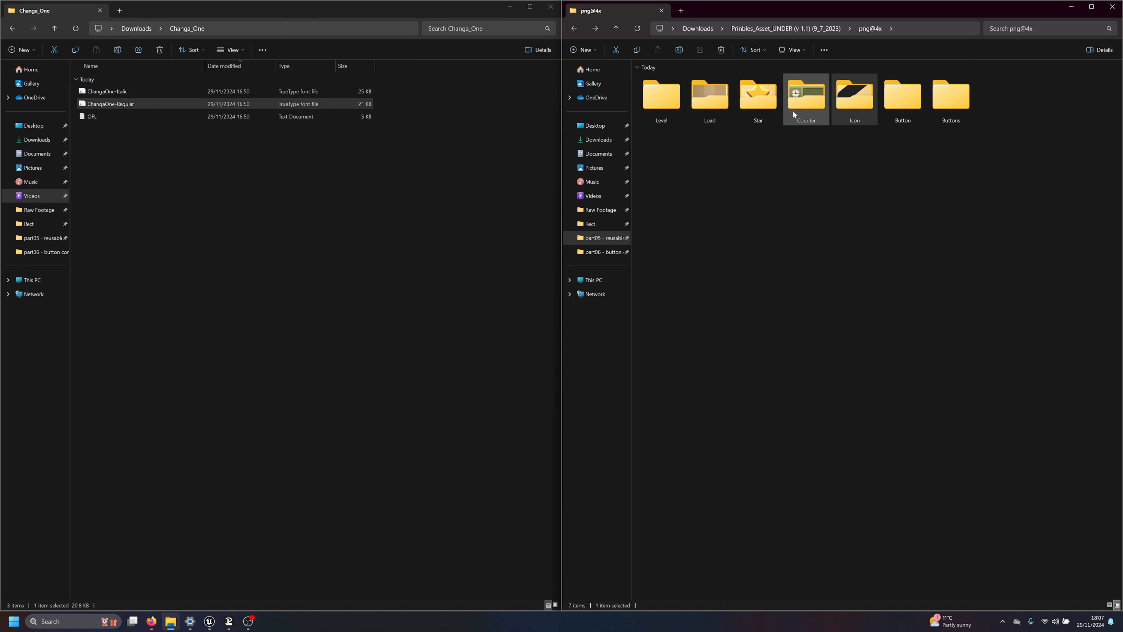
pyautogui.doubleClick(938, 118)
pyautogui.doubleClick(663, 93)
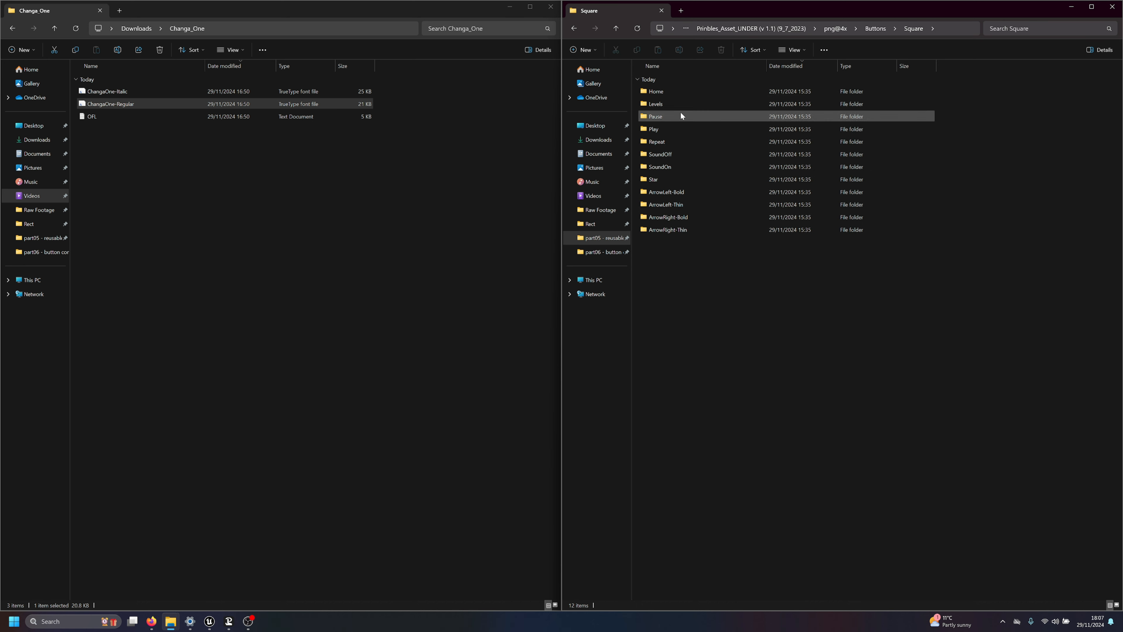
pyautogui.click(1115, 604)
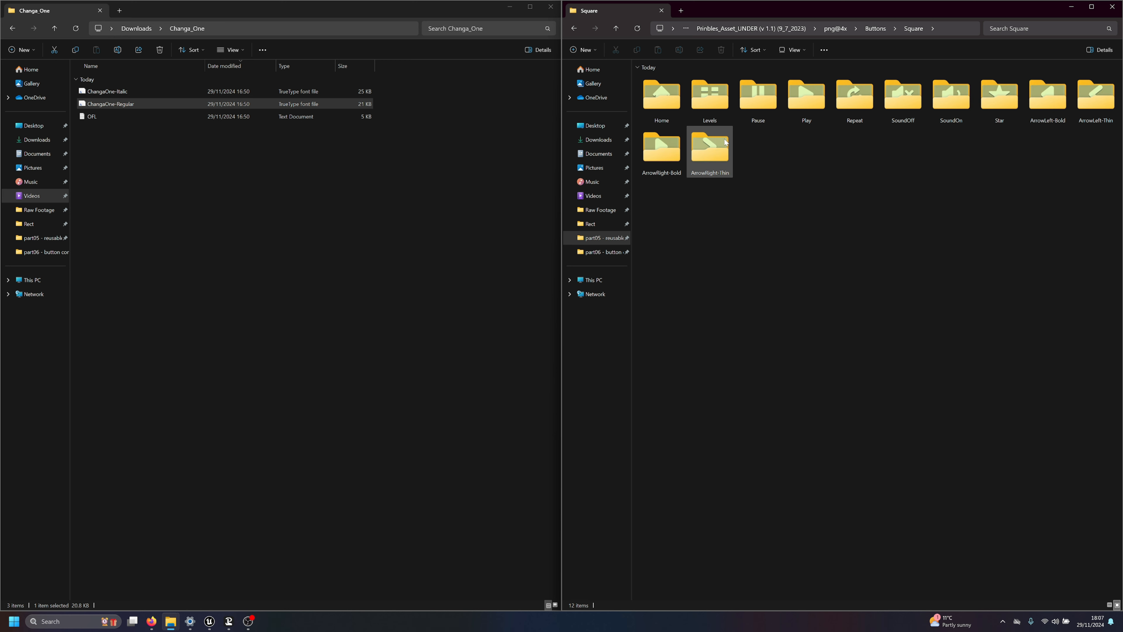
pyautogui.hotkey('alt', 'Left')
pyautogui.hotkey('alt', 'Left')
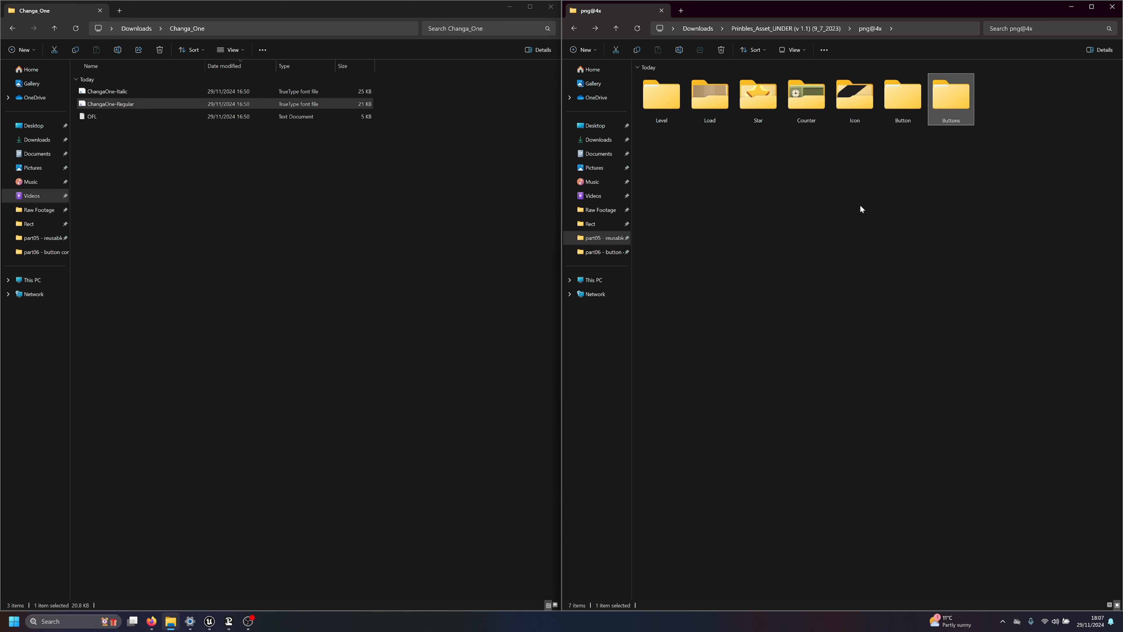
# Step: Examine the image files in the Level folder's Button subfolder
pyautogui.click(668, 105)
pyautogui.doubleClick(668, 105)
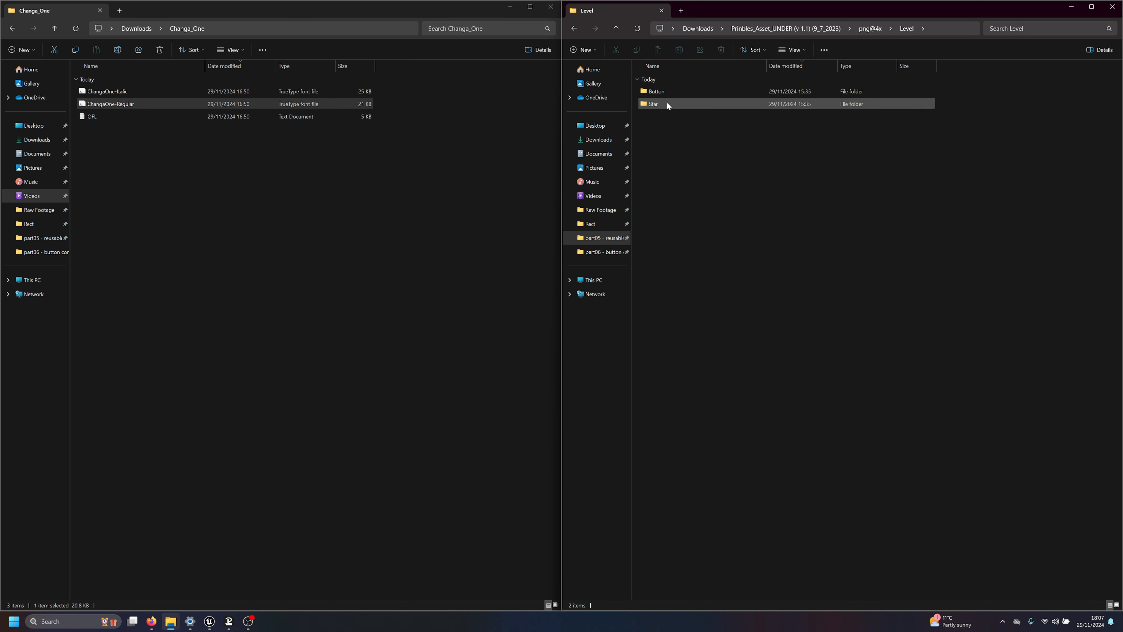
pyautogui.doubleClick(670, 89)
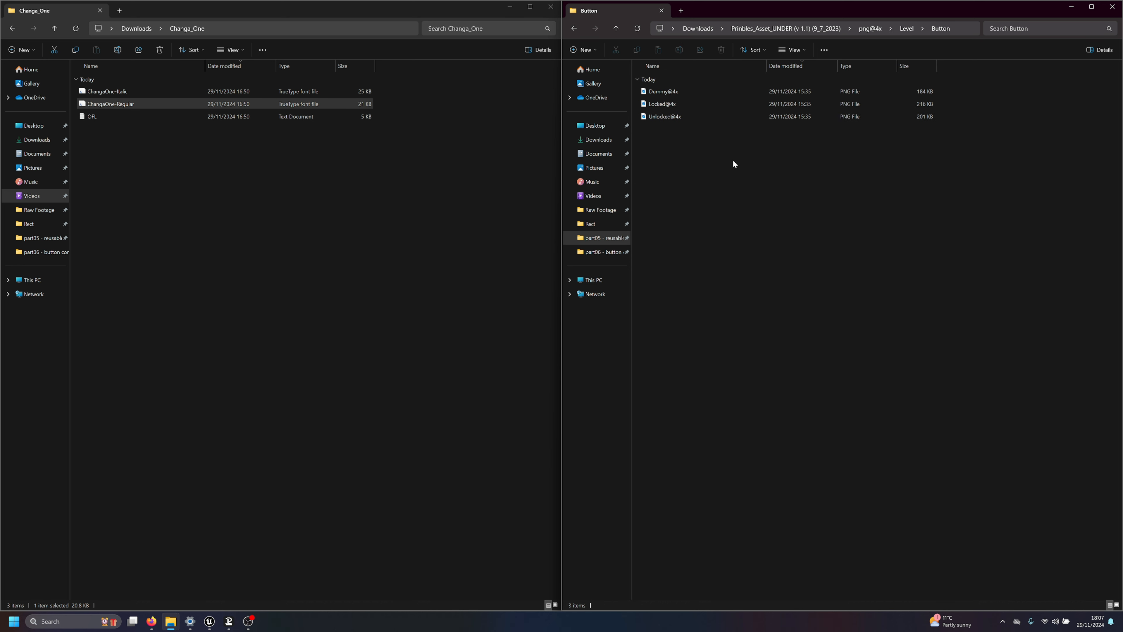
# Step: Switch back to Unreal Editor and rename the player name's editable text widget as InputField
pyautogui.moveTo(217, 625)
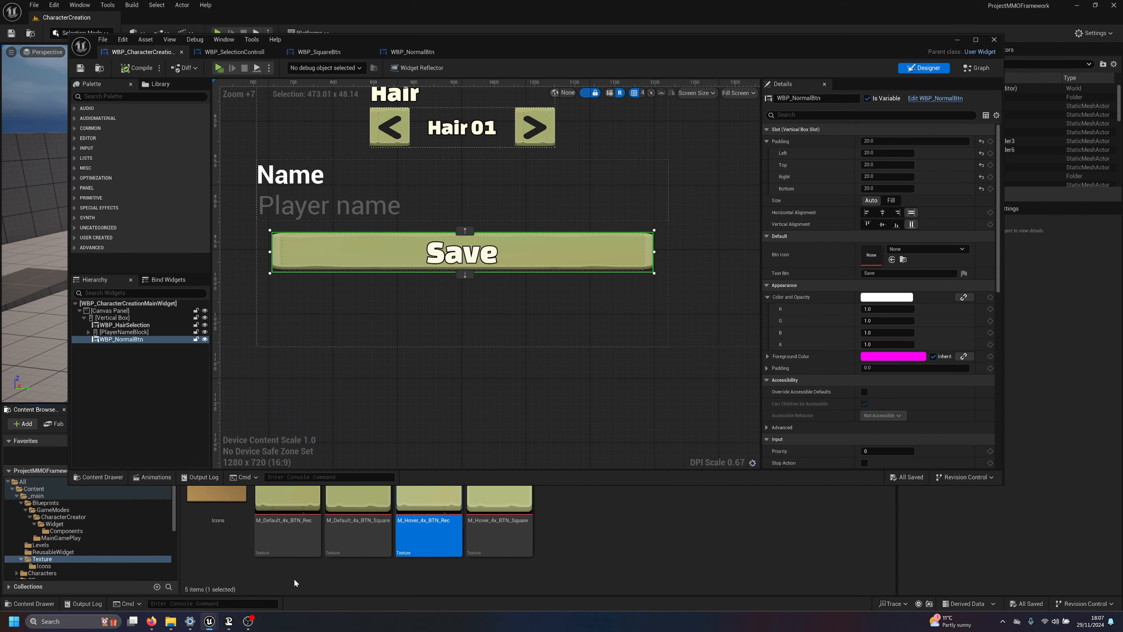
pyautogui.click(296, 584)
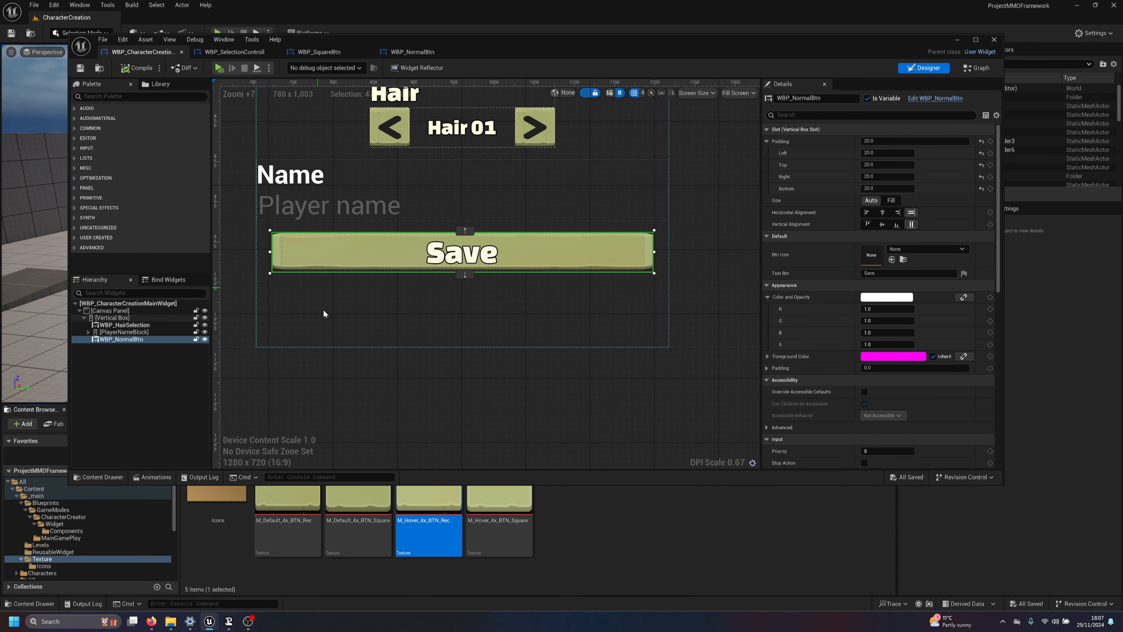
pyautogui.moveTo(324, 314); pyautogui.dragTo(414, 340, button='right')
pyautogui.click(415, 259)
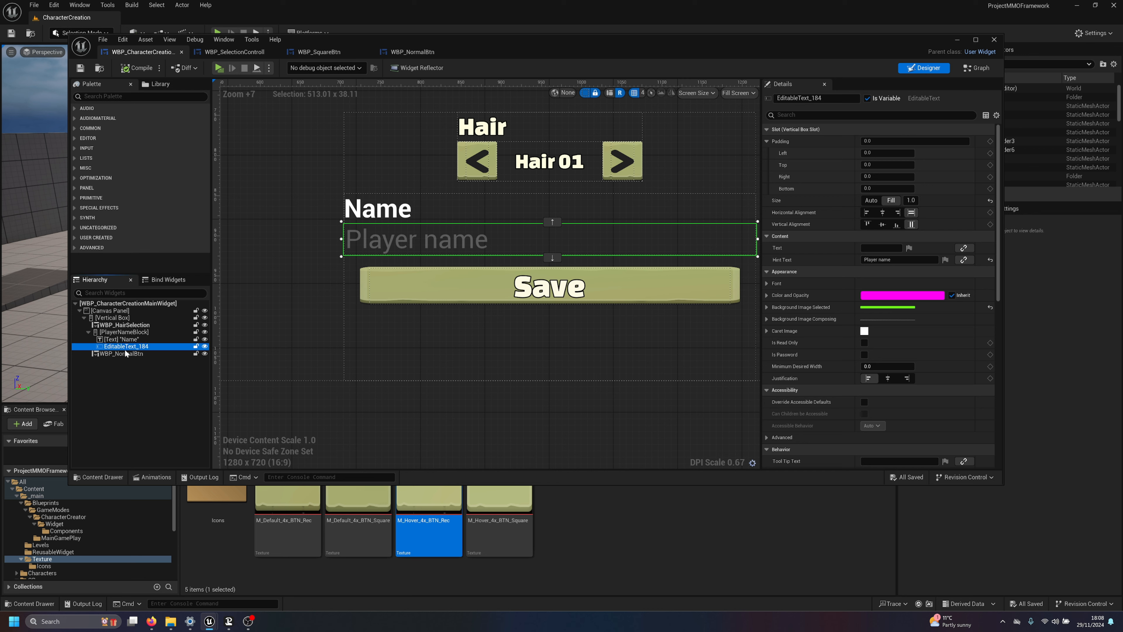
pyautogui.press('F2')
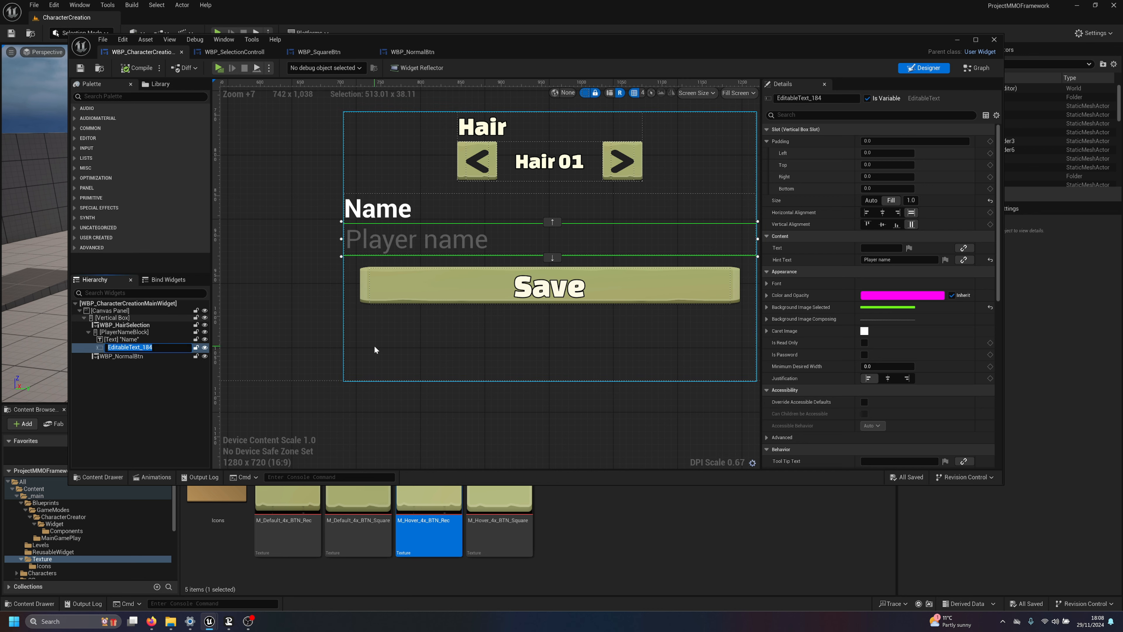
pyautogui.write('InputField')
pyautogui.press('Return')
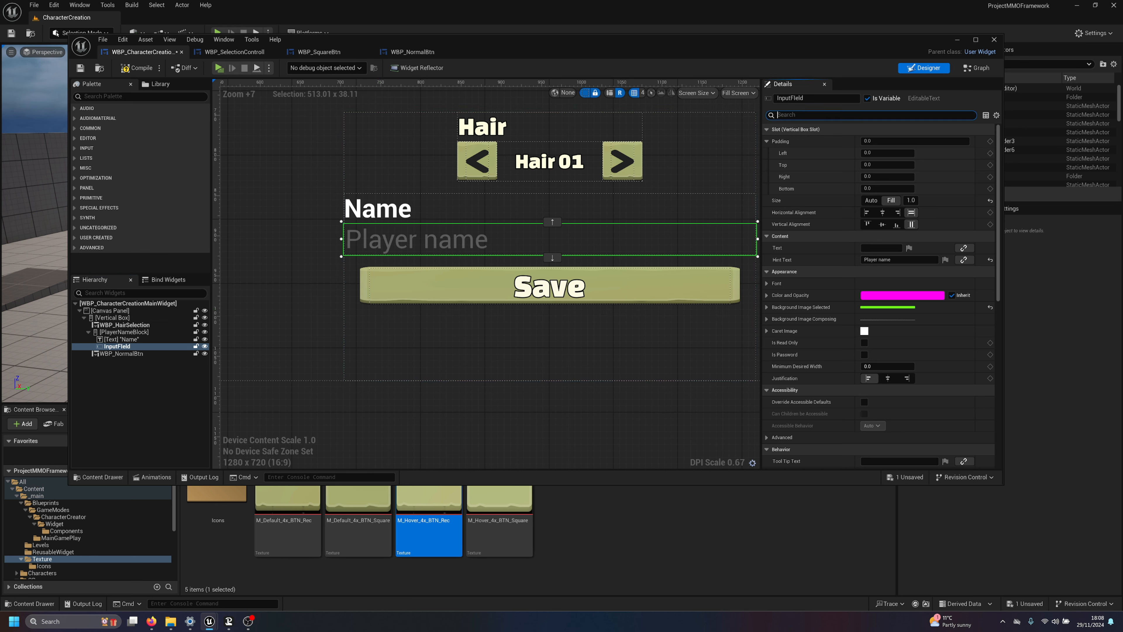
# Step: Set the InputField's font family to ChangaOne-Regular_Font and clear the property filter
pyautogui.write('font')
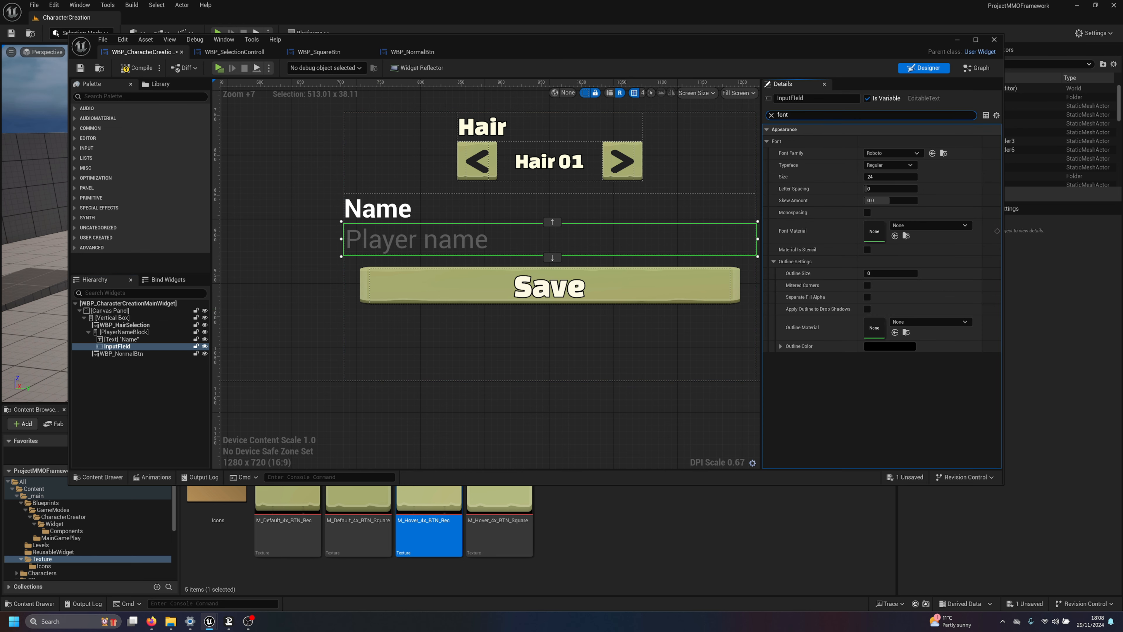
pyautogui.click(894, 153)
pyautogui.click(909, 270)
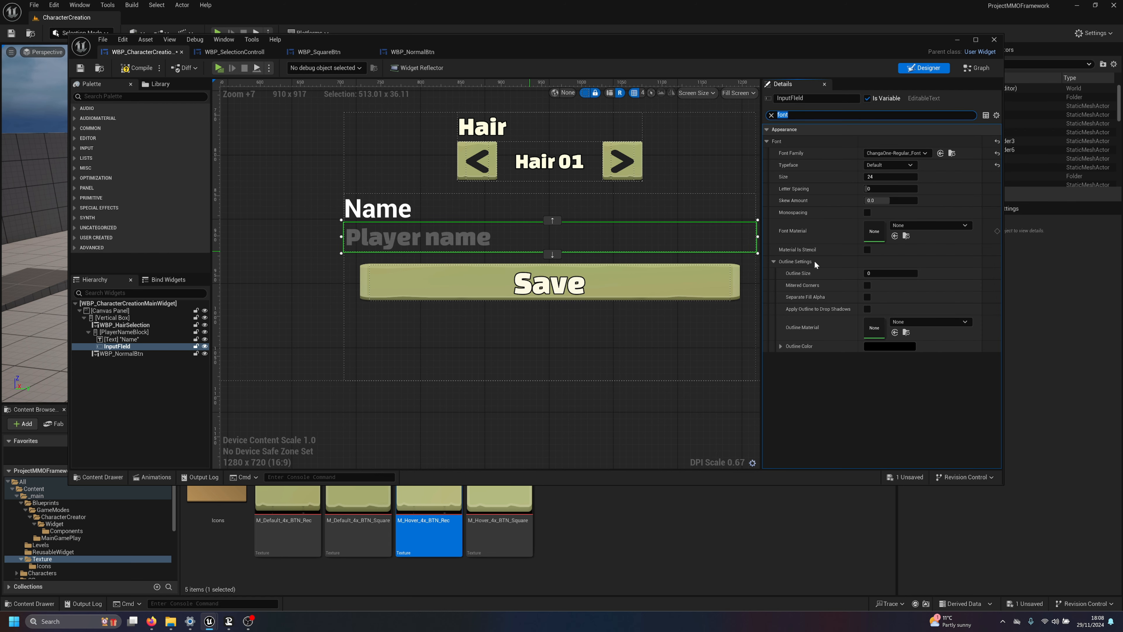
pyautogui.click(770, 115)
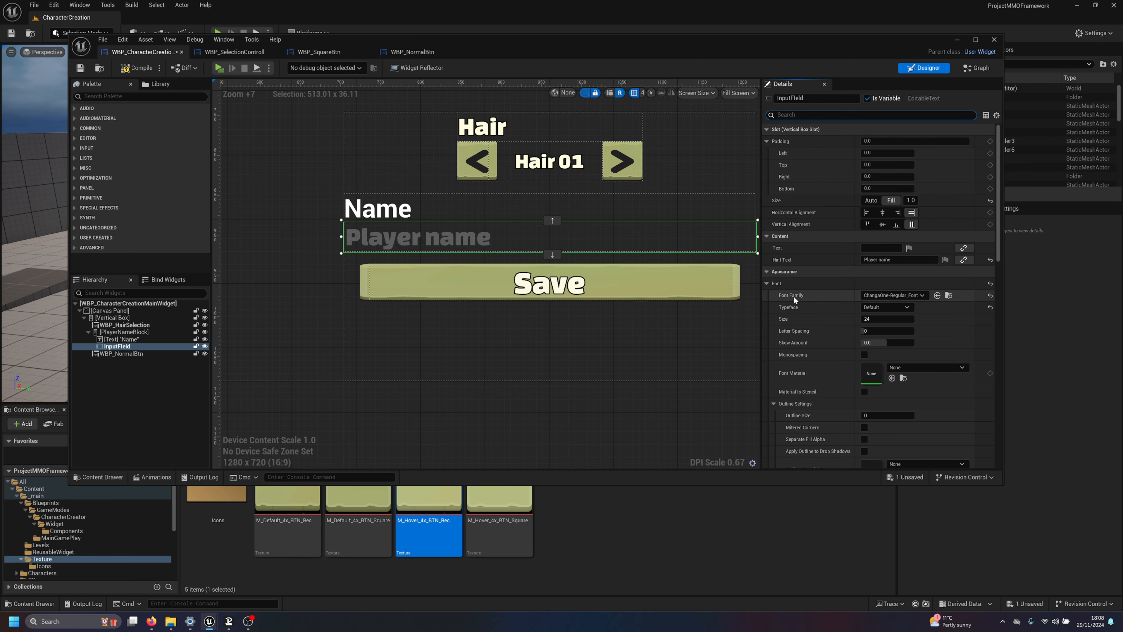
# Step: Filter the InputField's properties by "styl", clear the filter, and examine its appearance, behavior, rendering and navigation settings for background styling
pyautogui.click(766, 283)
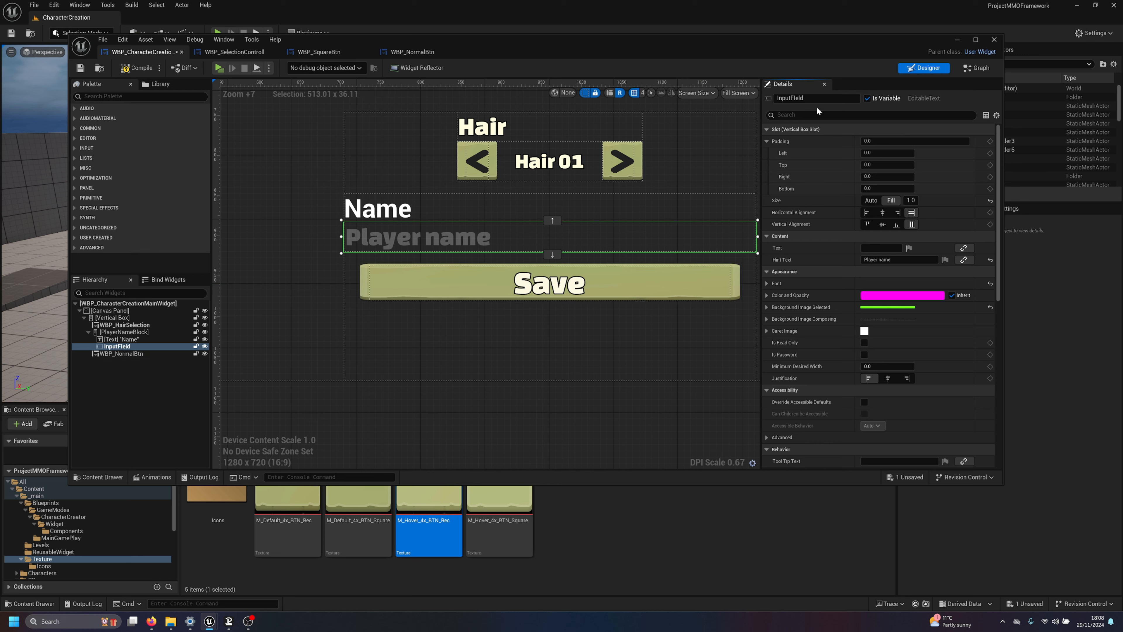
pyautogui.write('styl')
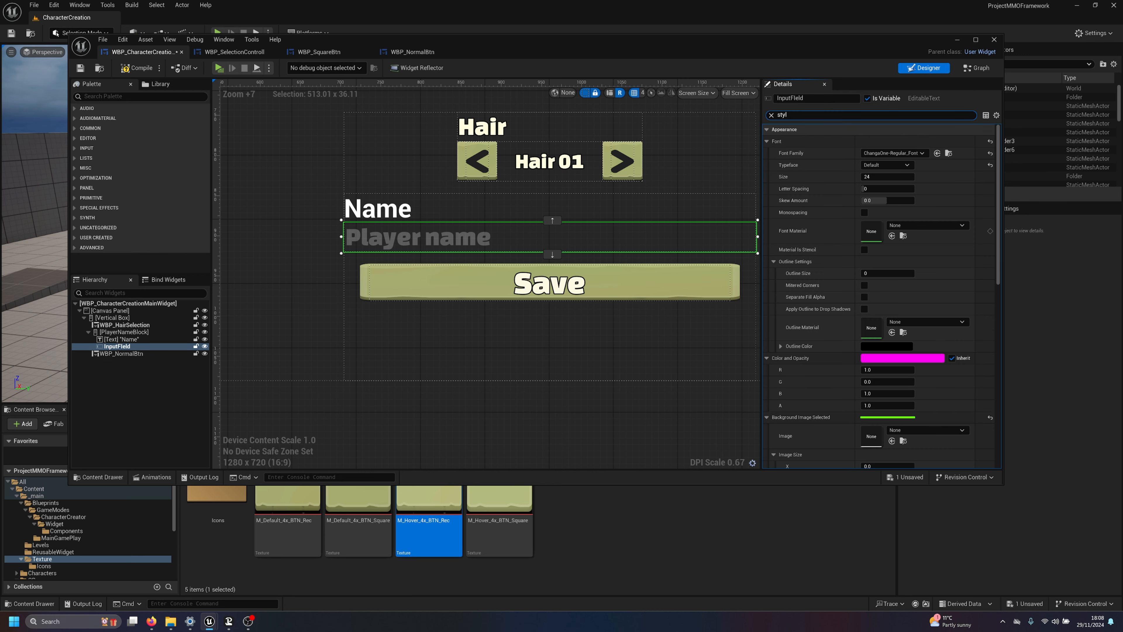
pyautogui.scroll(-3, 824, 248)
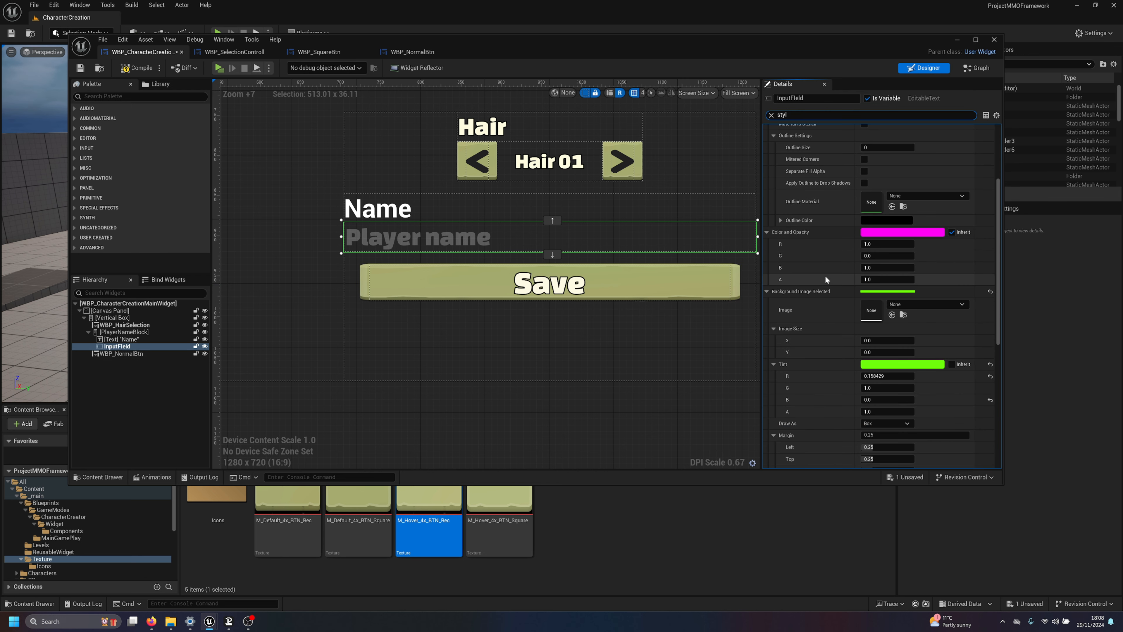
pyautogui.click(766, 292)
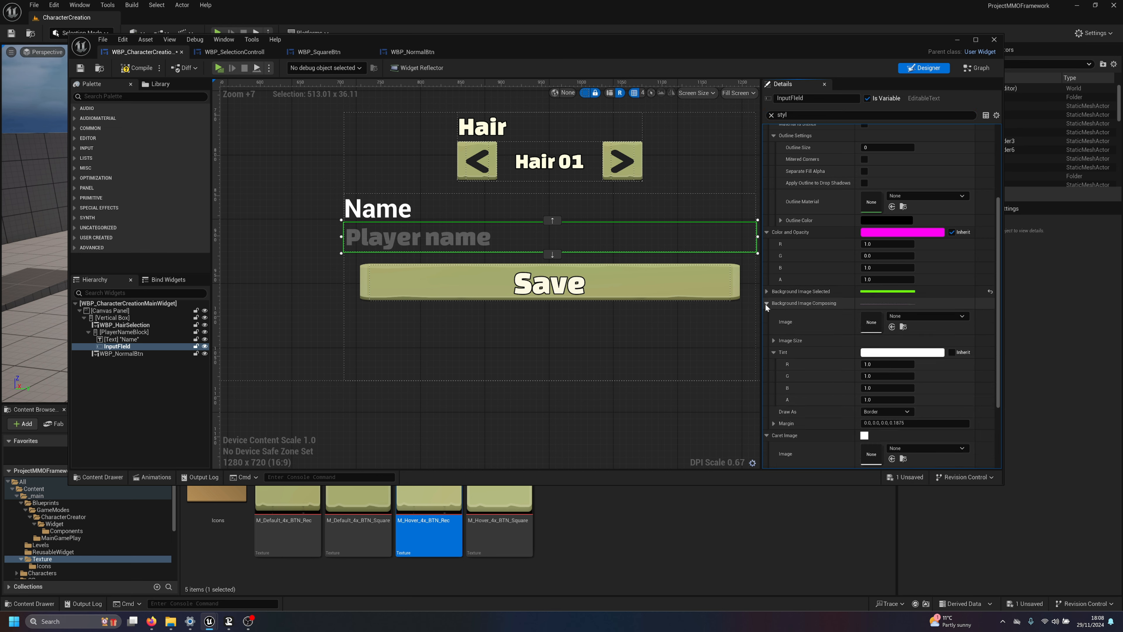
pyautogui.click(766, 341)
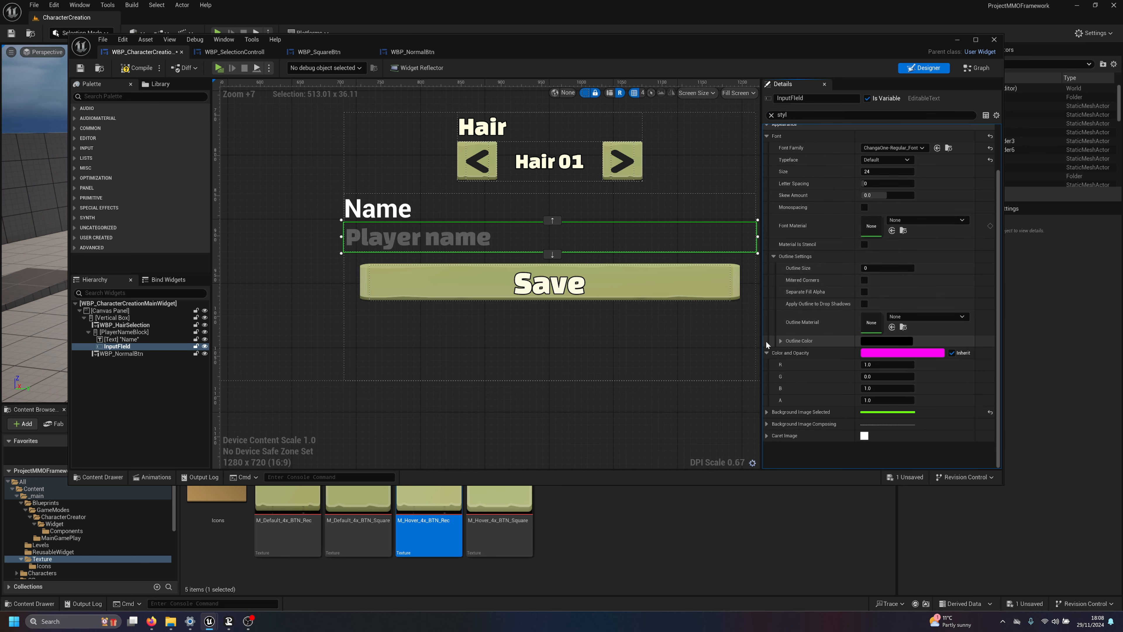
pyautogui.scroll(1, 787, 137)
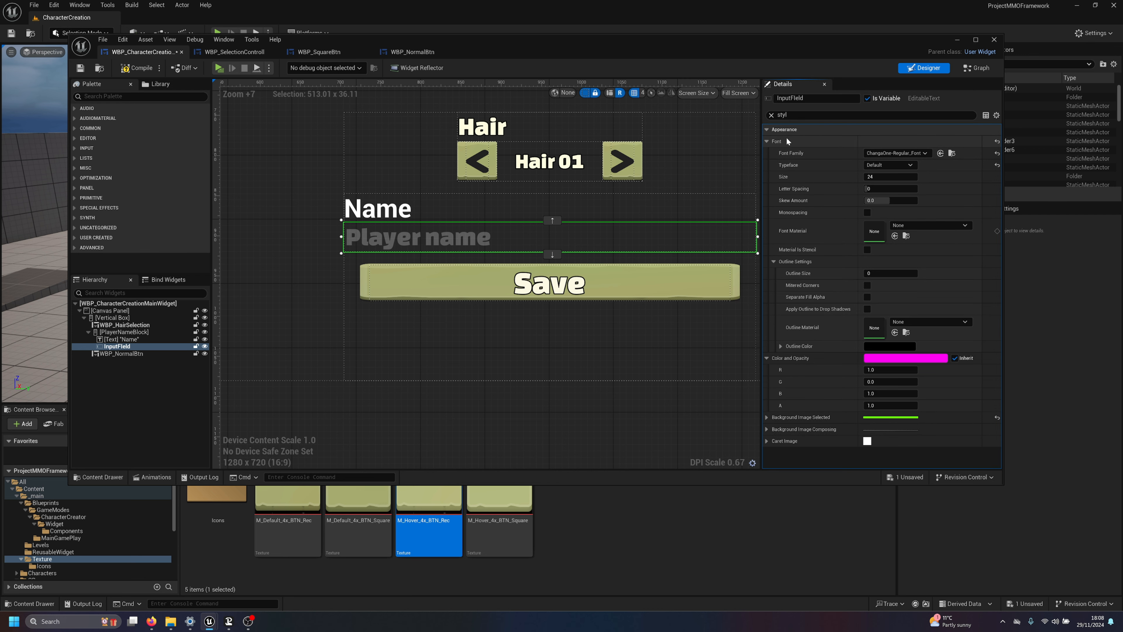
pyautogui.click(772, 114)
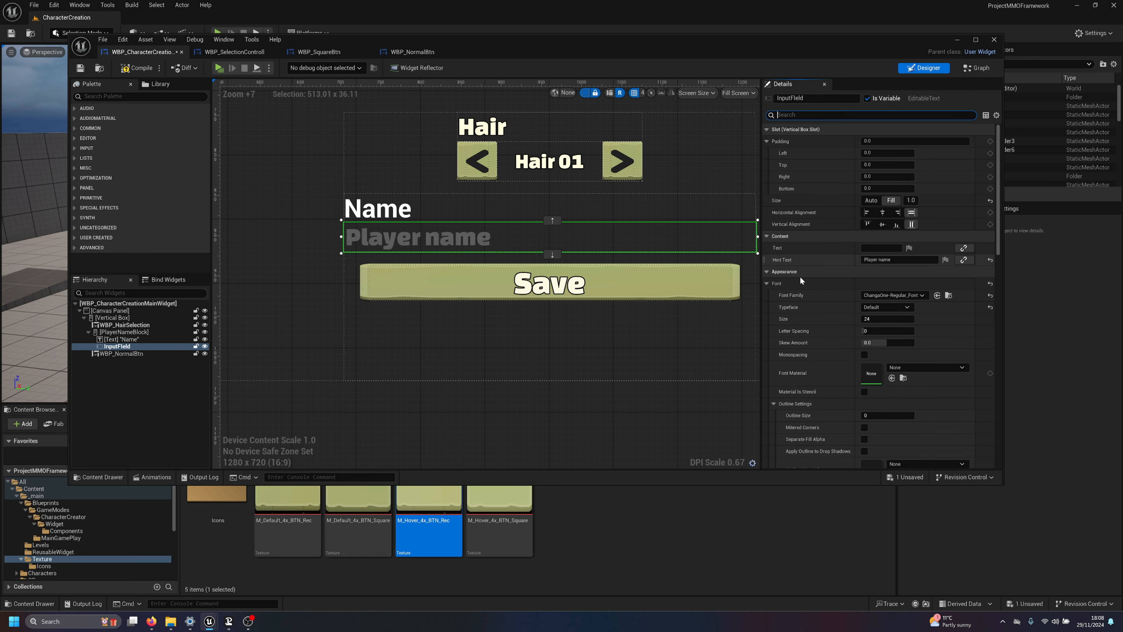
pyautogui.click(767, 284)
pyautogui.click(766, 295)
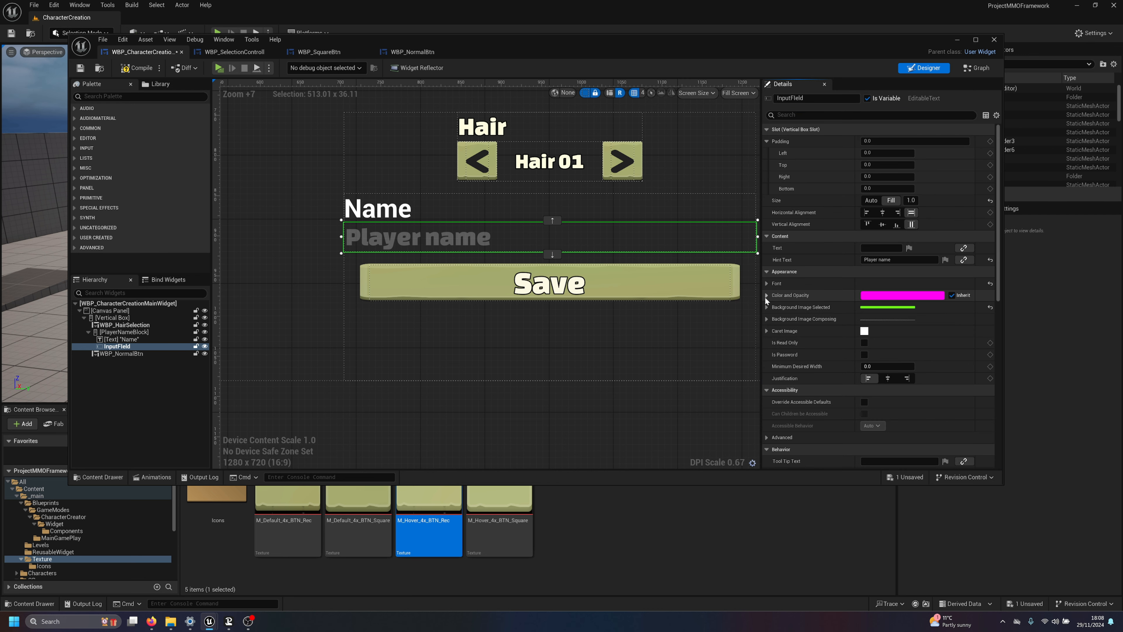
pyautogui.scroll(-5, 766, 375)
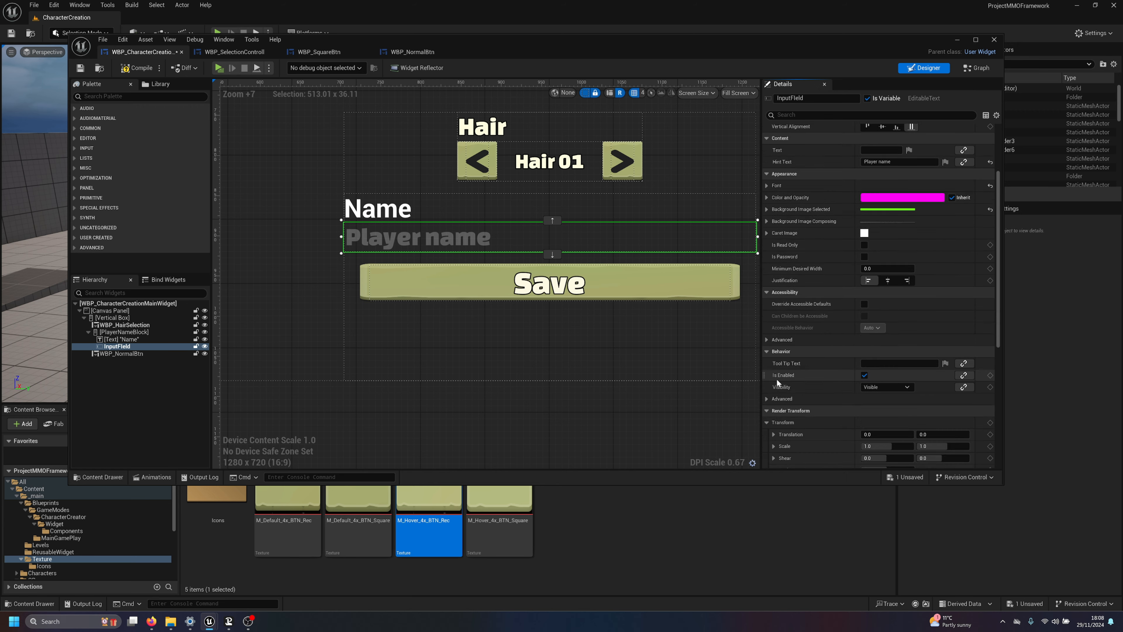
pyautogui.scroll(-7, 803, 378)
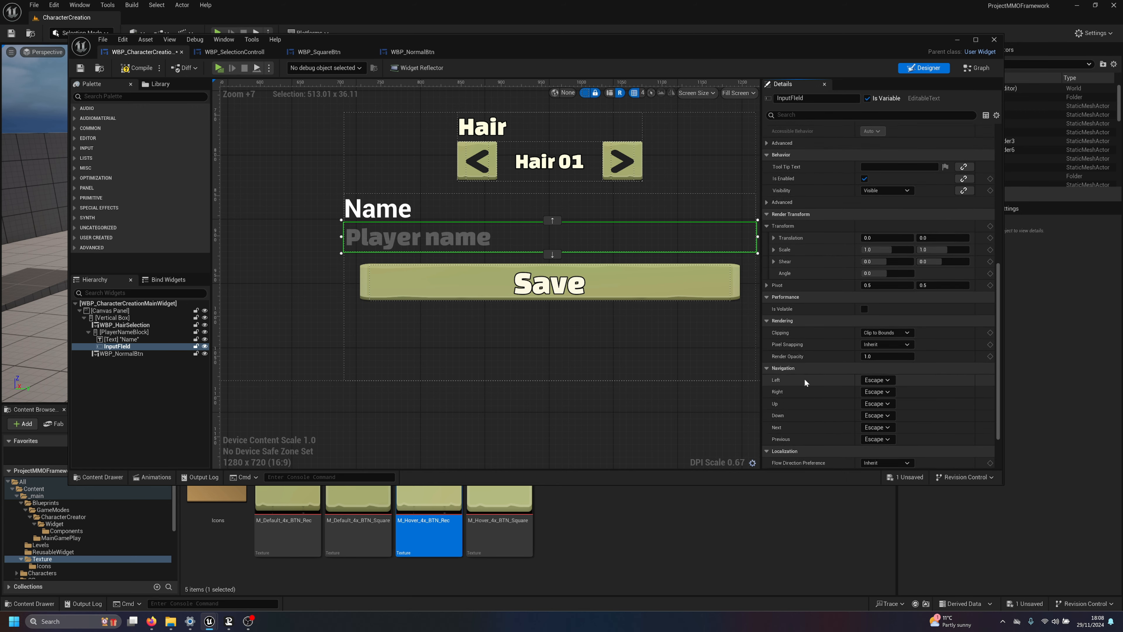
pyautogui.scroll(9, 812, 303)
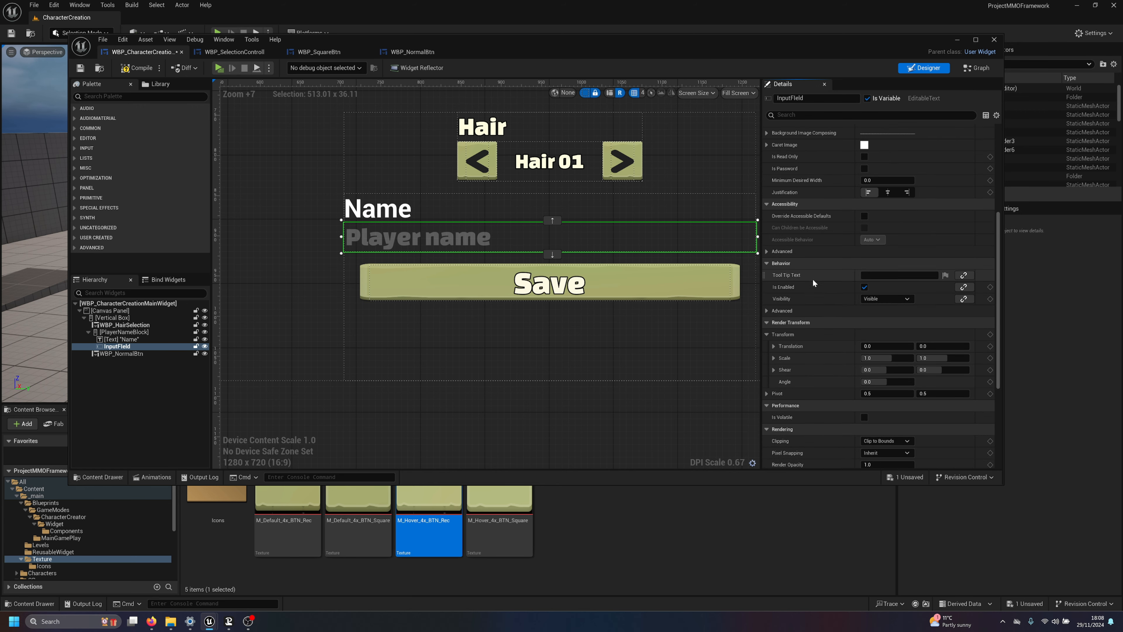
pyautogui.scroll(1, 813, 278)
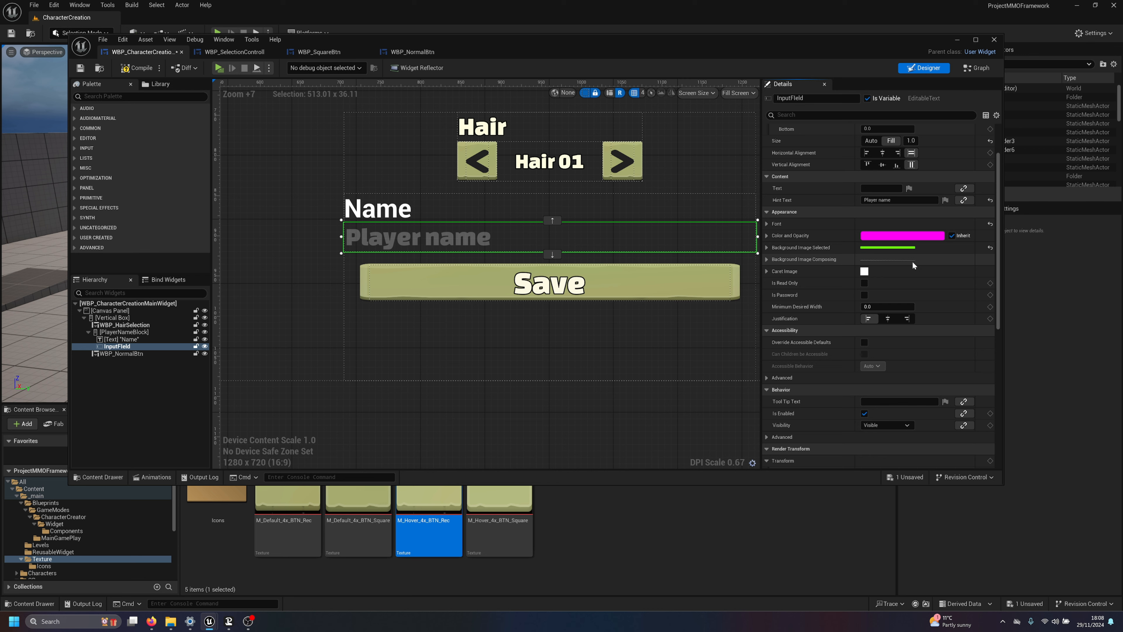
# Step: Try the M_Hover_4x_BTN_Rec texture as the InputField's Background Image Selected and save the widget
pyautogui.click(766, 247)
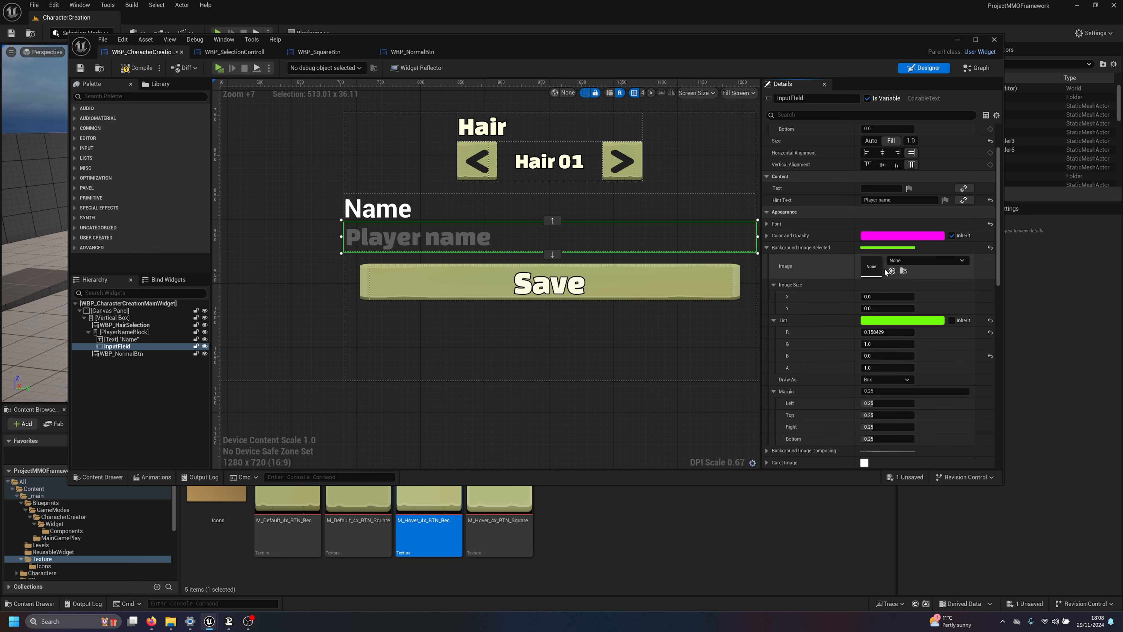
pyautogui.moveTo(427, 524); pyautogui.dragTo(871, 265)
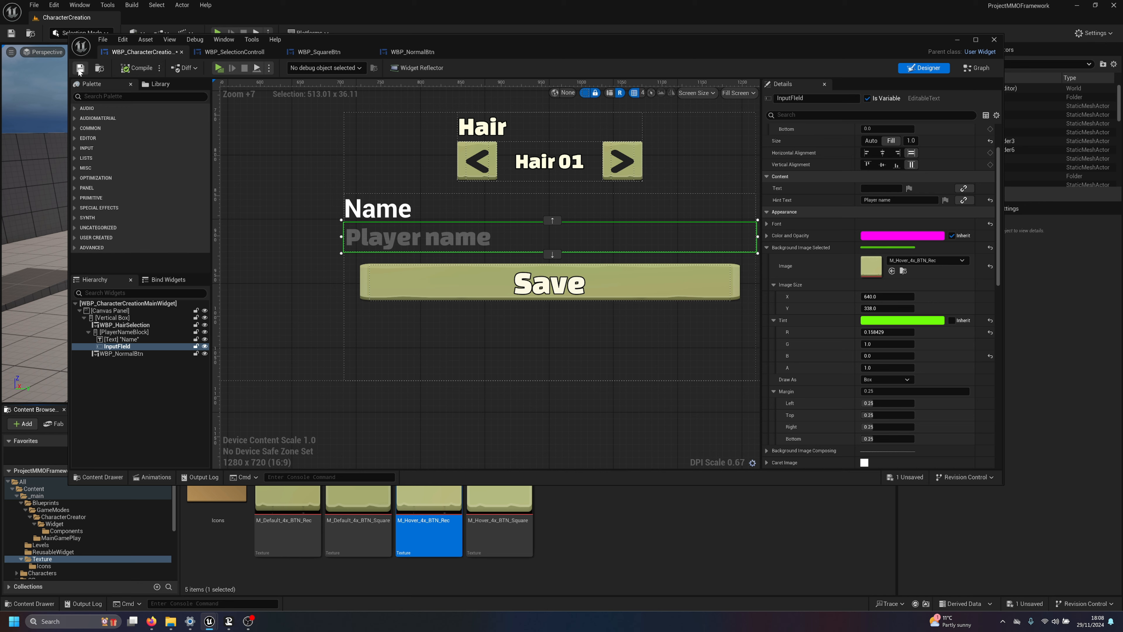
pyautogui.click(80, 69)
# Step: Run the game preview, enter "sdsadasdasd" as the player name to test the field, and exit the preview
pyautogui.click(218, 68)
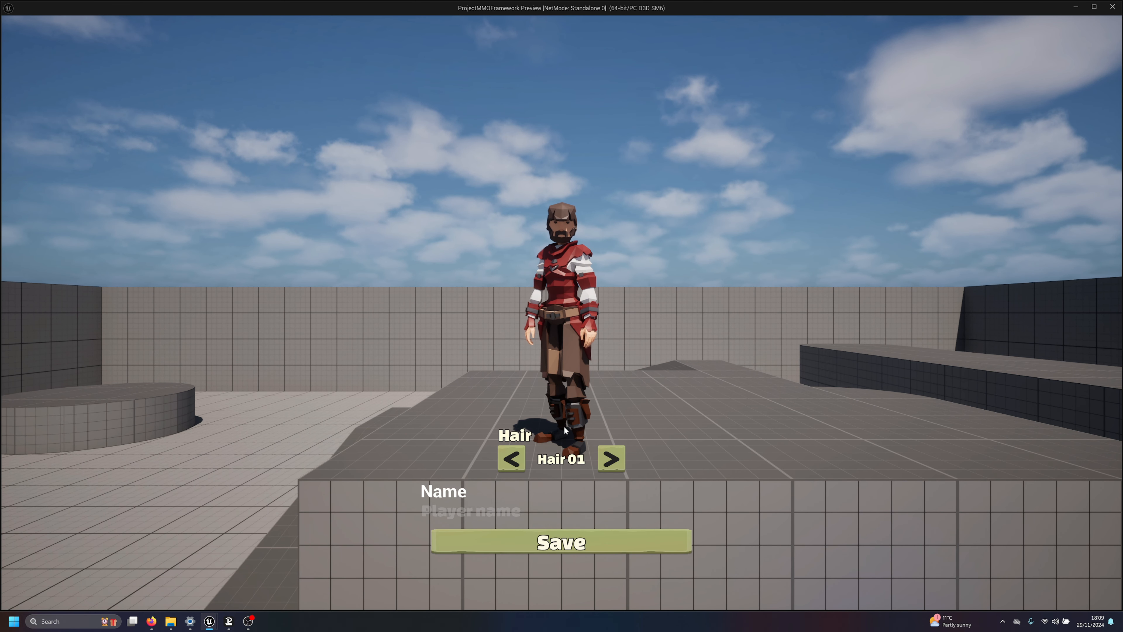
pyautogui.write('sdsadasdasd')
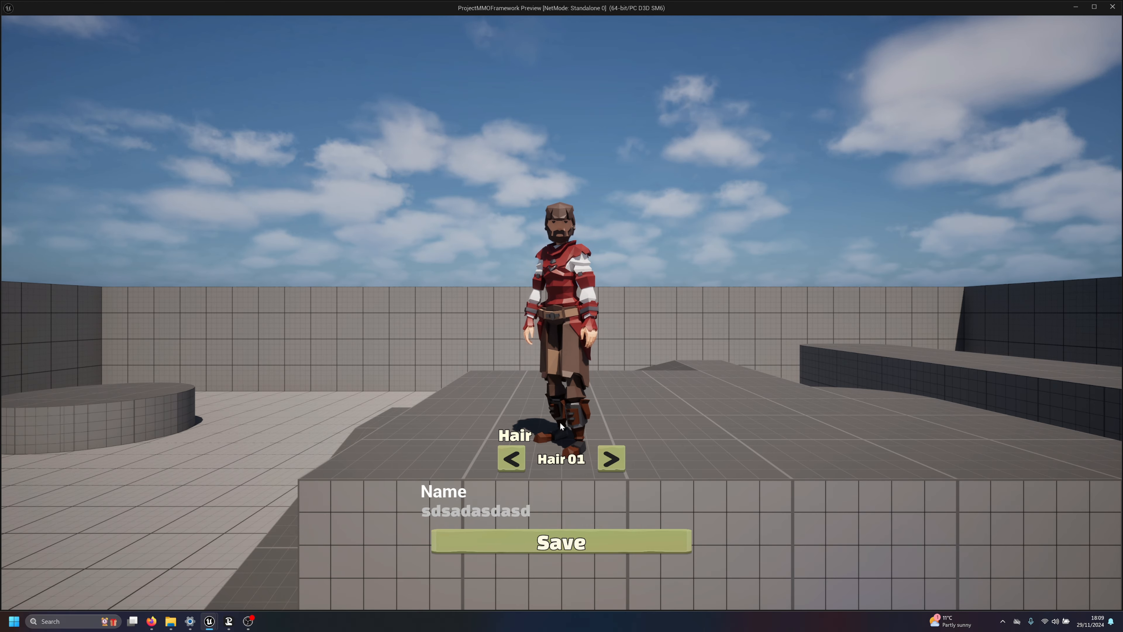
pyautogui.press('Escape')
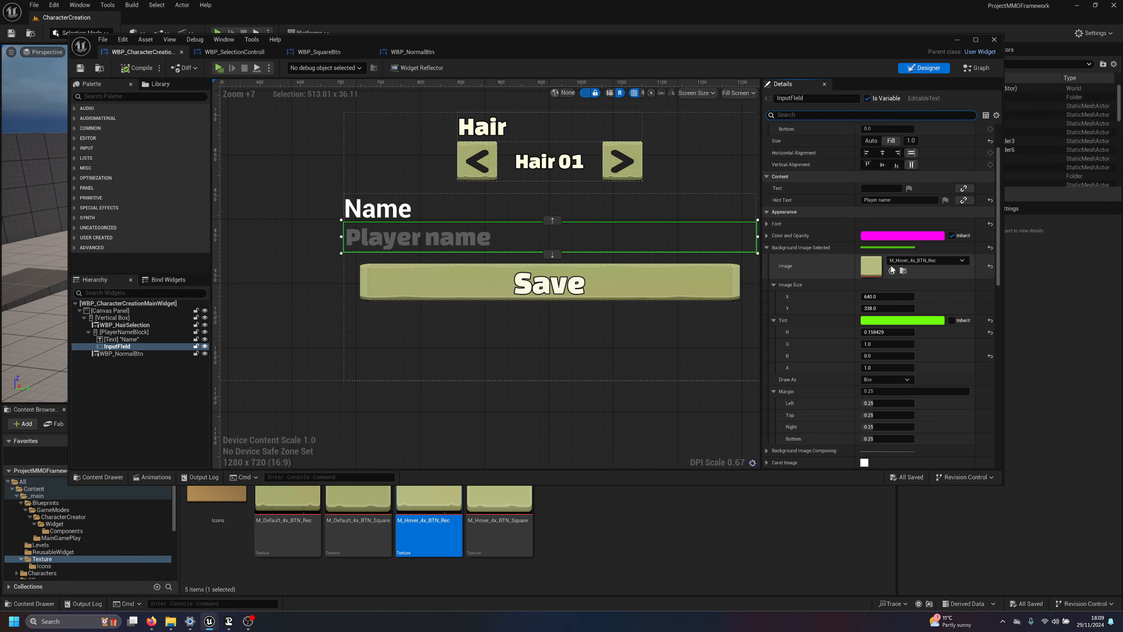
# Step: Clear the InputField's selected background image and filter the properties by "bac"
pyautogui.click(928, 260)
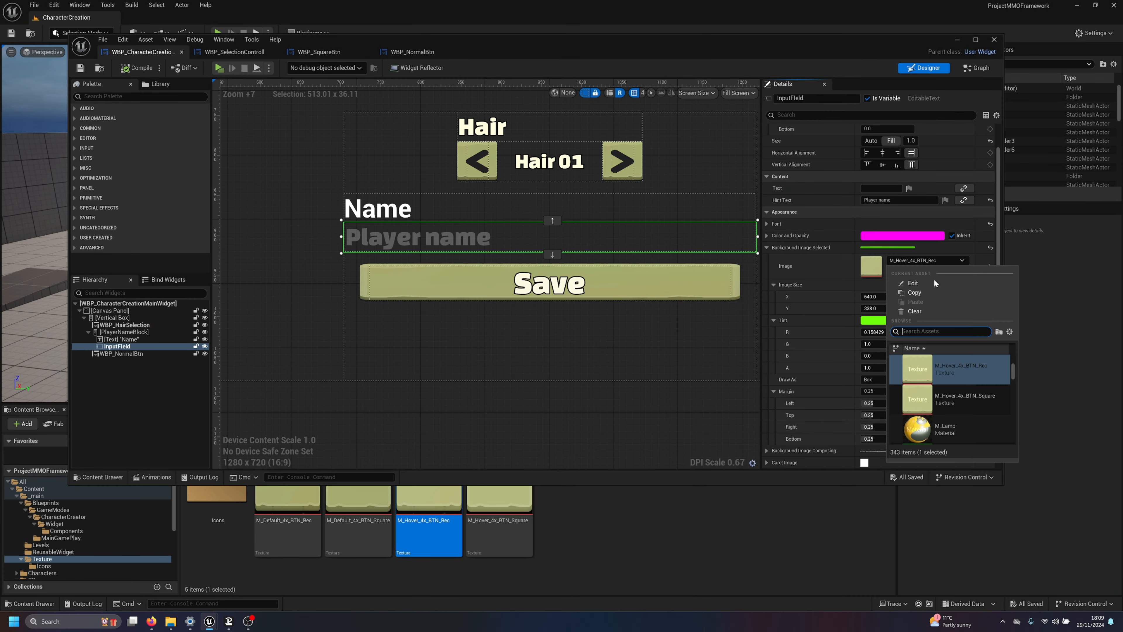
pyautogui.click(911, 312)
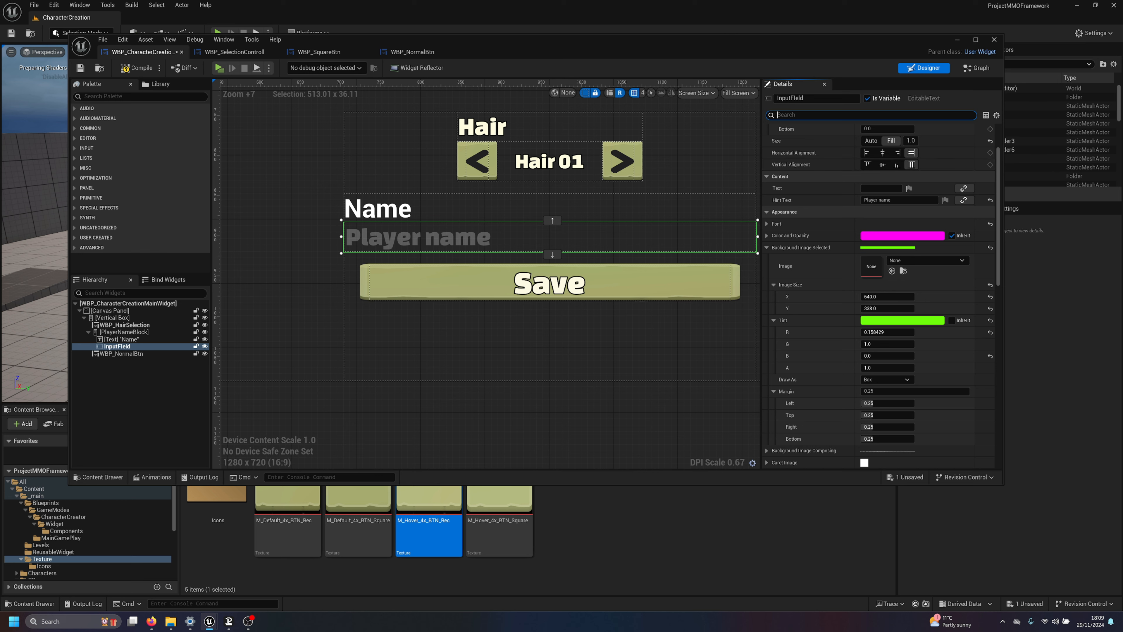
pyautogui.write('bac')
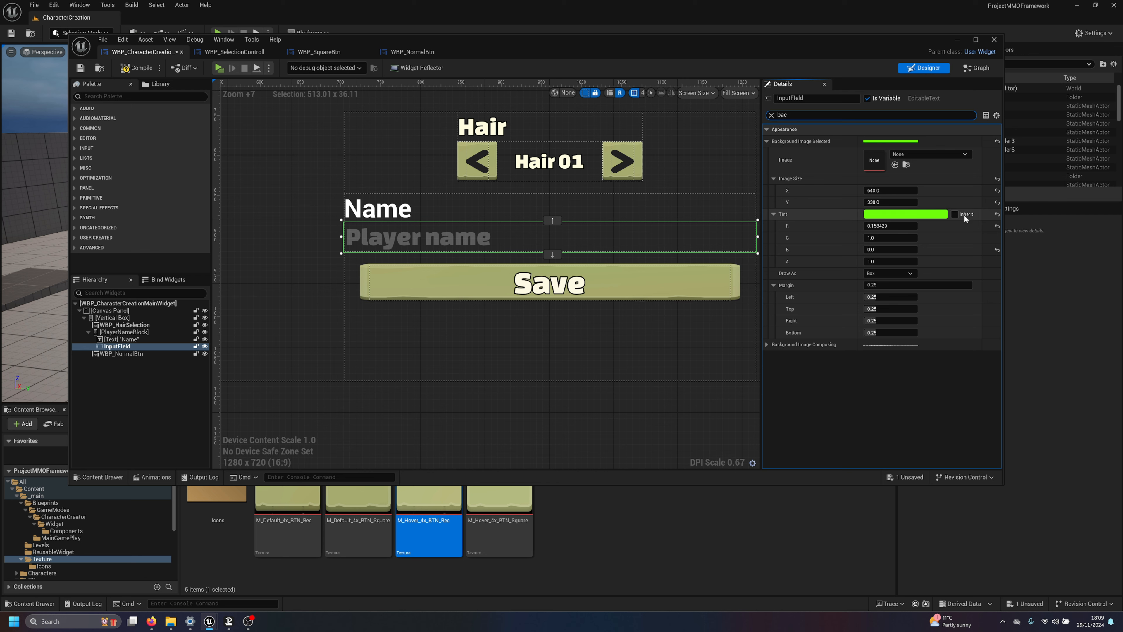
# Step: Try None and Box as the selected background's Draw As mode, and settle on Border
pyautogui.click(880, 273)
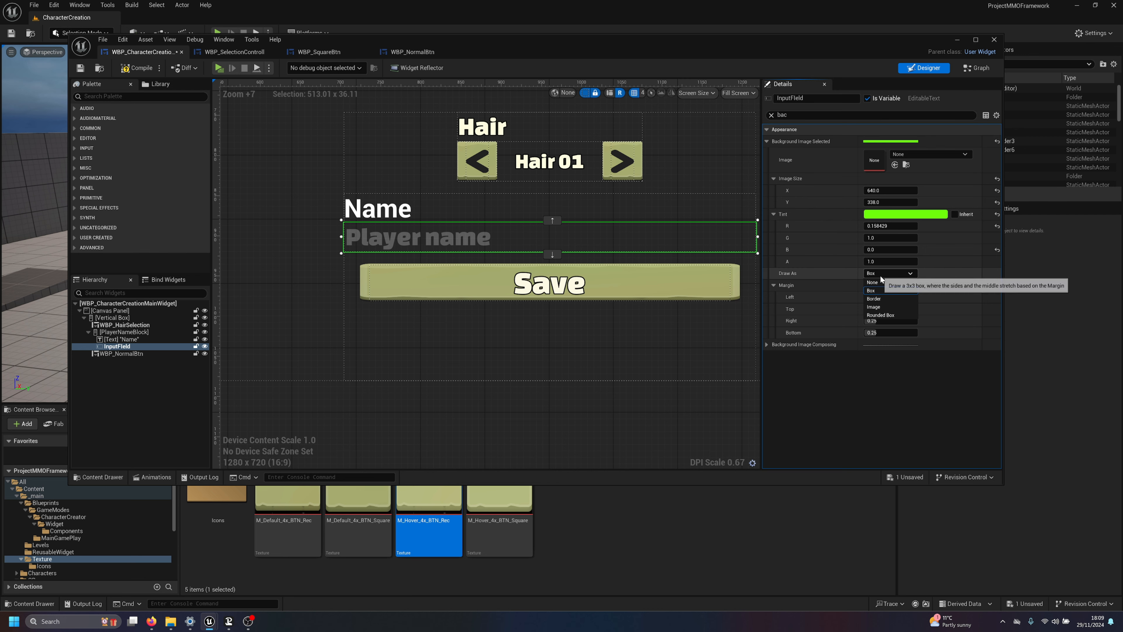
pyautogui.click(879, 283)
pyautogui.click(879, 274)
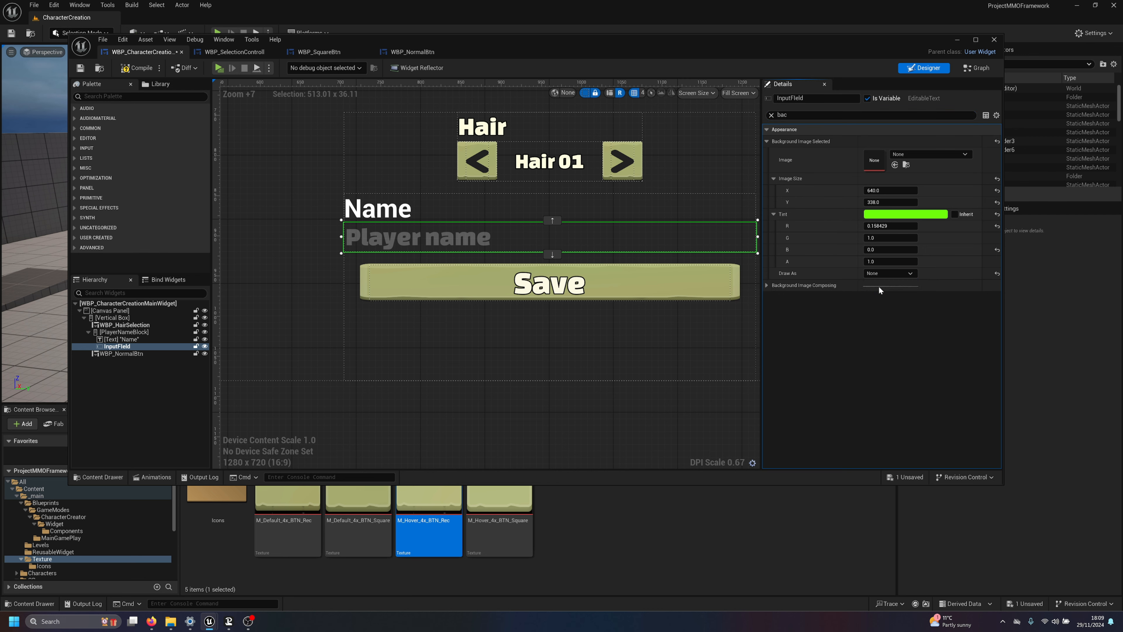
pyautogui.click(873, 290)
pyautogui.click(881, 273)
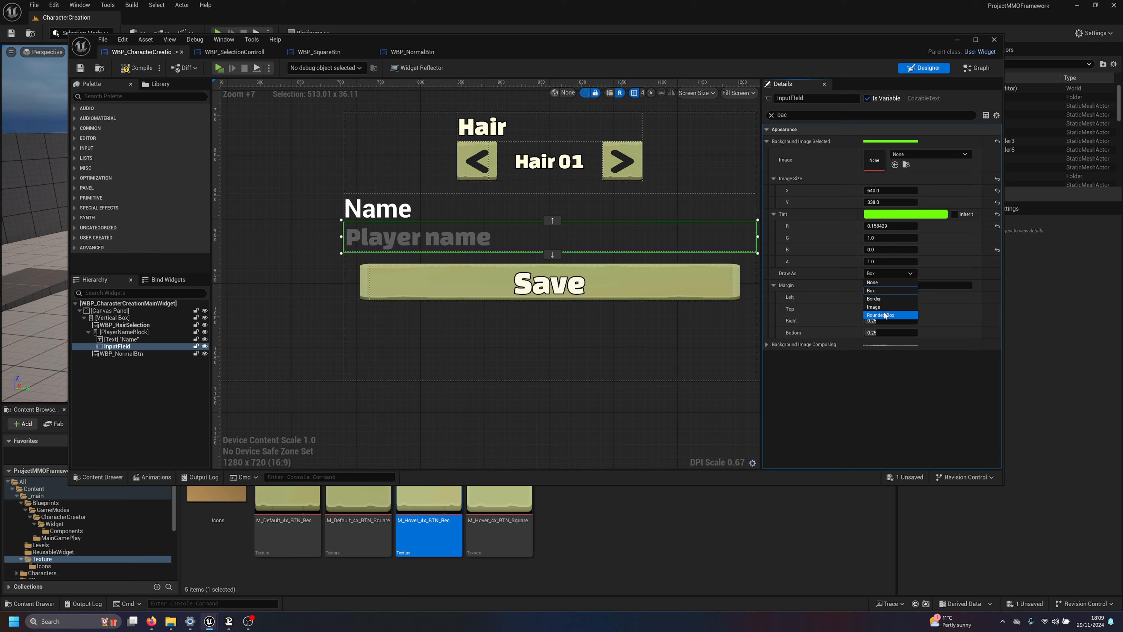
pyautogui.click(880, 298)
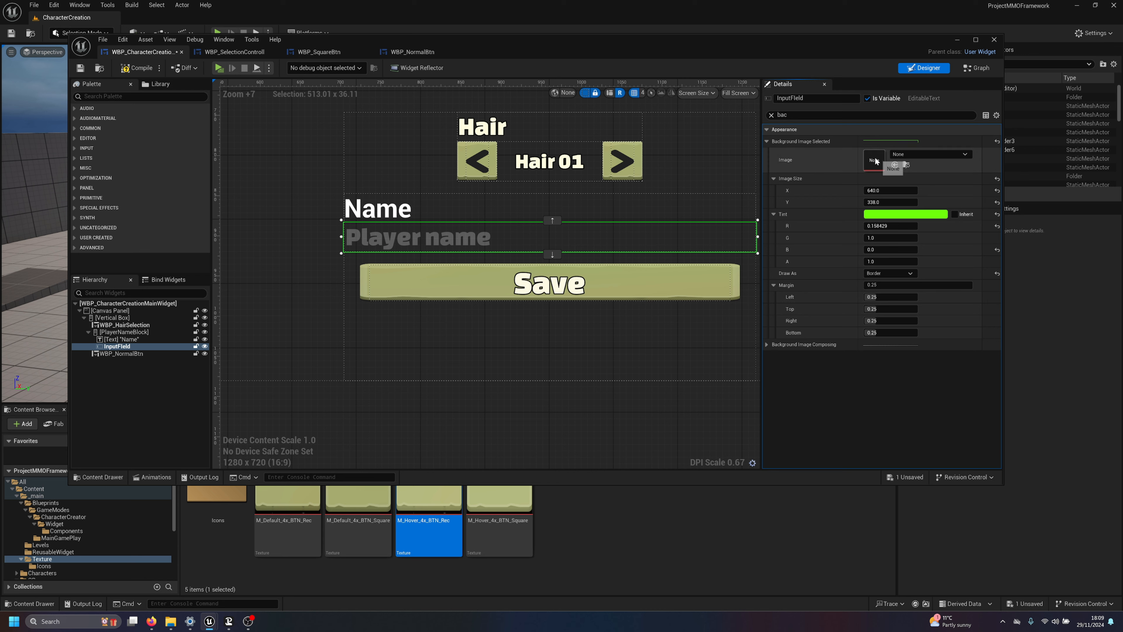
# Step: Assign the M_Hover_4x_BTN_Rec texture to the InputField's bordered Background Image Selected and save the widget
pyautogui.moveTo(443, 497); pyautogui.dragTo(863, 155)
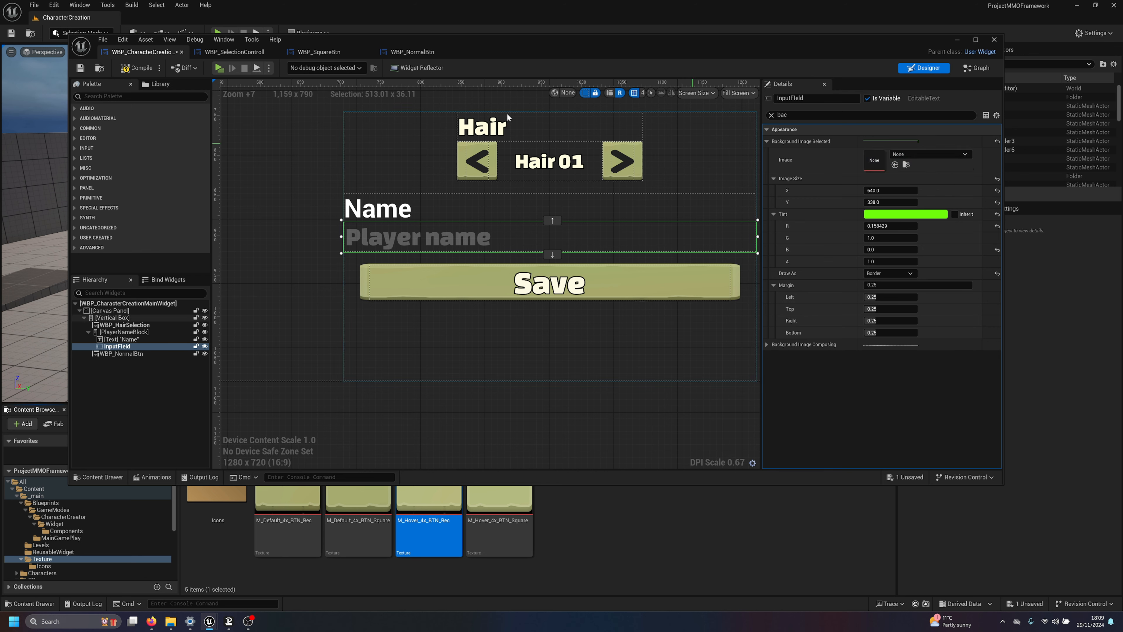
pyautogui.moveTo(431, 522); pyautogui.dragTo(875, 154)
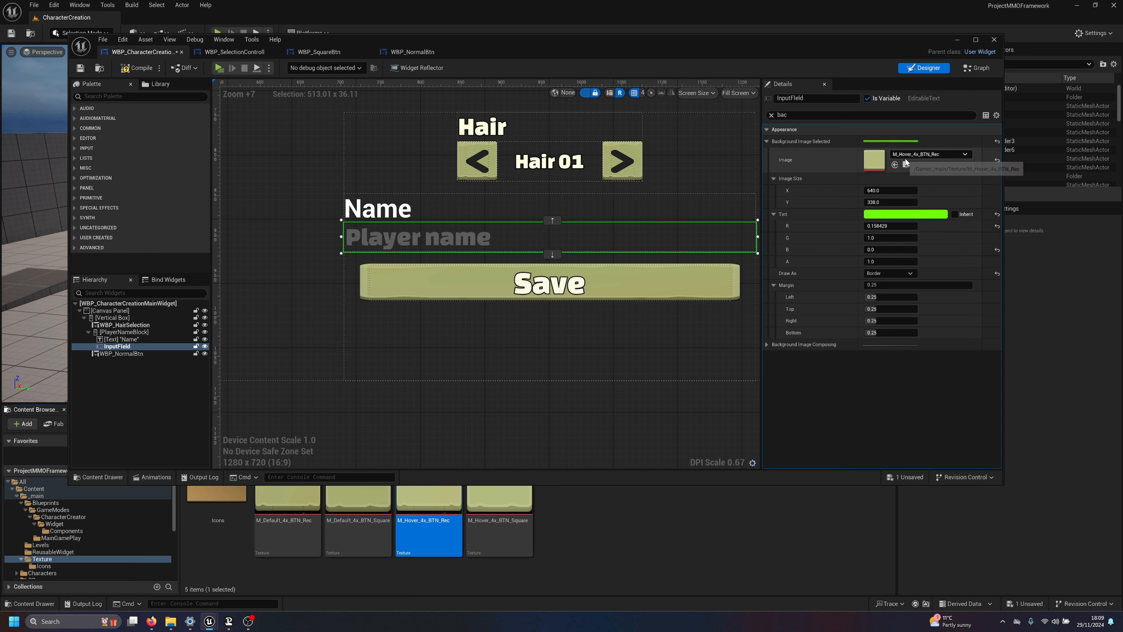
pyautogui.click(80, 68)
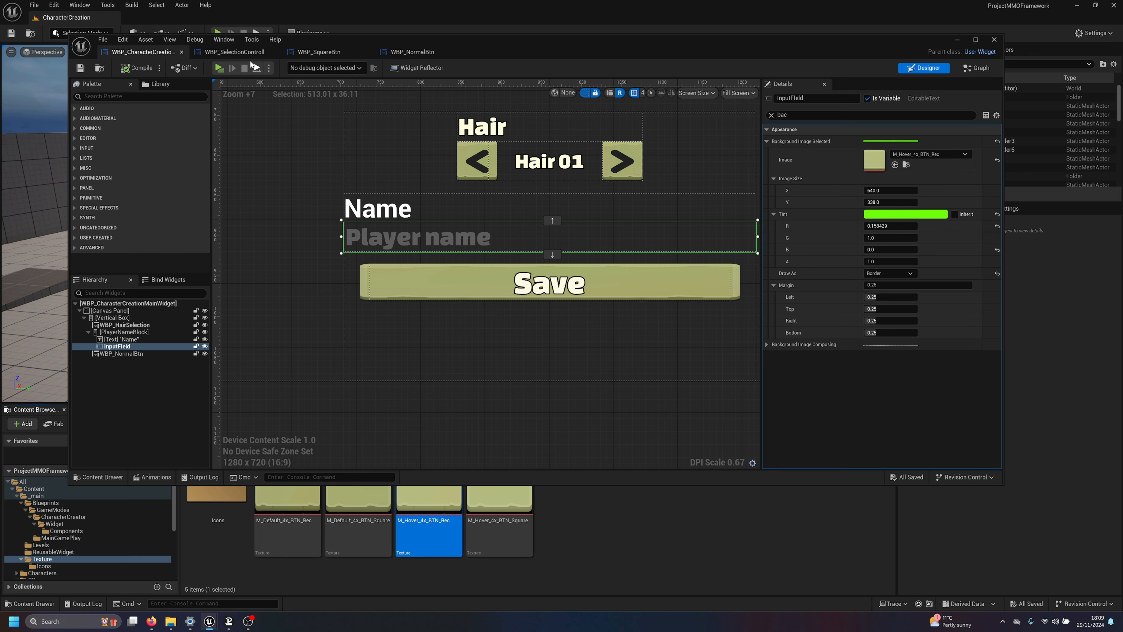
# Step: Test the bordered name field in the game preview with the text "asdasd", and exit the preview
pyautogui.click(218, 69)
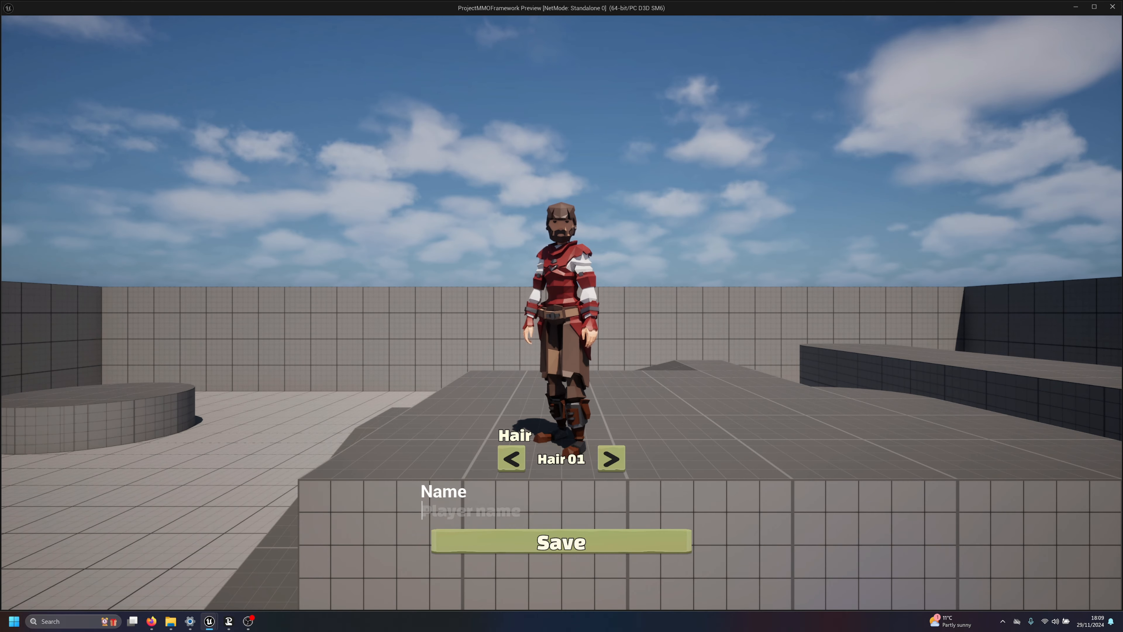
pyautogui.write('asdasd')
pyautogui.press('Escape')
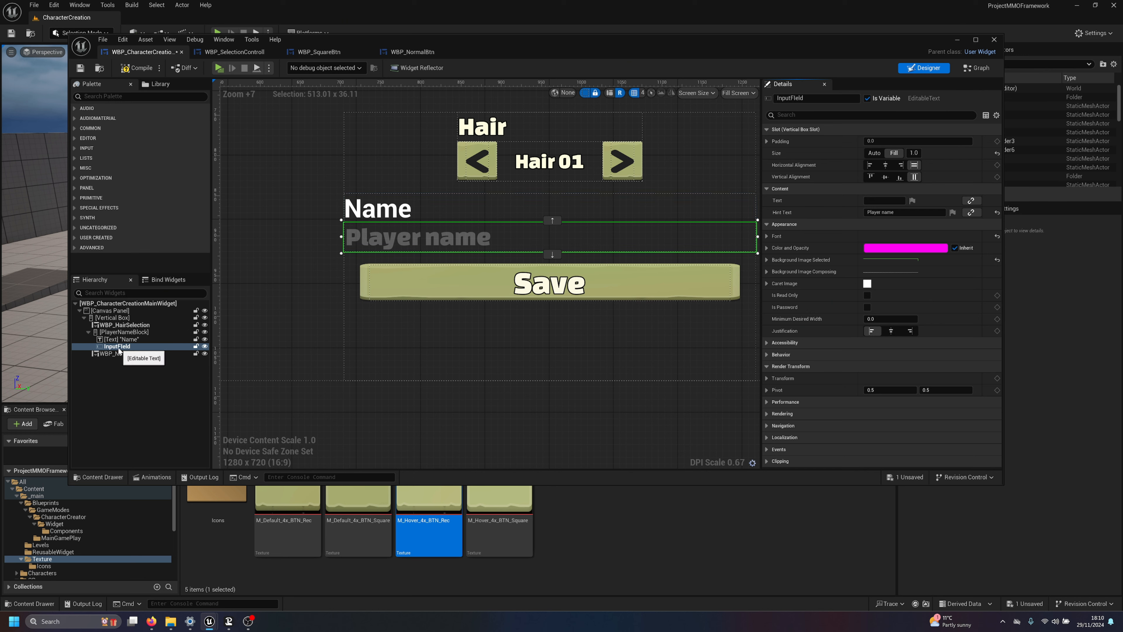
# Step: Wrap the InputField with a Border widget and save the character creation widget
pyautogui.rightClick(117, 348)
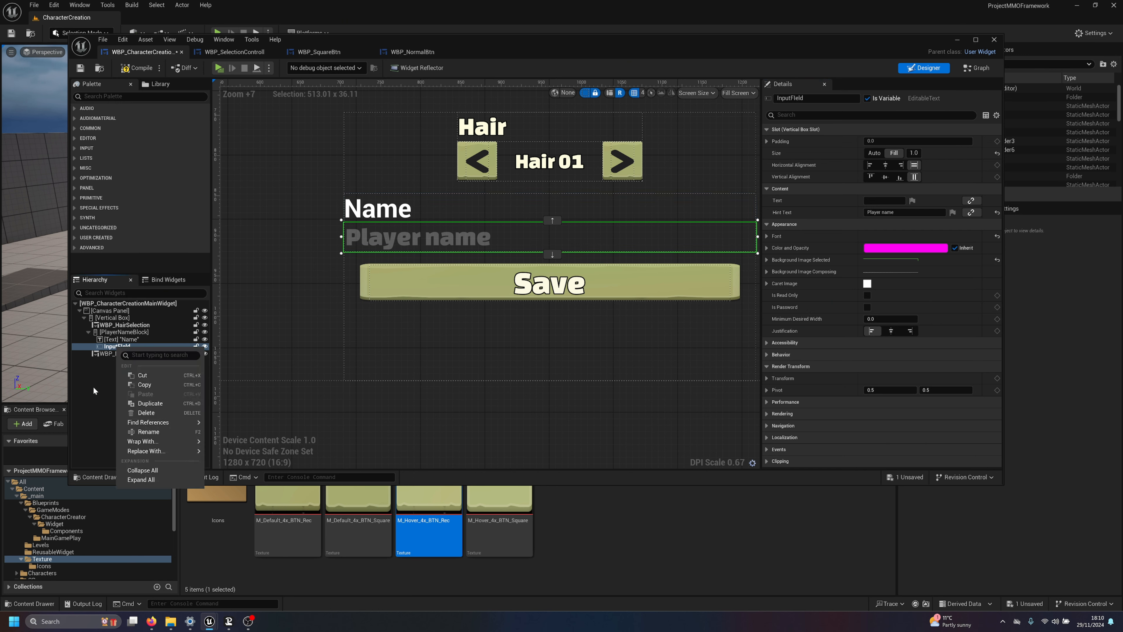
pyautogui.moveTo(177, 441)
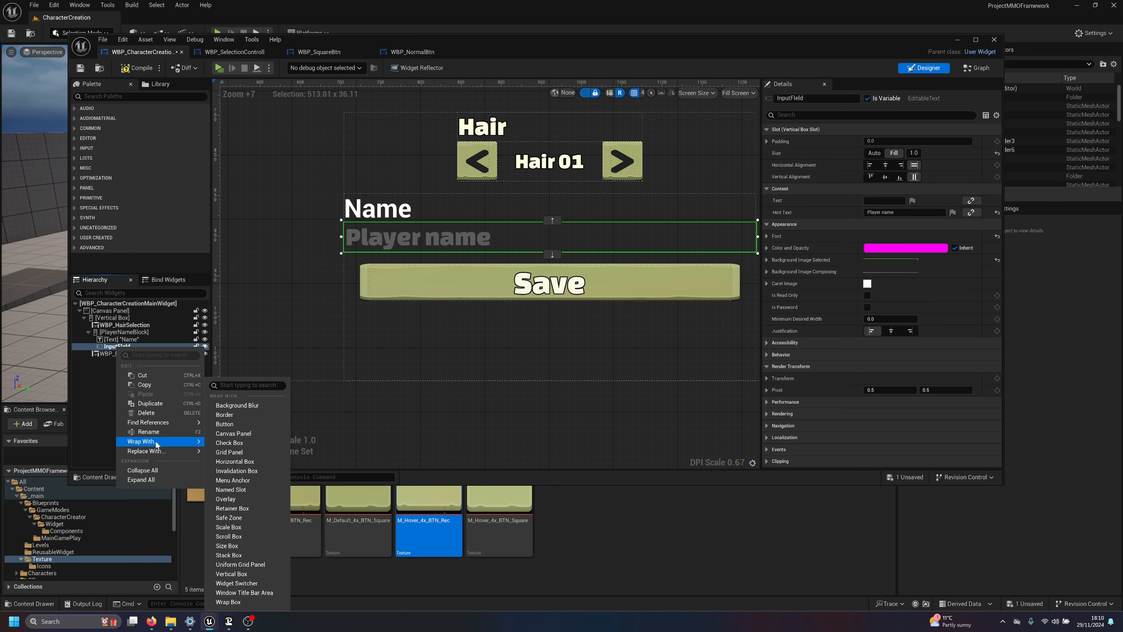
pyautogui.click(243, 415)
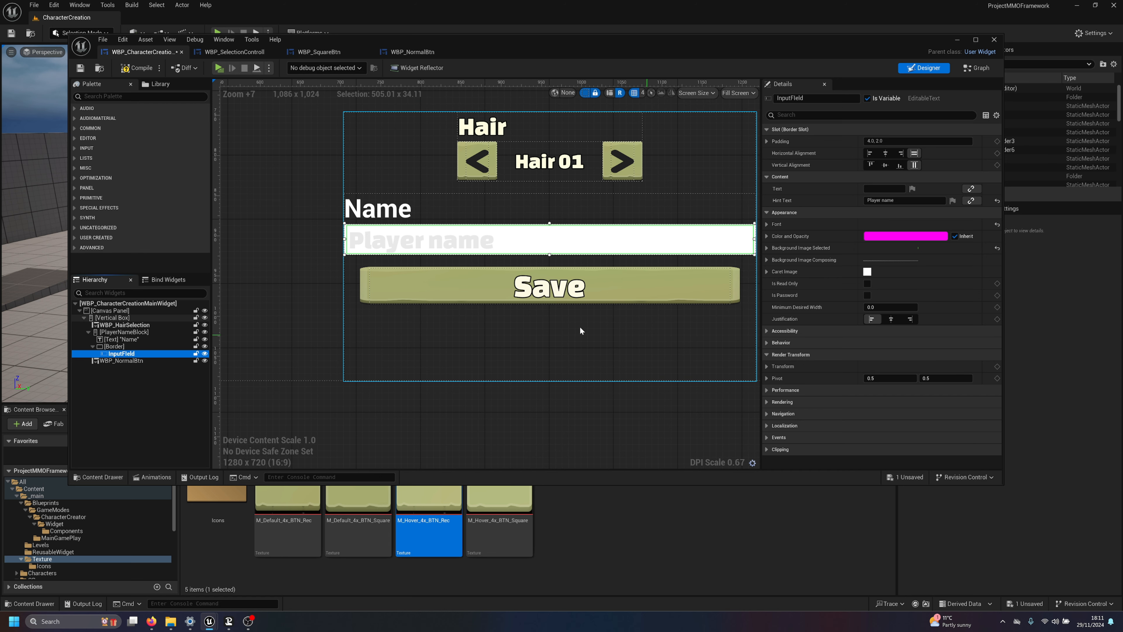
pyautogui.moveTo(565, 330); pyautogui.dragTo(524, 335, button='right')
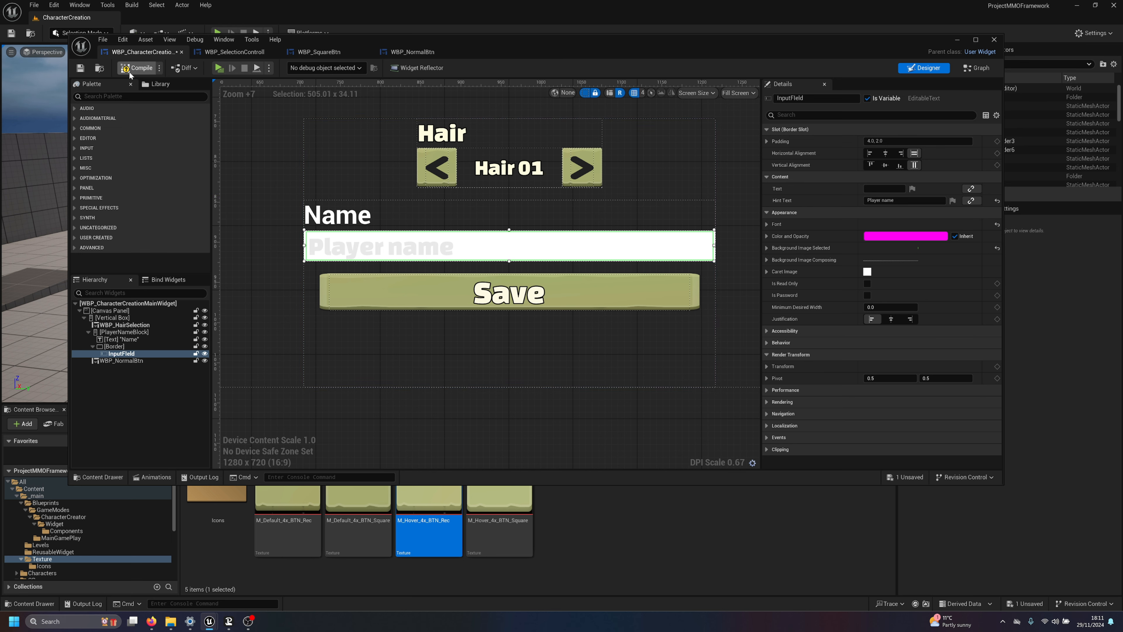
pyautogui.click(81, 70)
# Step: Switch to File Explorer and find the window showing the asset pack's Level > Button folder
pyautogui.moveTo(171, 622)
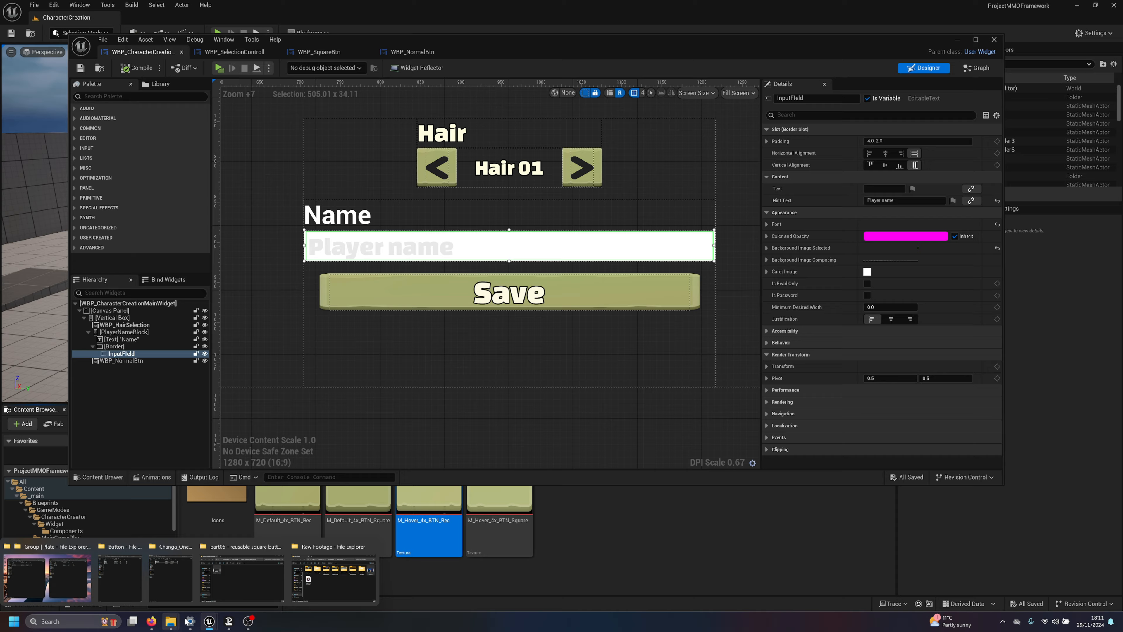
pyautogui.click(354, 591)
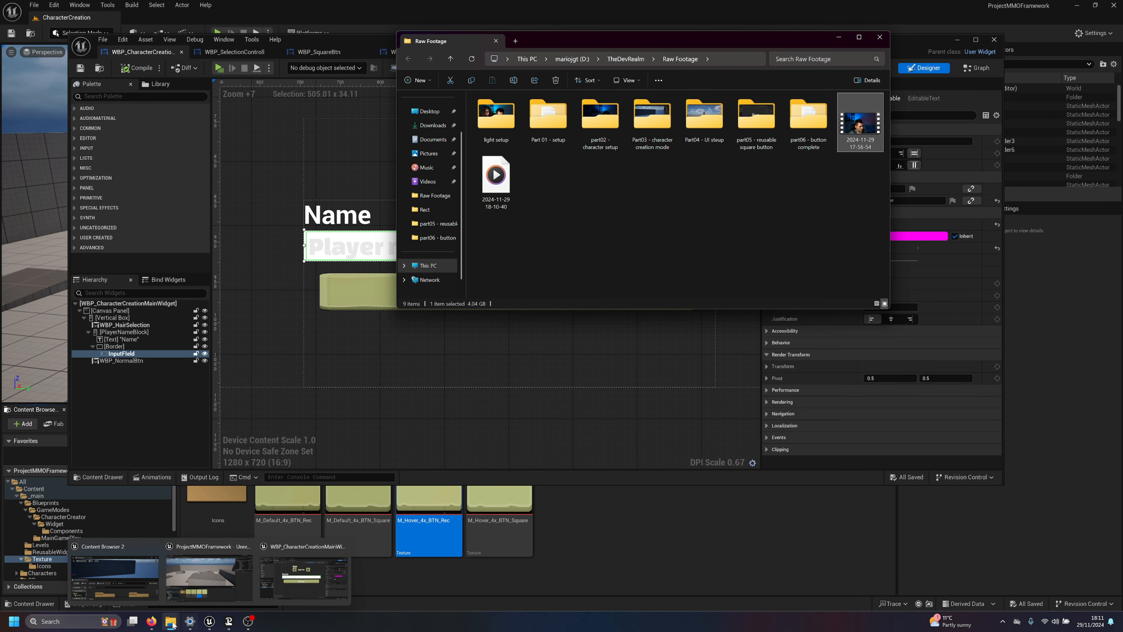
pyautogui.moveTo(173, 624)
pyautogui.click(183, 587)
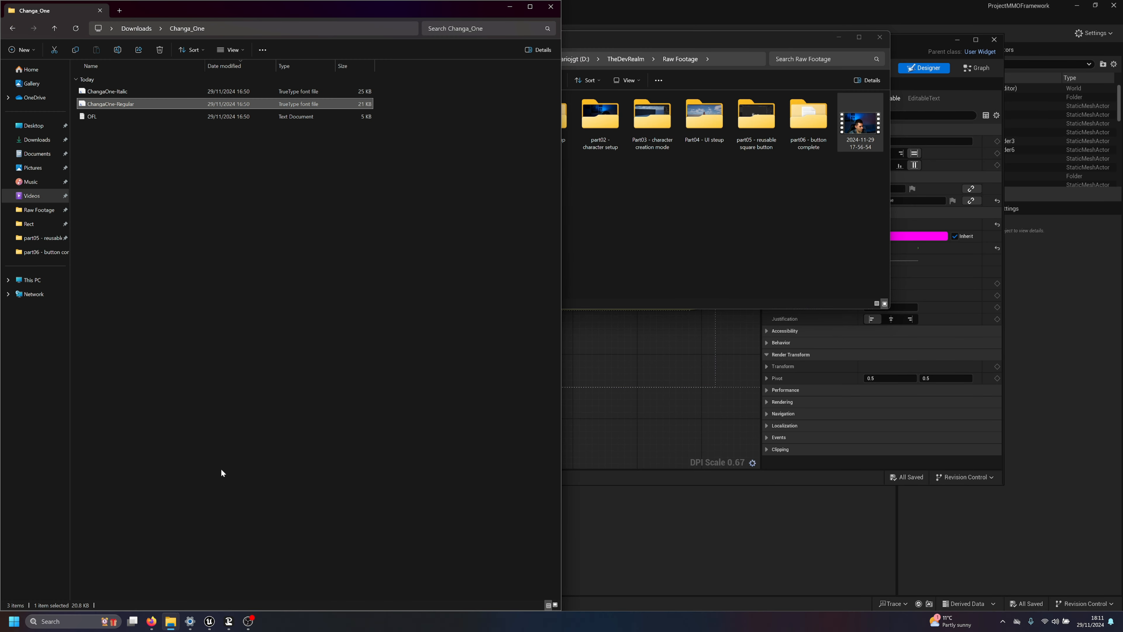
pyautogui.click(213, 591)
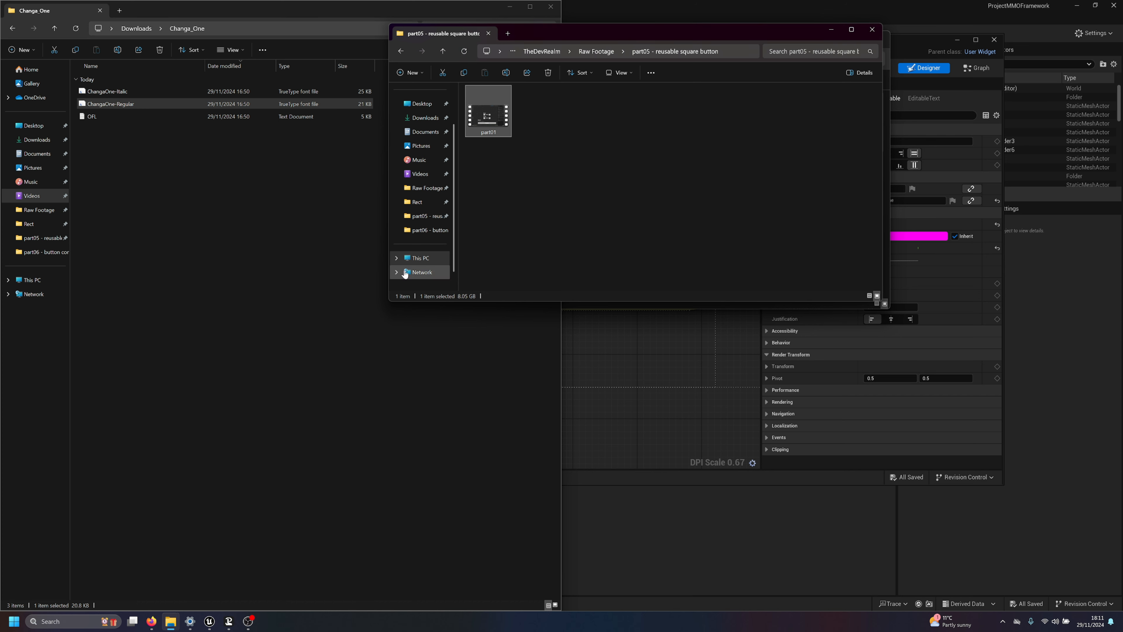
pyautogui.click(47, 575)
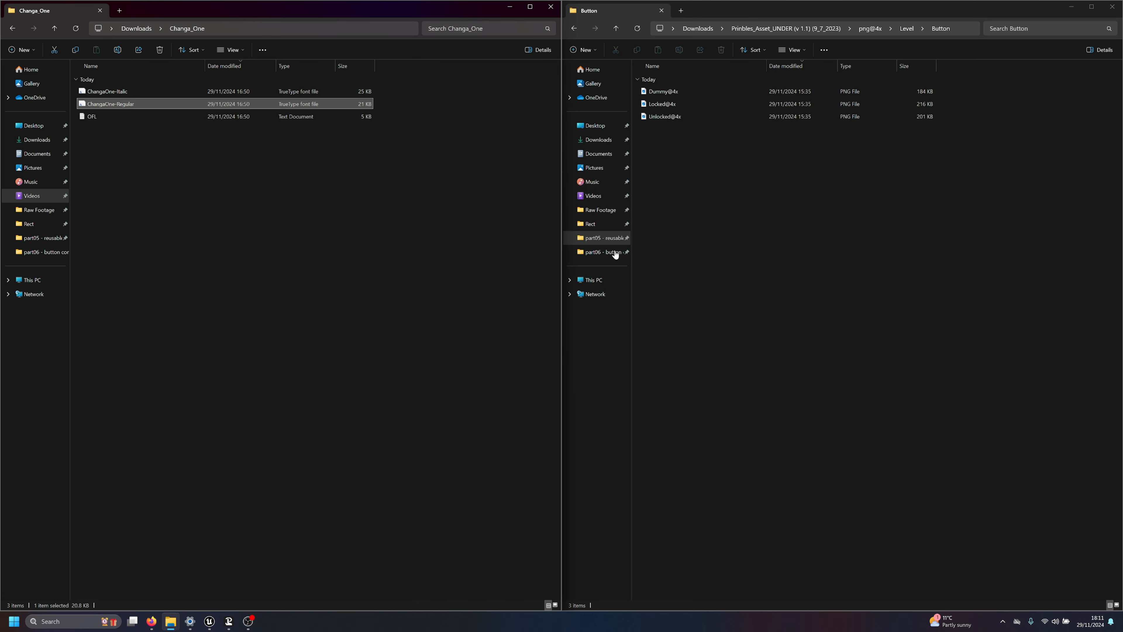
pyautogui.click(1117, 605)
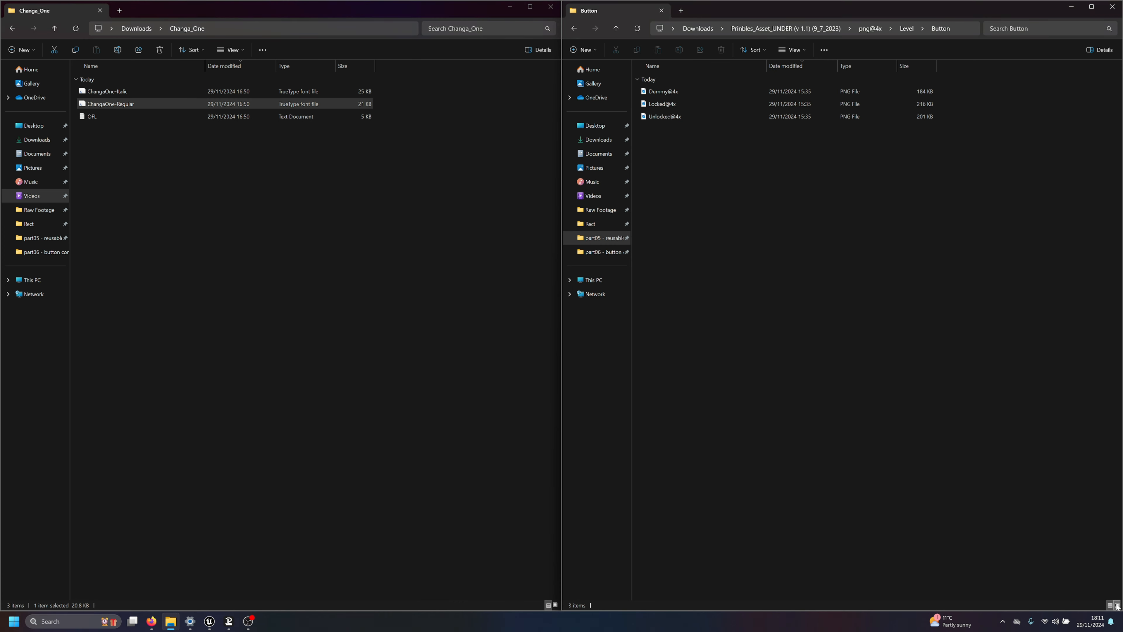
# Step: Check the asset pack's Level subfolders and go to the png@4x > Load > Magazine folder
pyautogui.hotkey('alt', 'Left')
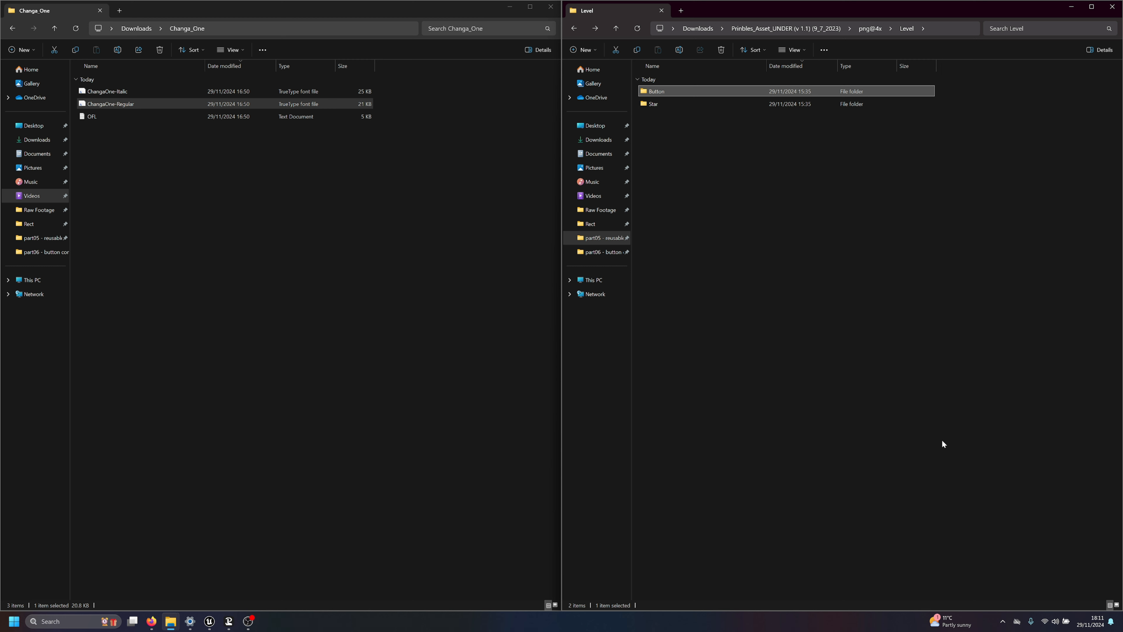
pyautogui.press('Down')
pyautogui.press('Return')
pyautogui.hotkey('alt', 'Left')
pyautogui.hotkey('alt', 'Left')
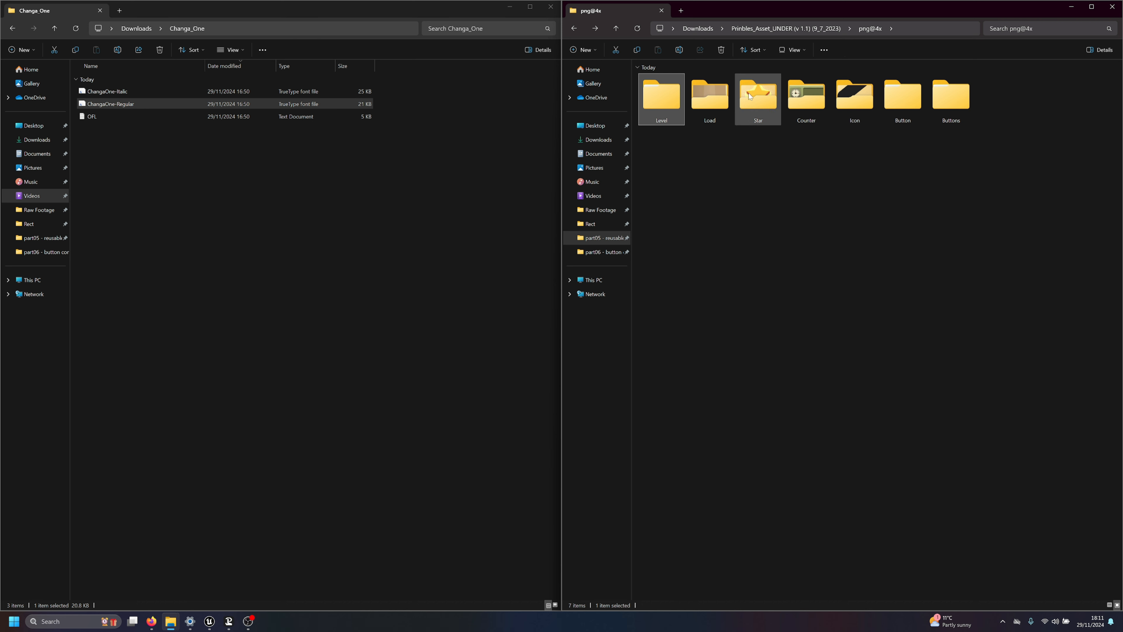
pyautogui.doubleClick(710, 95)
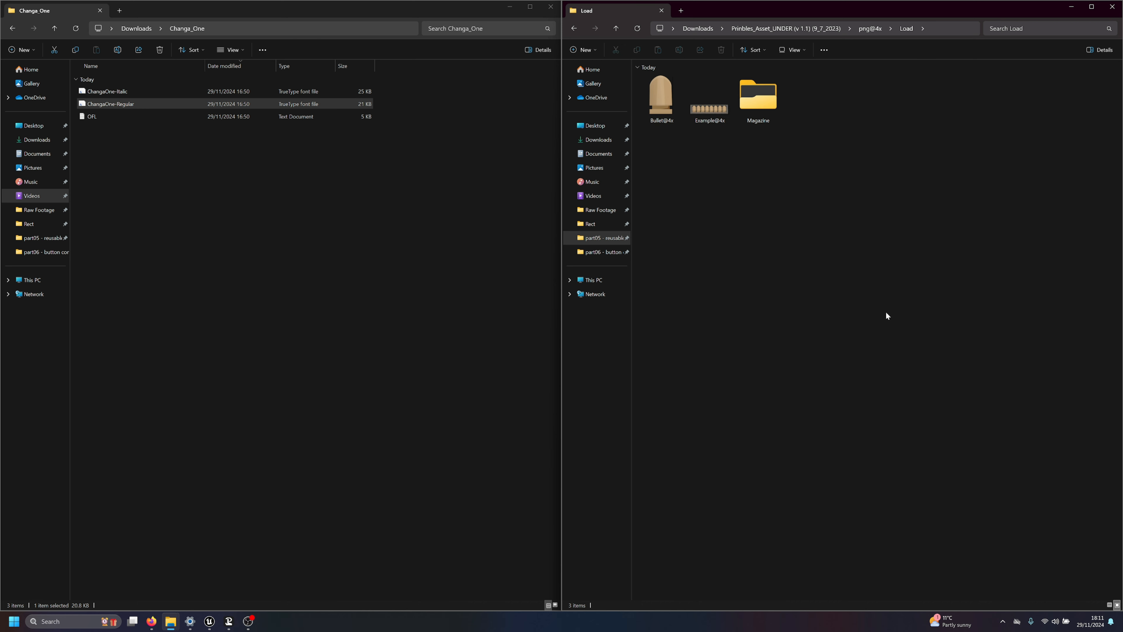
pyautogui.doubleClick(762, 99)
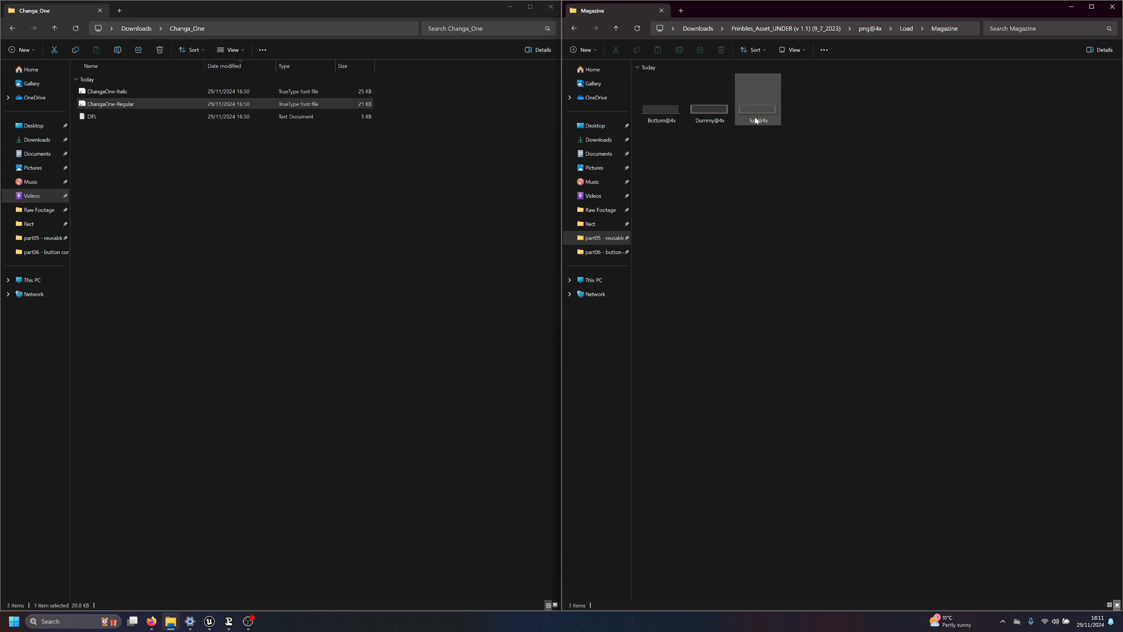
# Step: Preview the Bottom@4x, Top@4x and Dummy@4x images as candidates for the input background
pyautogui.doubleClick(665, 110)
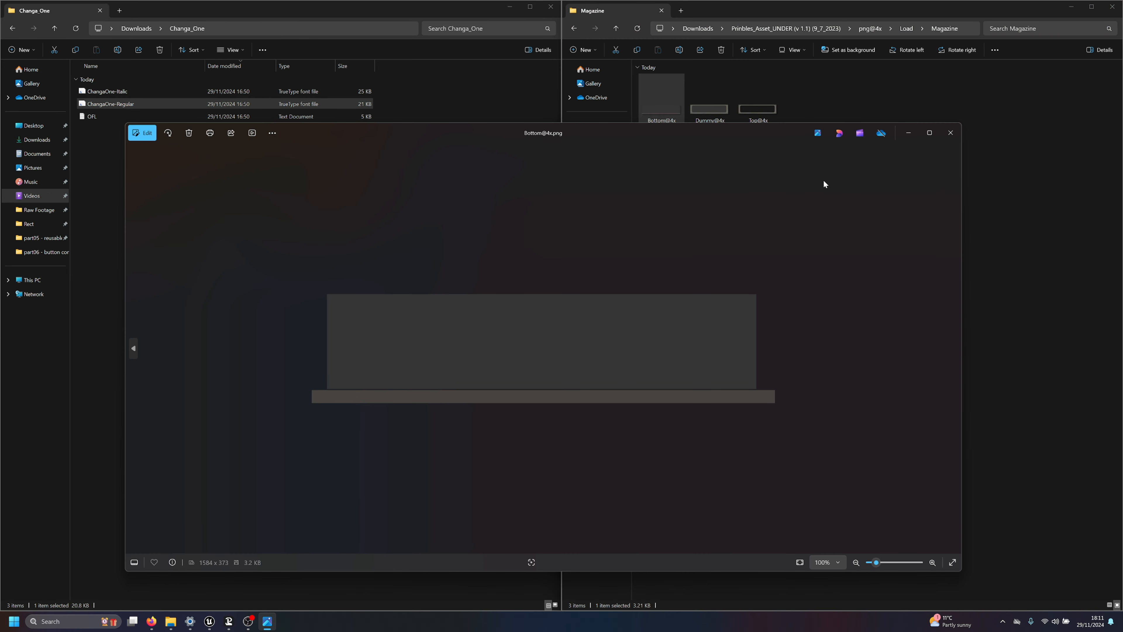
pyautogui.click(948, 134)
pyautogui.doubleClick(764, 111)
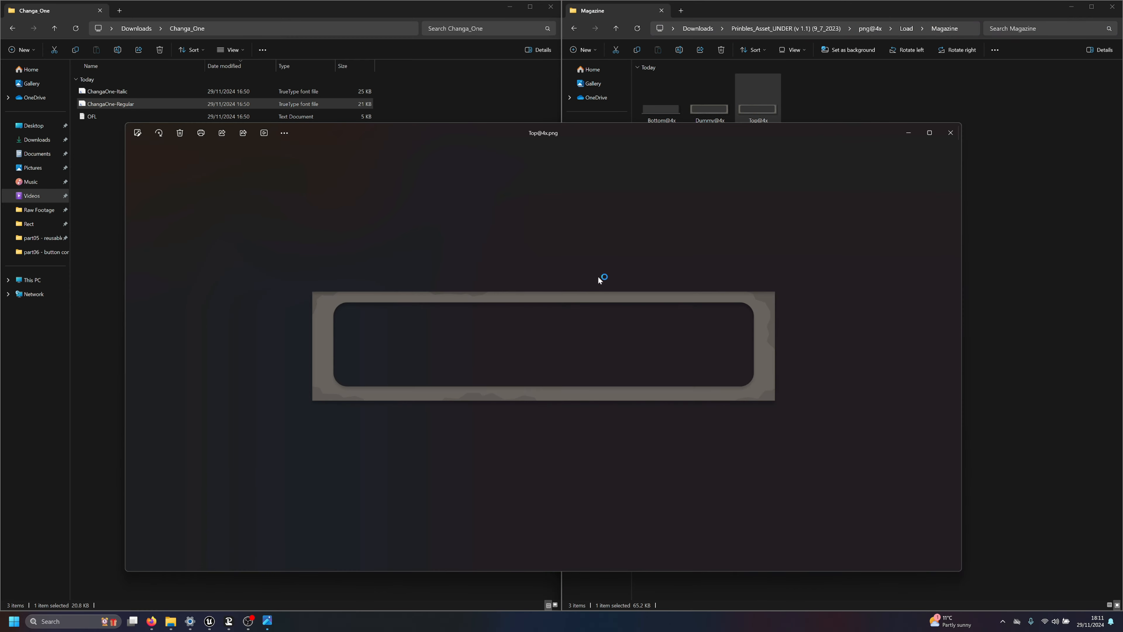
pyautogui.click(958, 135)
pyautogui.doubleClick(709, 109)
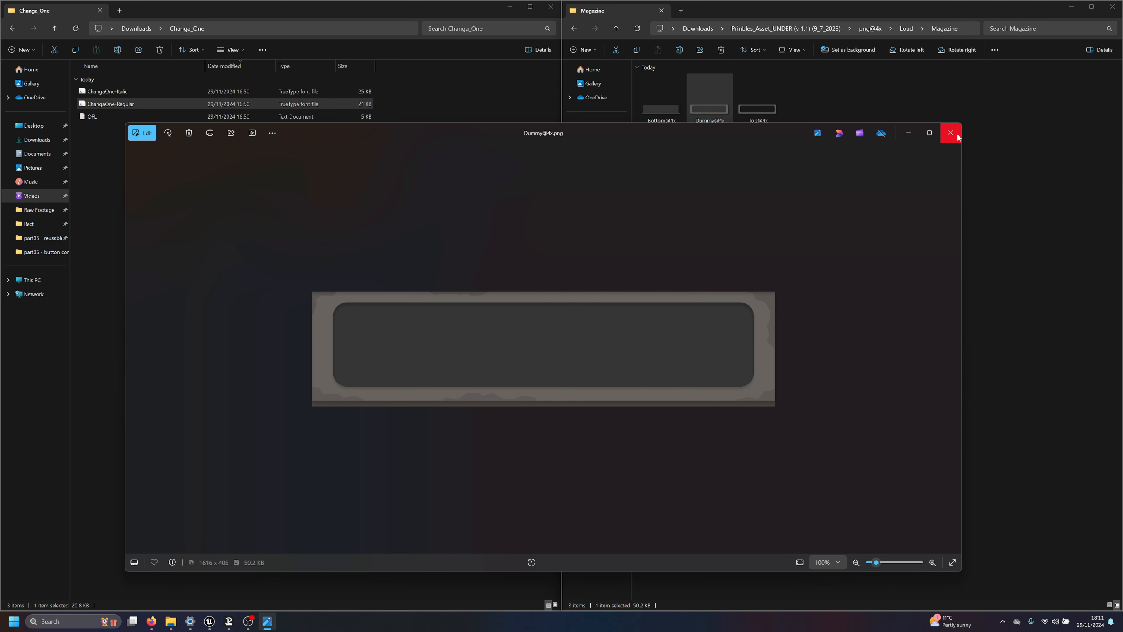
pyautogui.click(950, 133)
# Step: Import the Dummy@4x image from the Magazine folder into the Unreal project's Texture folder
pyautogui.moveTo(209, 621)
pyautogui.click(279, 585)
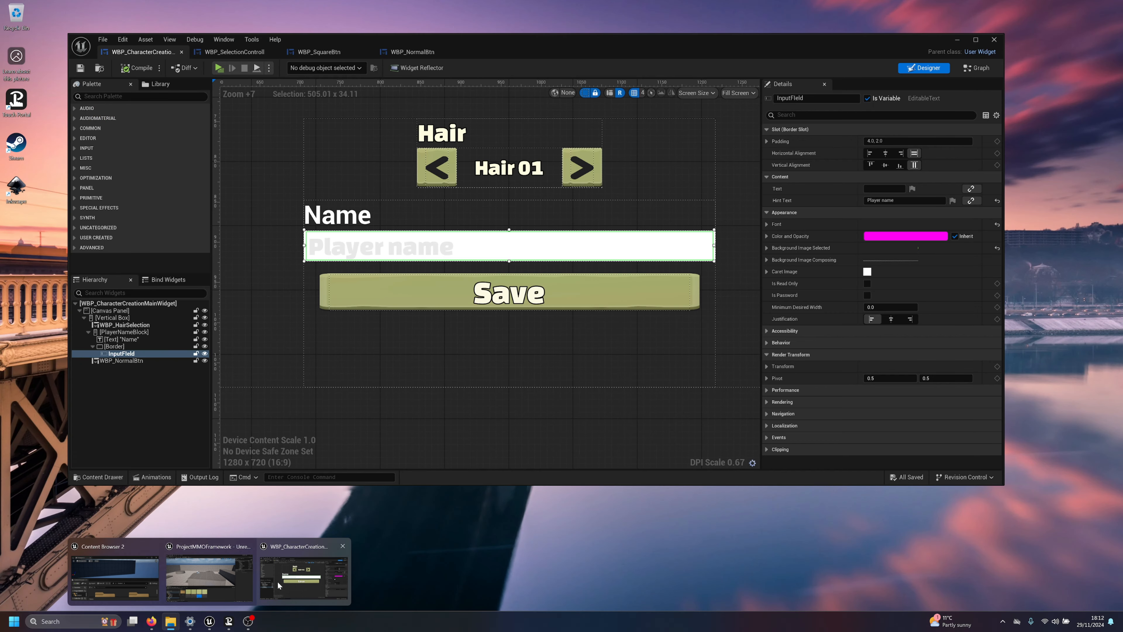
pyautogui.moveTo(487, 46); pyautogui.dragTo(638, 44)
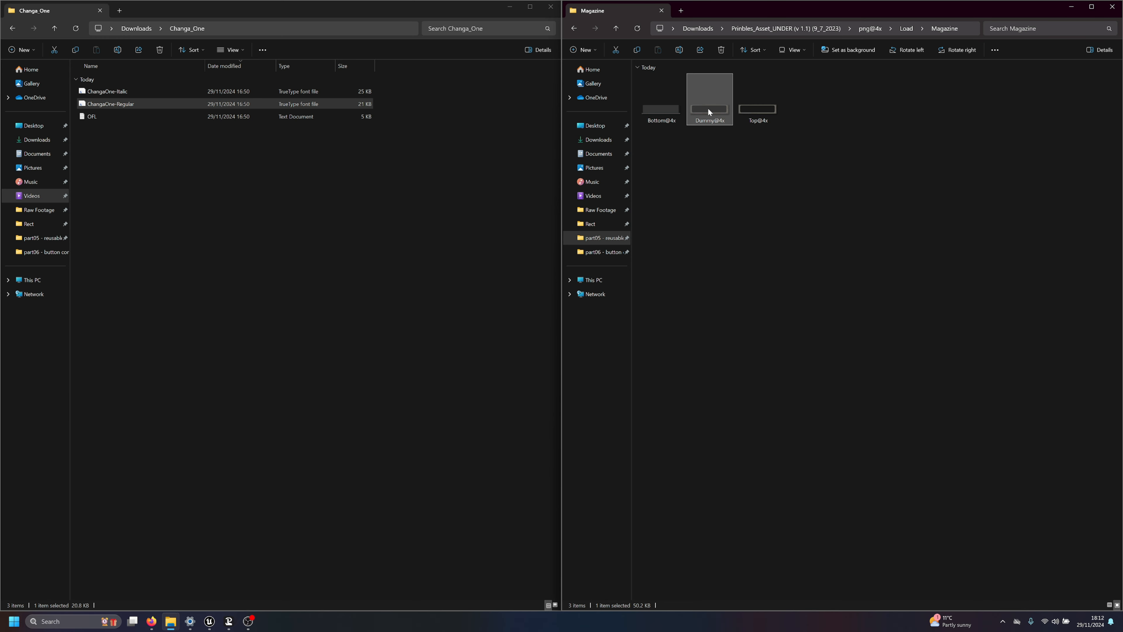
pyautogui.moveTo(714, 111); pyautogui.dragTo(750, 283)
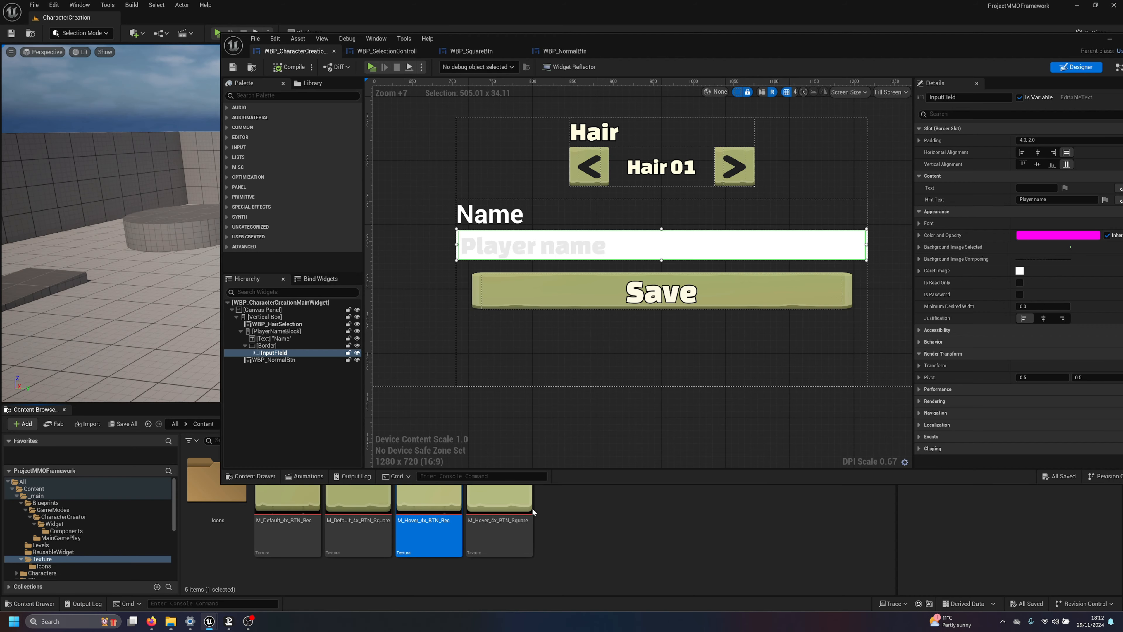
pyautogui.moveTo(596, 515); pyautogui.dragTo(596, 513)
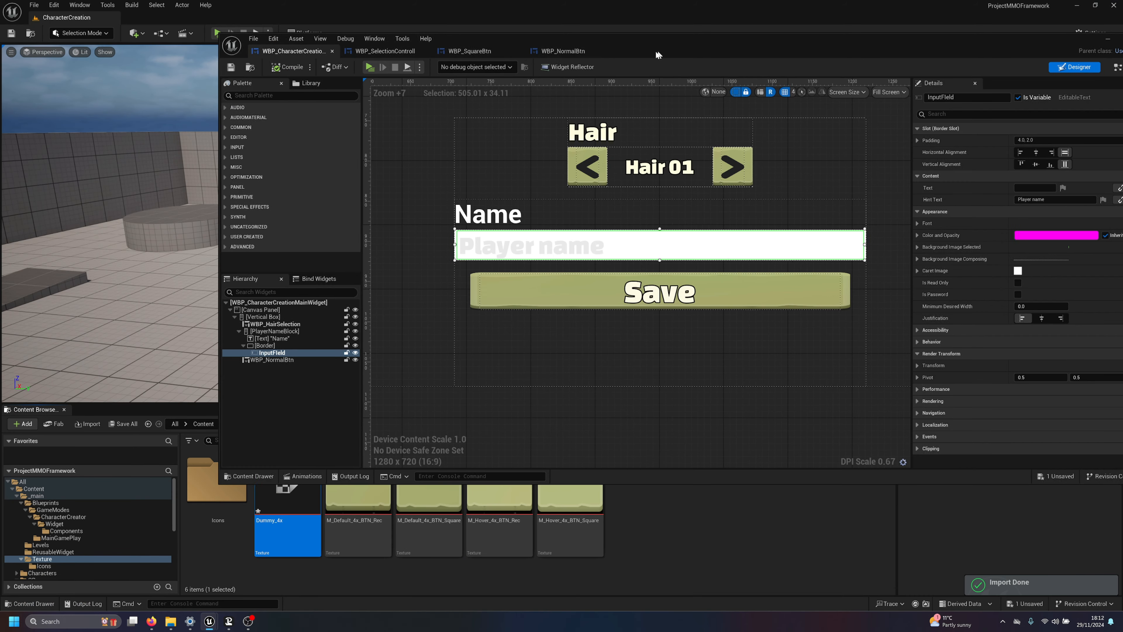
# Step: Rename the imported Dummy_4x texture as M_InputBackground and save it
pyautogui.moveTo(666, 49); pyautogui.dragTo(559, 51)
pyautogui.click(278, 537)
pyautogui.press('F2')
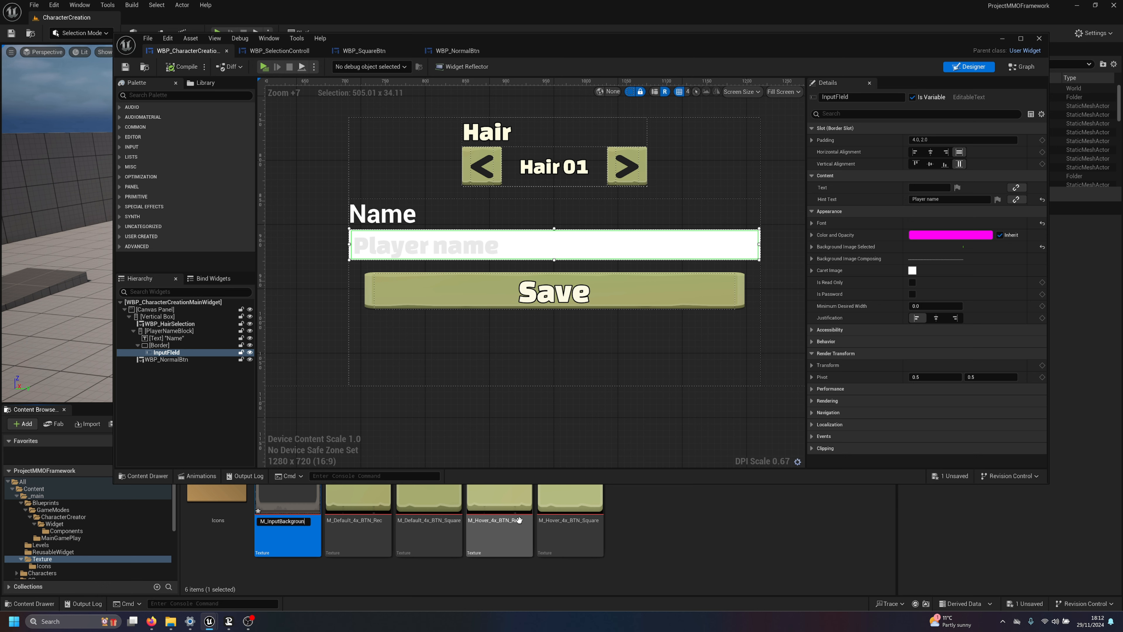
pyautogui.press('Return')
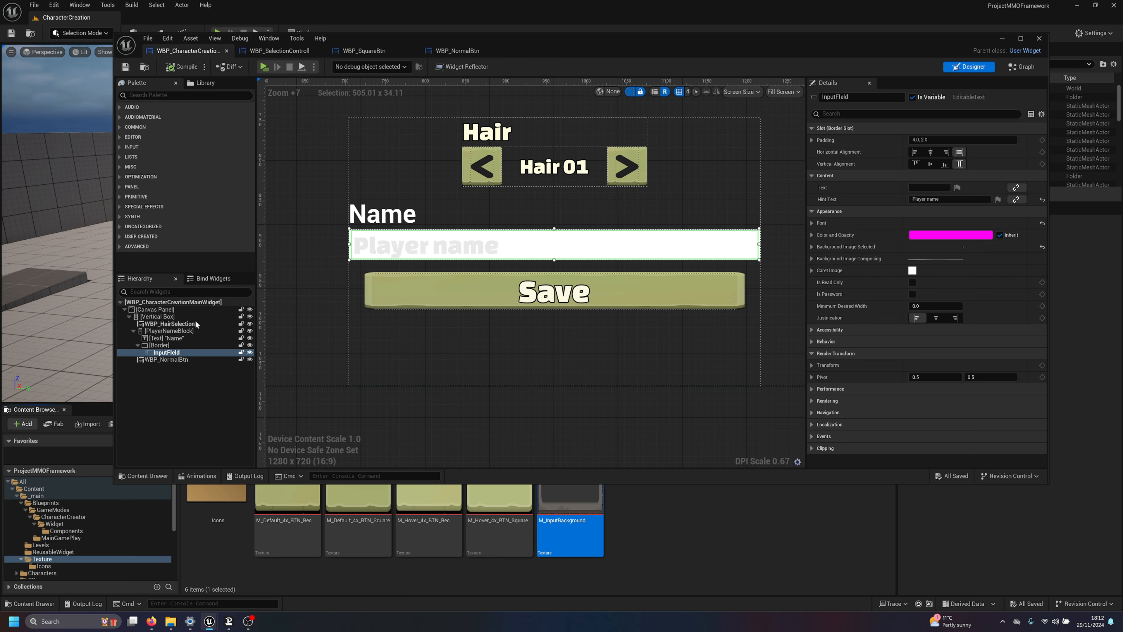
# Step: Assign the M_InputBackground texture as the brush image of the Border around InputField, drawn as Image
pyautogui.click(214, 346)
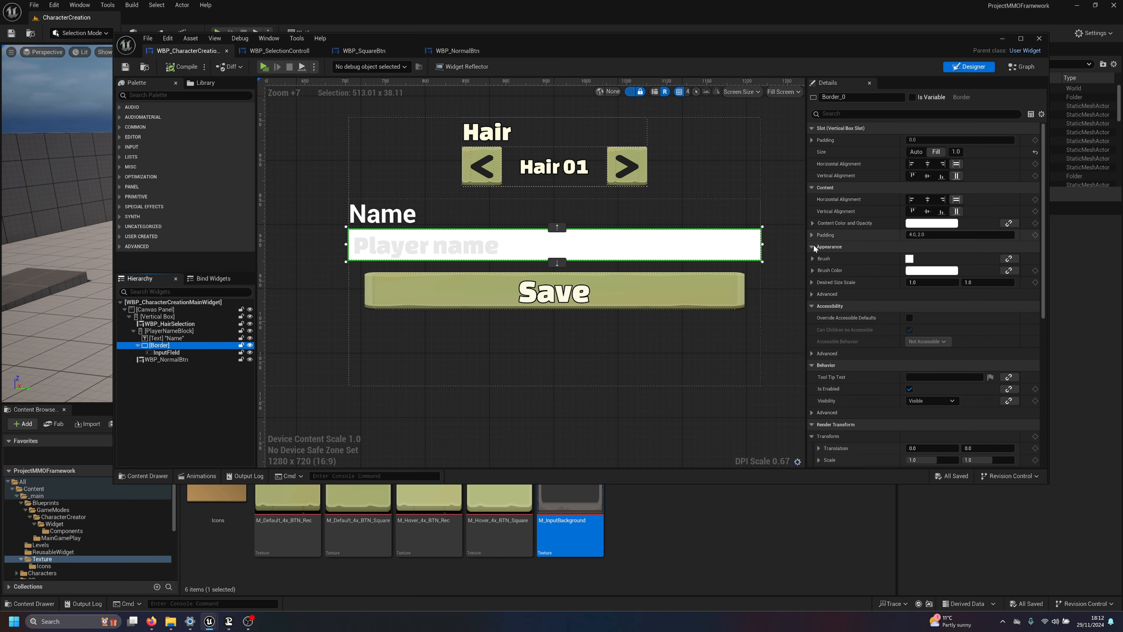
pyautogui.click(812, 259)
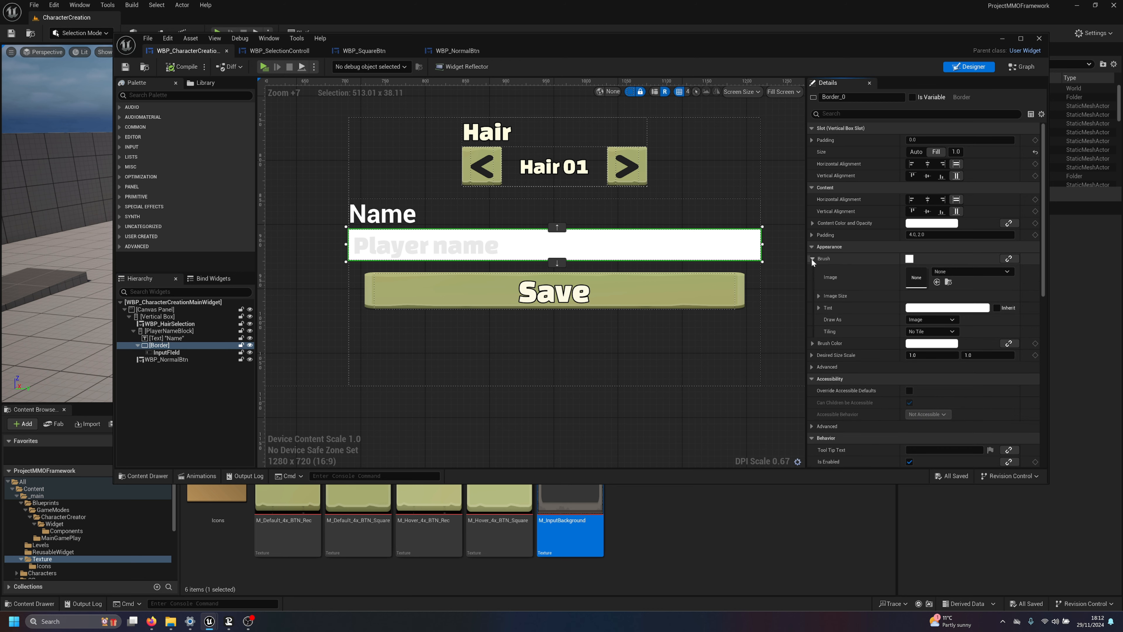
pyautogui.moveTo(587, 503); pyautogui.dragTo(916, 280)
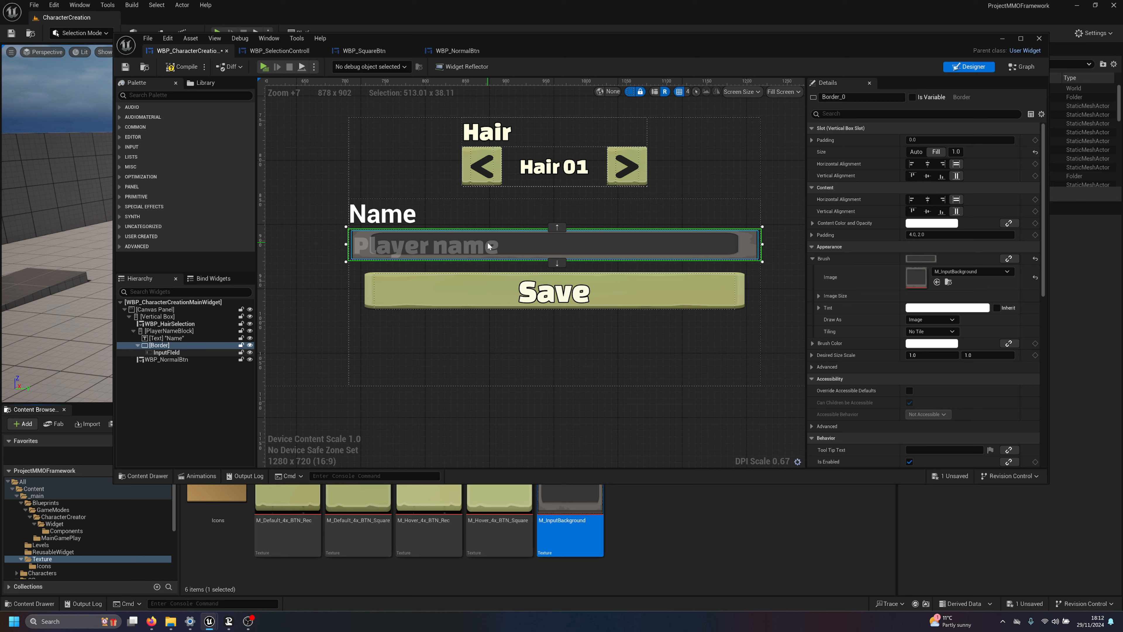
pyautogui.click(925, 317)
pyautogui.click(925, 353)
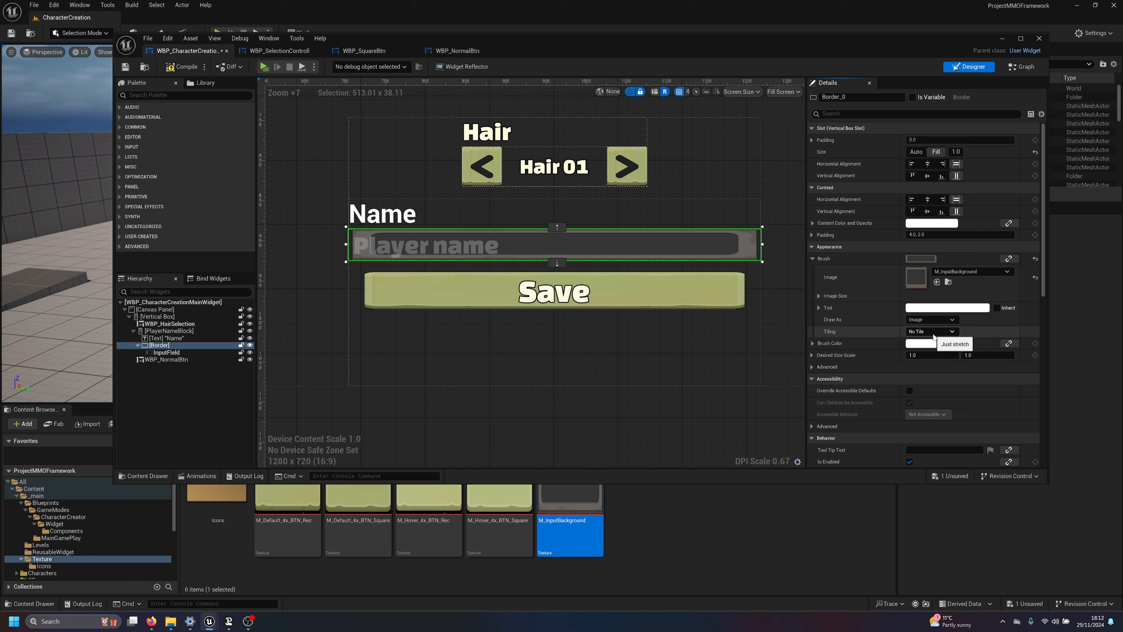
# Step: Try content padding values of 0, 10, 20 and 5 on the Border
pyautogui.click(915, 238)
pyautogui.press('Return')
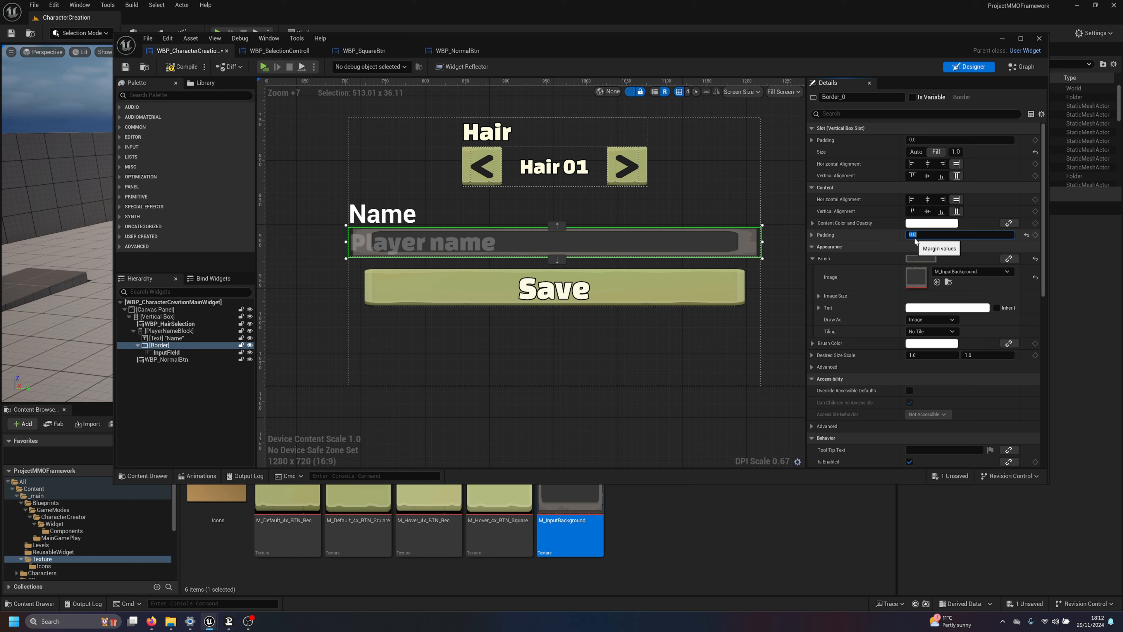
pyautogui.write('10')
pyautogui.press('Return')
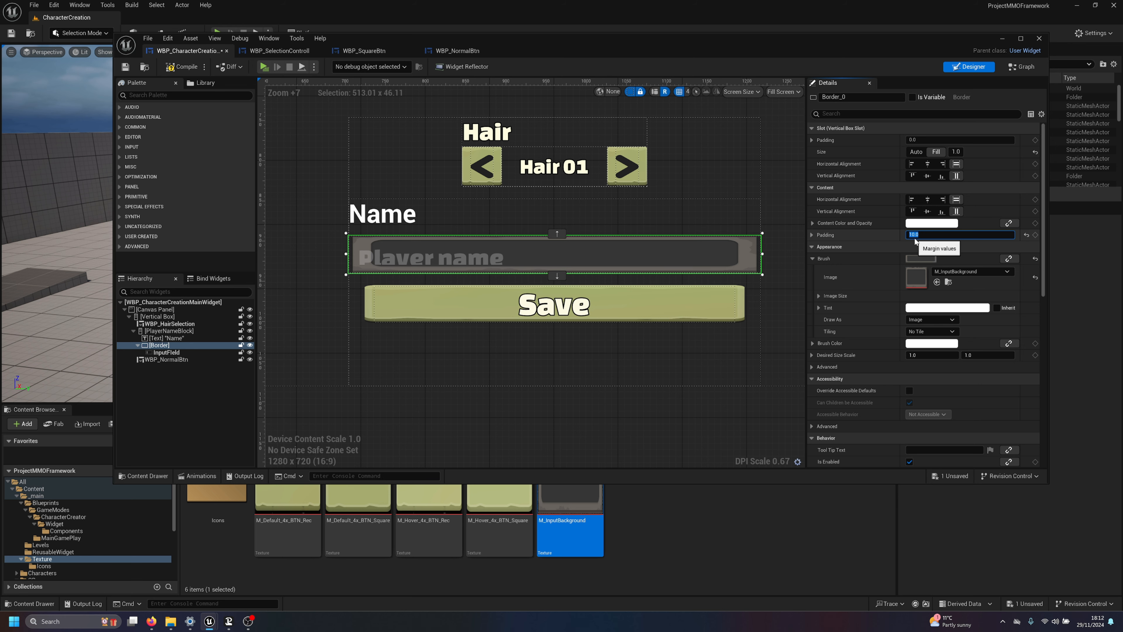
pyautogui.press('Return')
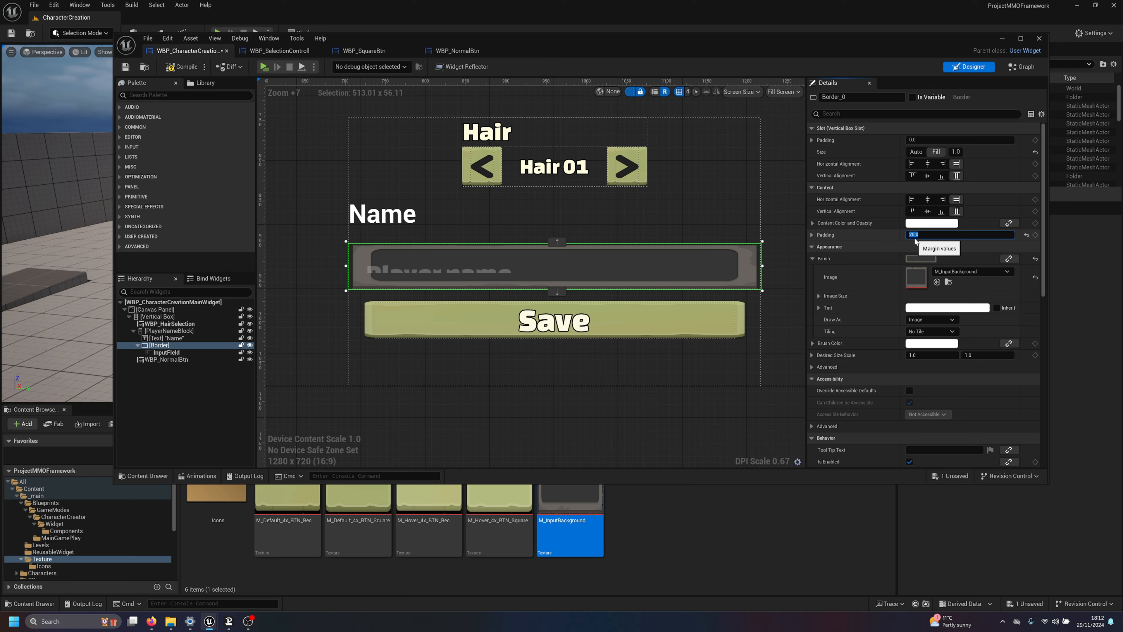
pyautogui.press('Return')
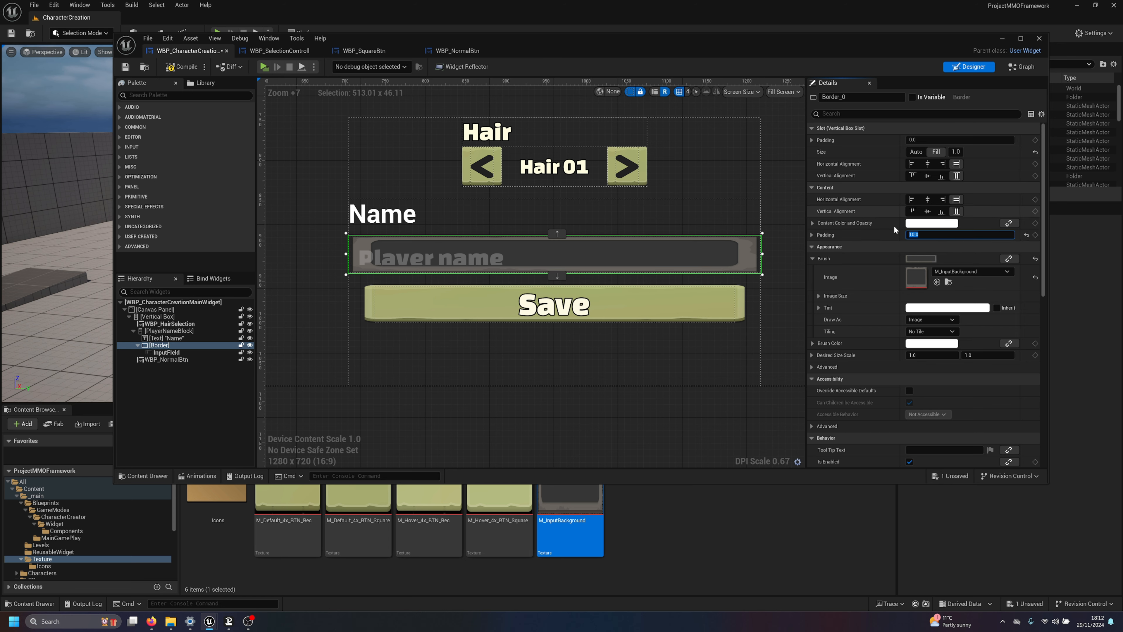
pyautogui.write('5')
pyautogui.press('Return')
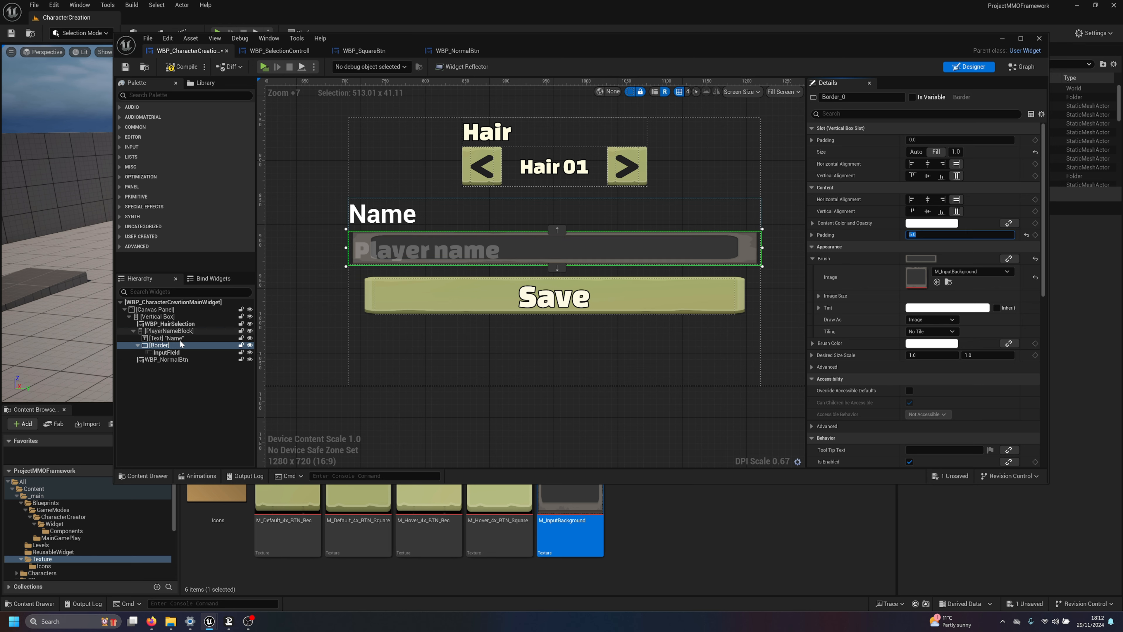
# Step: Try left slot paddings of 10, 20 and 25 on the InputField, and settle on 30
pyautogui.click(159, 352)
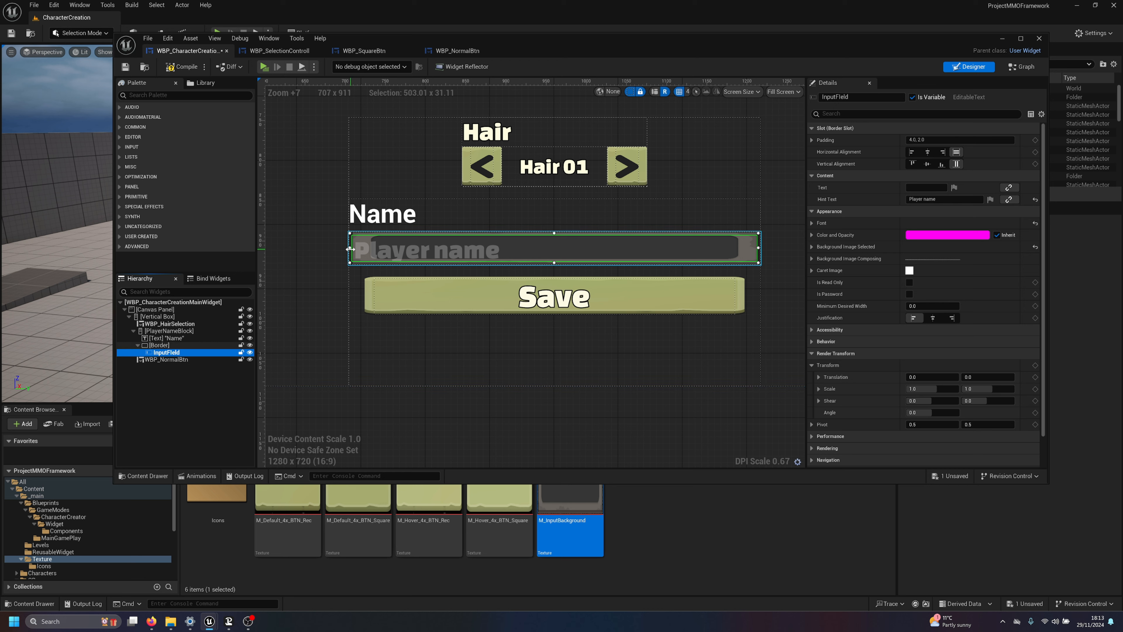
pyautogui.click(812, 140)
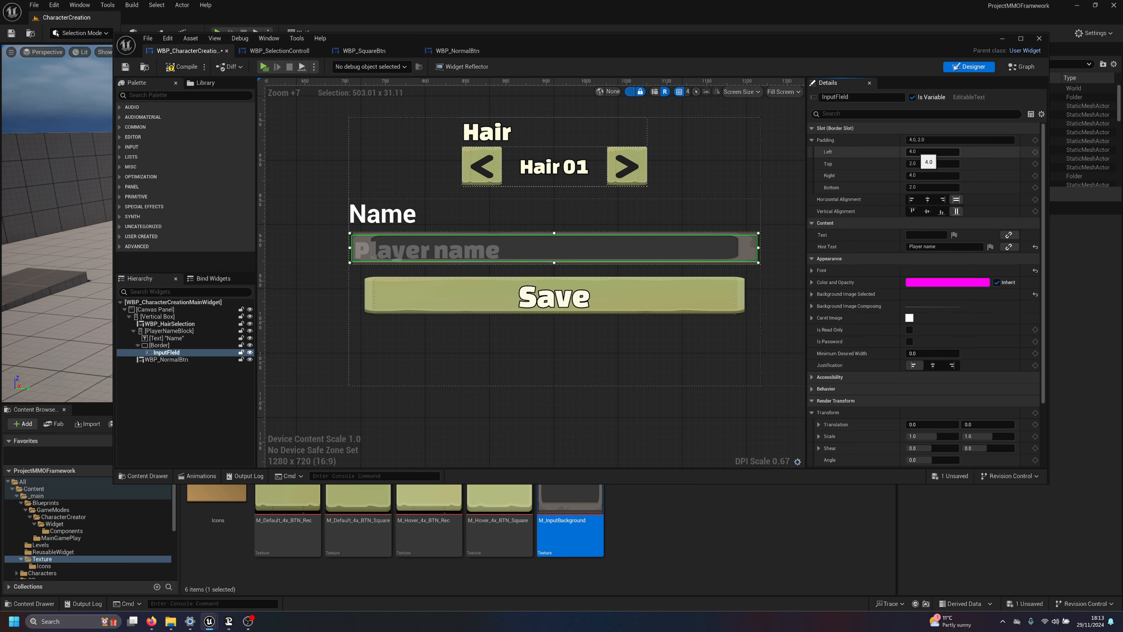
pyautogui.click(922, 152)
pyautogui.write('10')
pyautogui.press('Return')
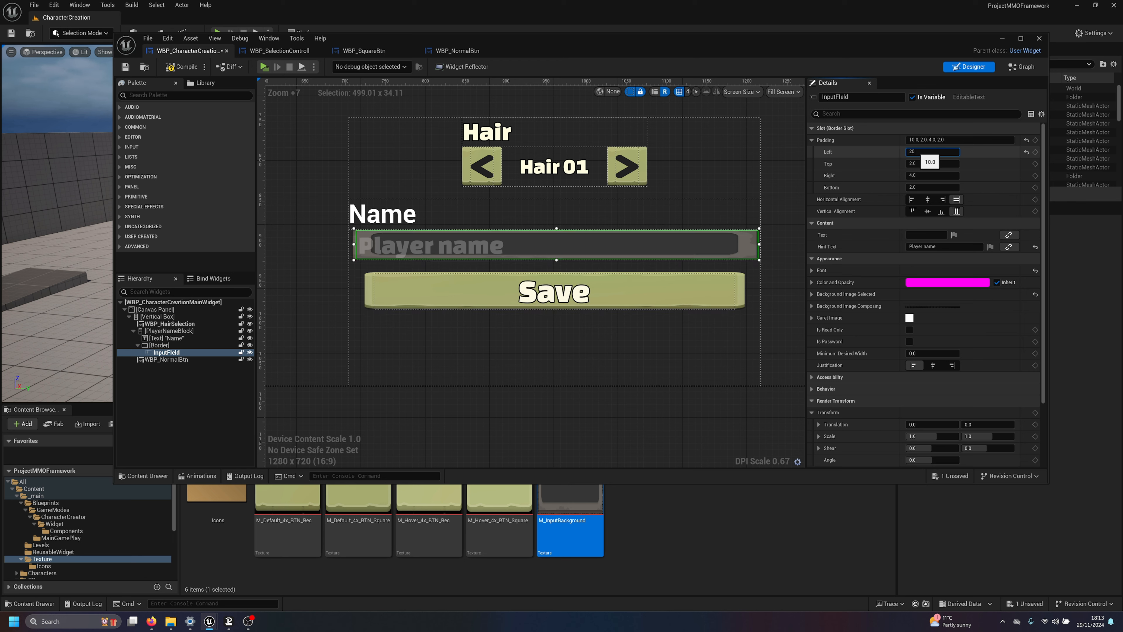
pyautogui.press('Return')
pyautogui.write('2')
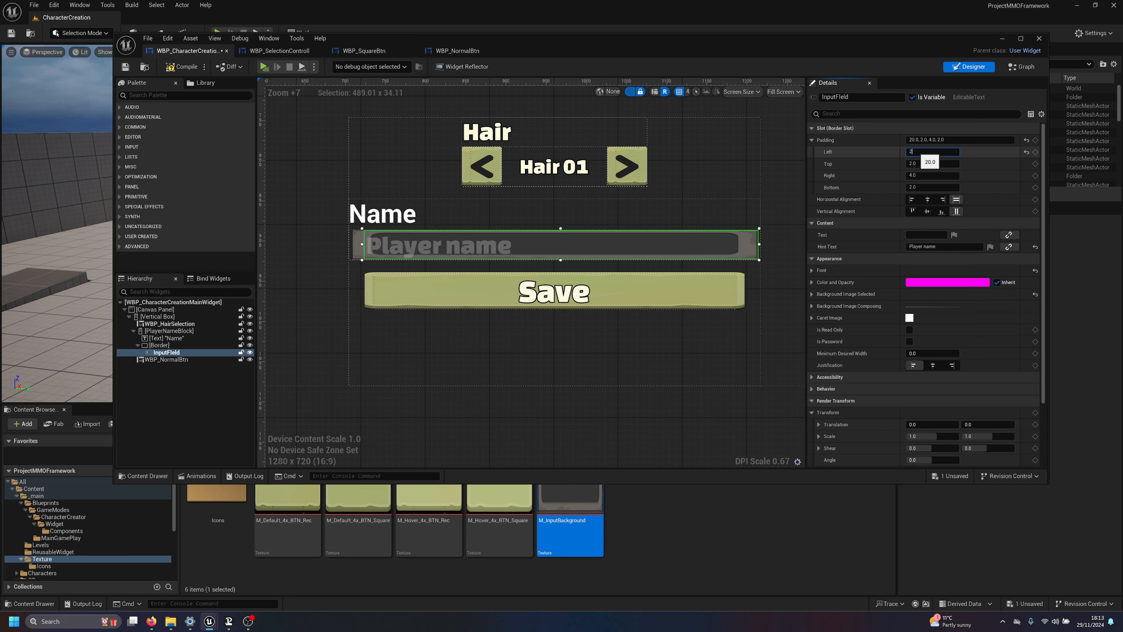
pyautogui.write('5')
pyautogui.press('Return')
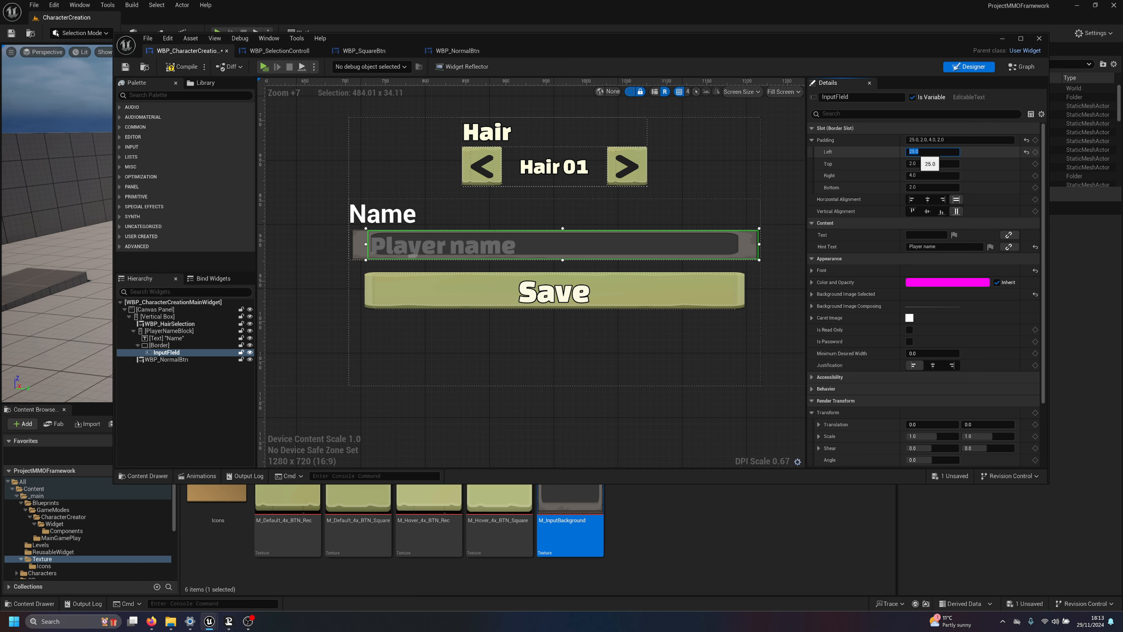
pyautogui.write('30')
pyautogui.press('Return')
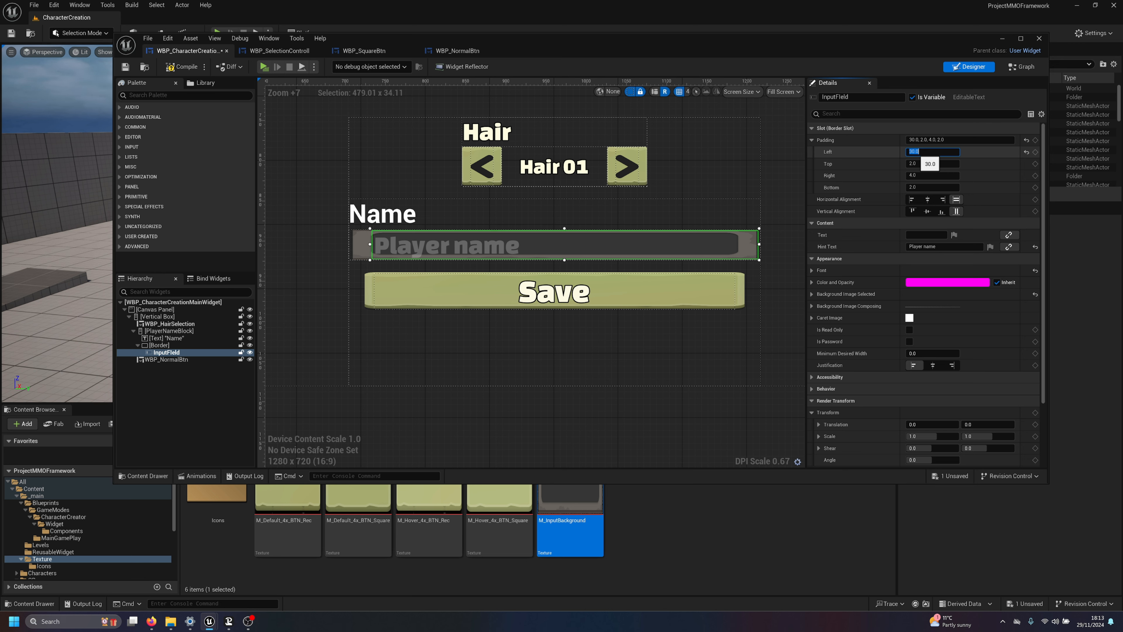
# Step: Set the InputField's right slot padding to 30, try a bottom padding of 4 and settle on 5, and compile the widget
pyautogui.click(913, 177)
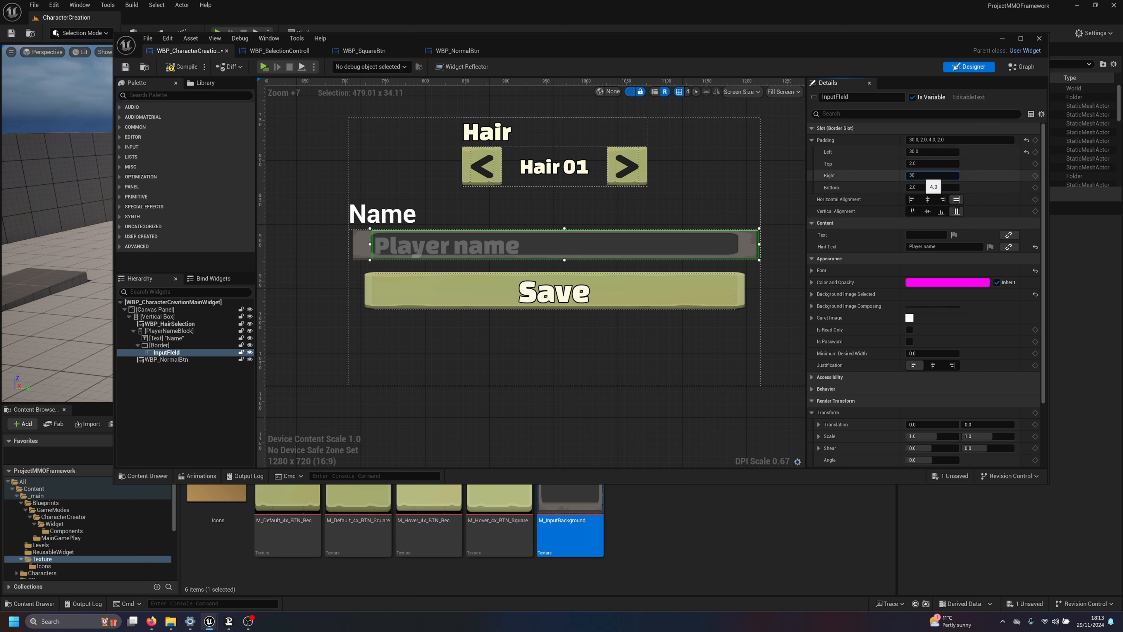
pyautogui.write('30')
pyautogui.press('Return')
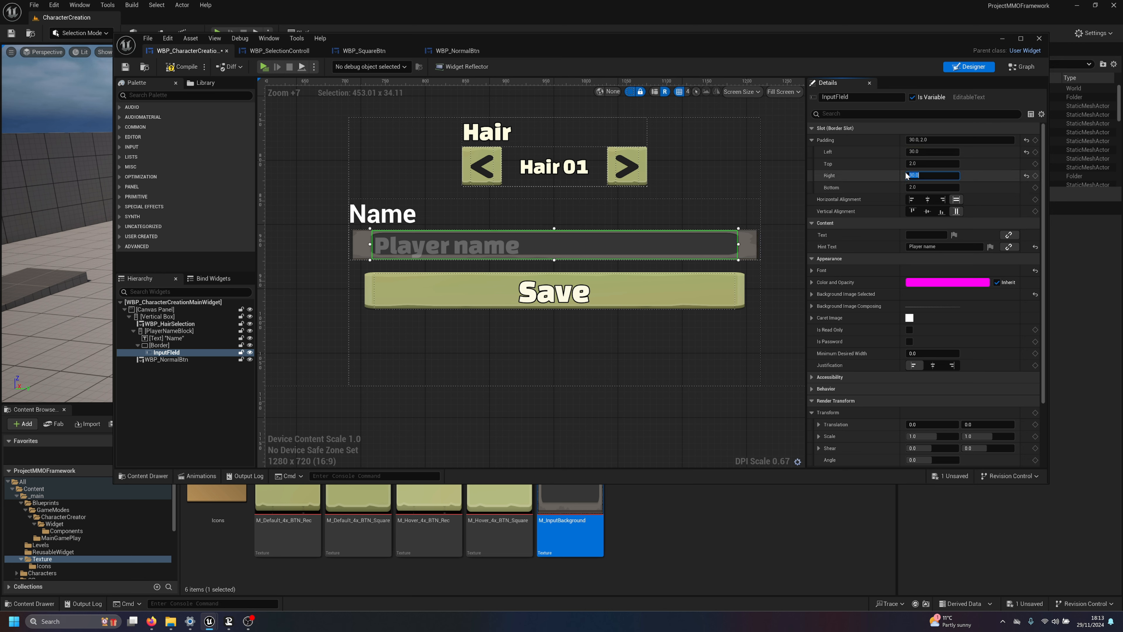
pyautogui.click(929, 188)
pyautogui.write('4')
pyautogui.press('Return')
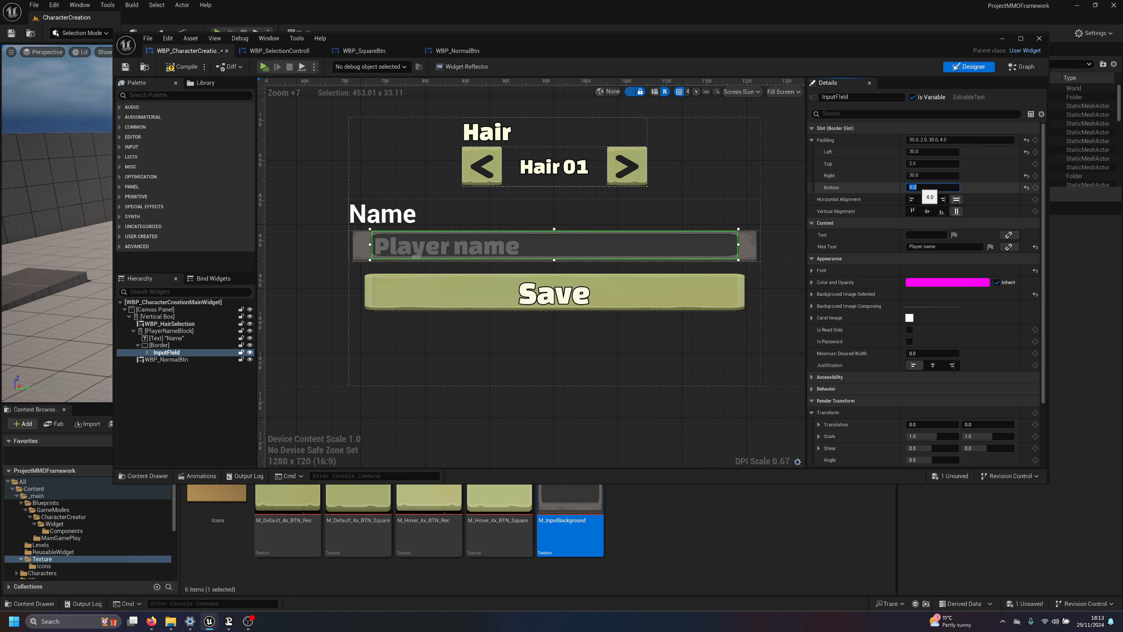
pyautogui.write('5')
pyautogui.press('Return')
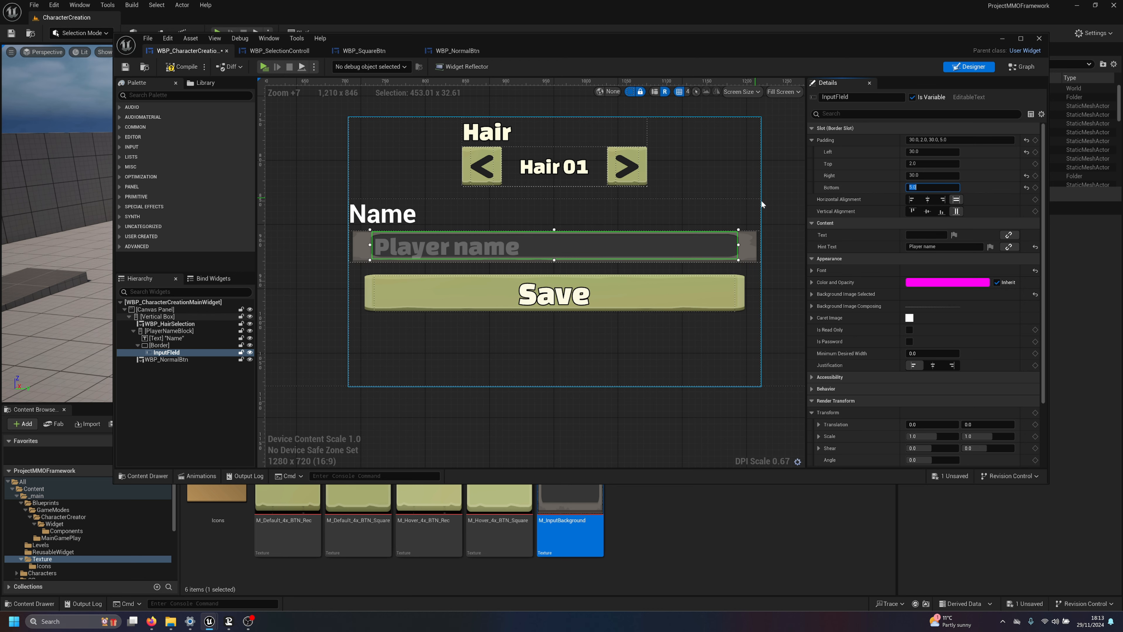
pyautogui.click(171, 67)
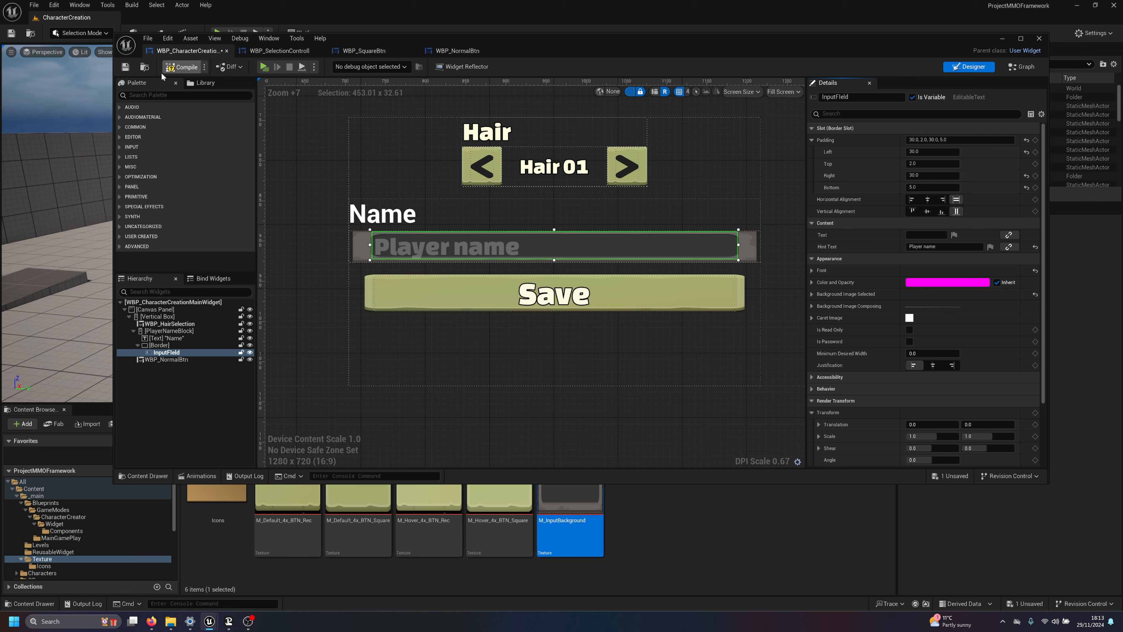
# Step: Preview the game and test the player name field with a short name, a very long string and fresh text after clearing it
pyautogui.click(264, 67)
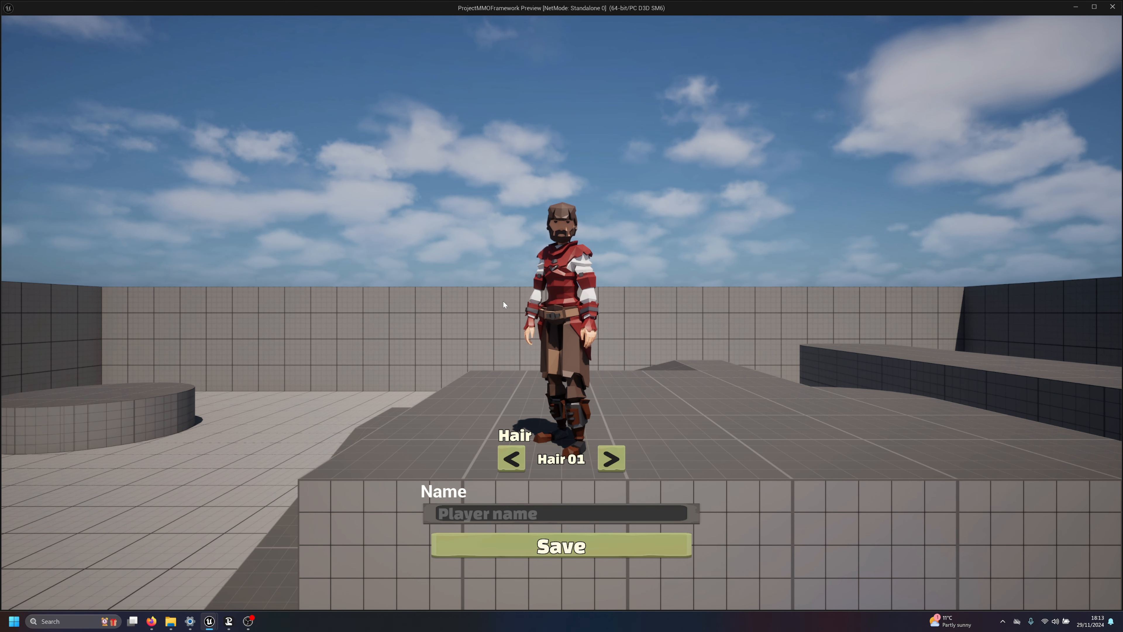
pyautogui.write('mario')
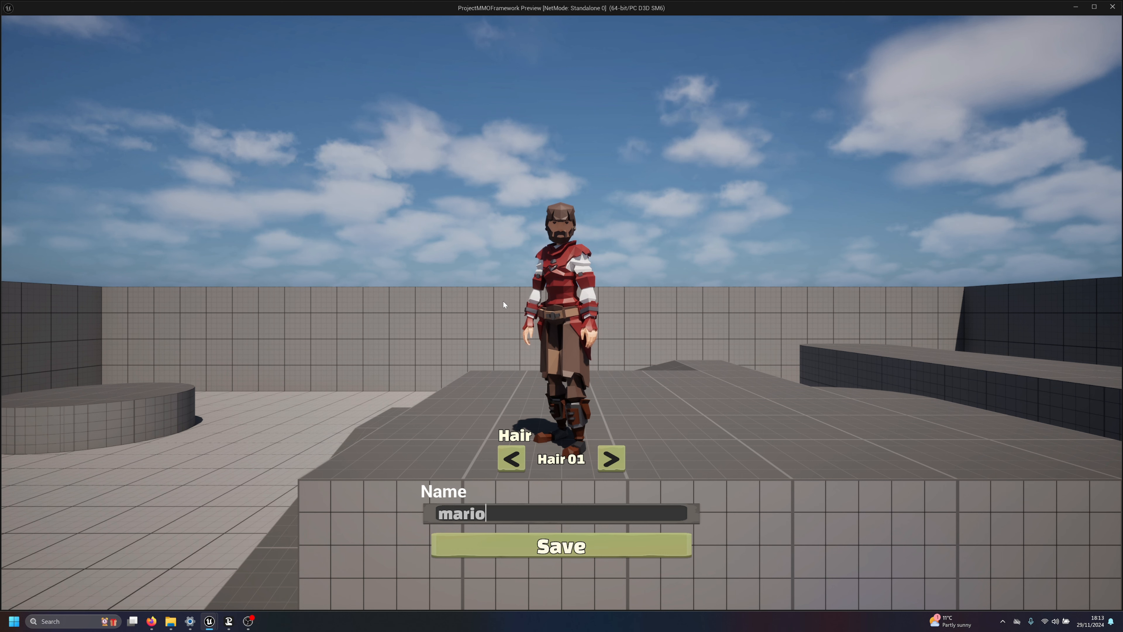
pyautogui.write('asdjkasjdklasjdlkasjdlkasjdlkasjdklsjakldjaslkdjaslkdjaskldjaklsdjlkj')
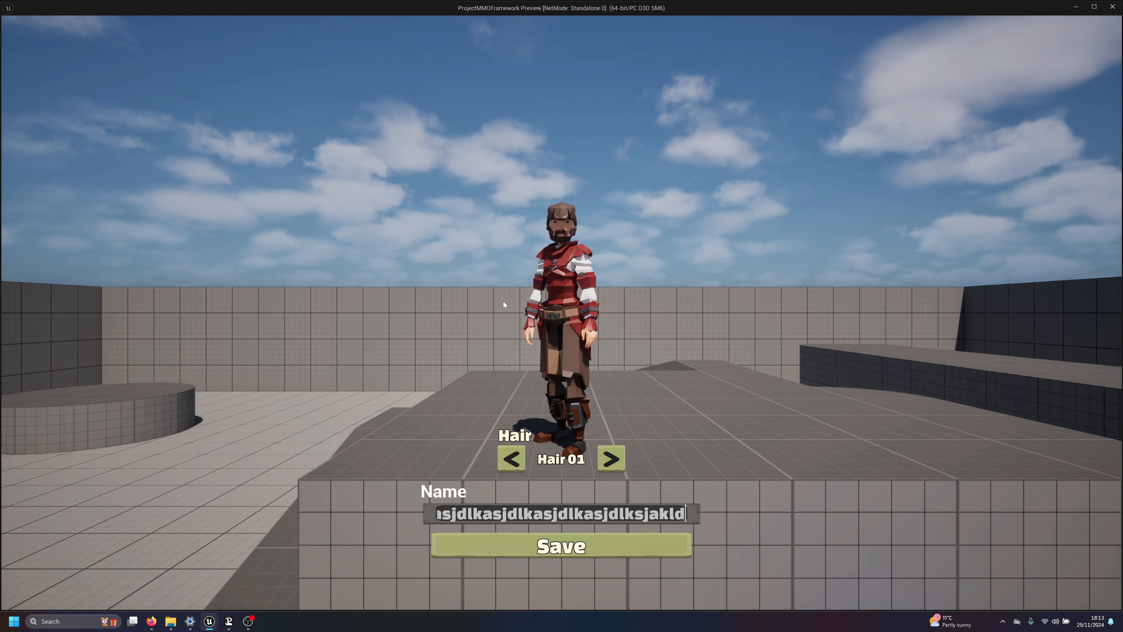
pyautogui.hotkey('ctrl', 'a')
pyautogui.press('BackSpace')
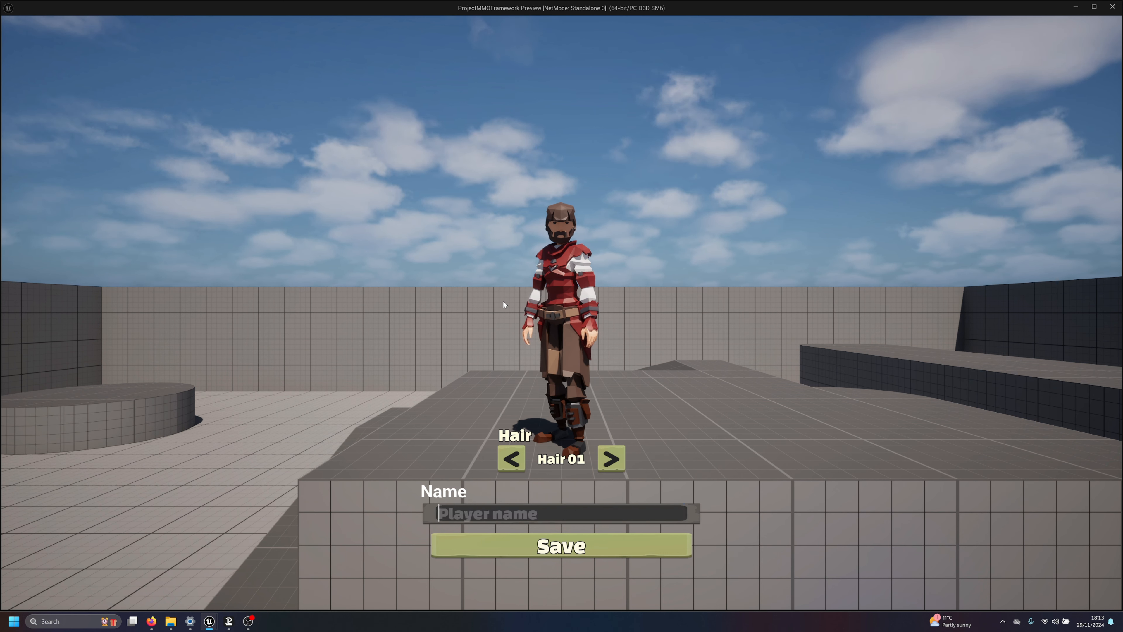
pyautogui.write('asdjaksdjlk')
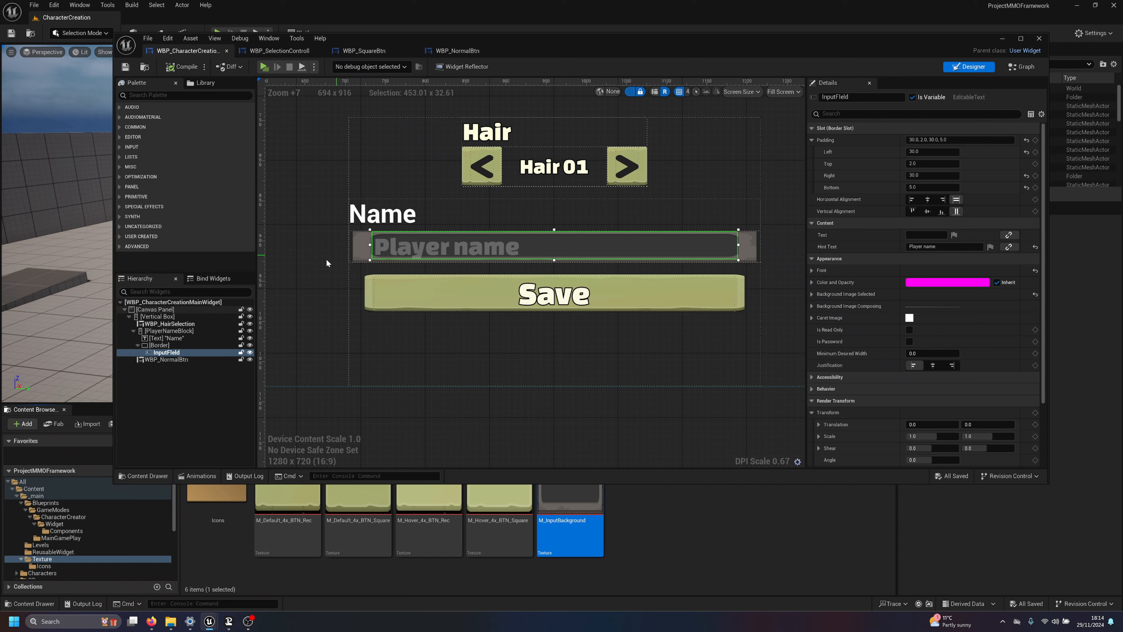
# Step: Set the Border's slot size to Auto, try centre and left horizontal alignment, and return the alignment to fill
pyautogui.click(162, 345)
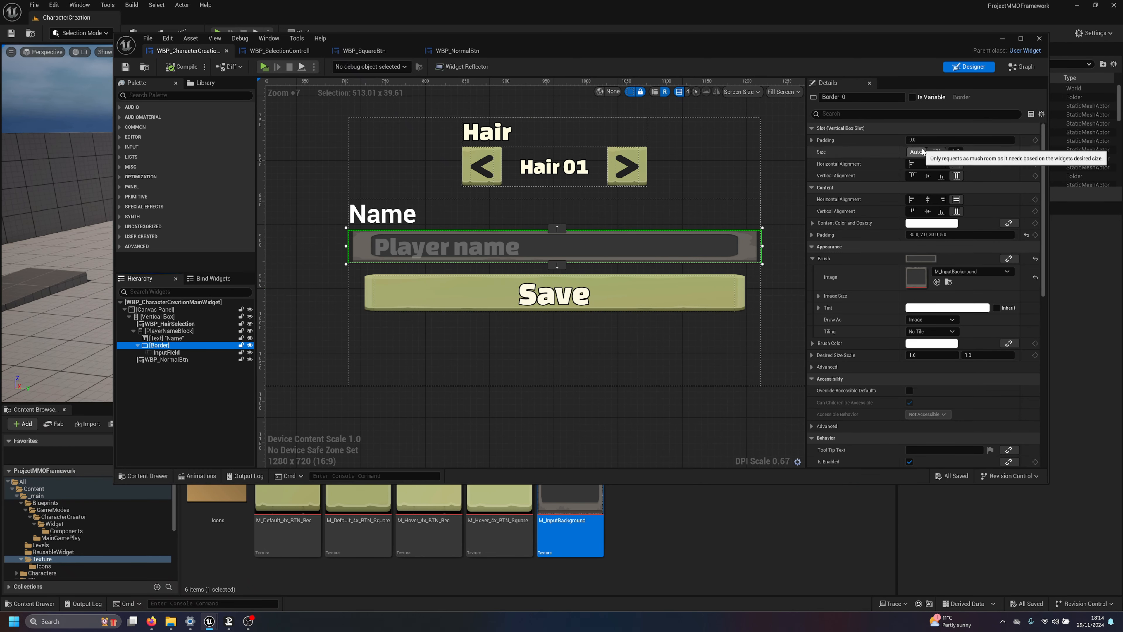
pyautogui.click(928, 164)
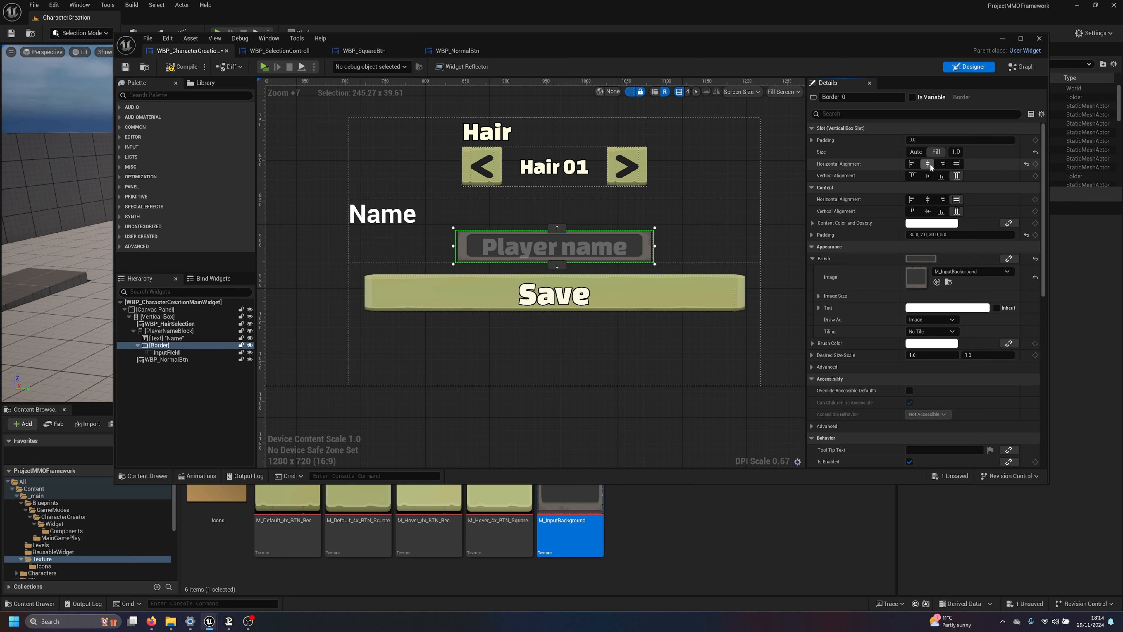
pyautogui.click(916, 152)
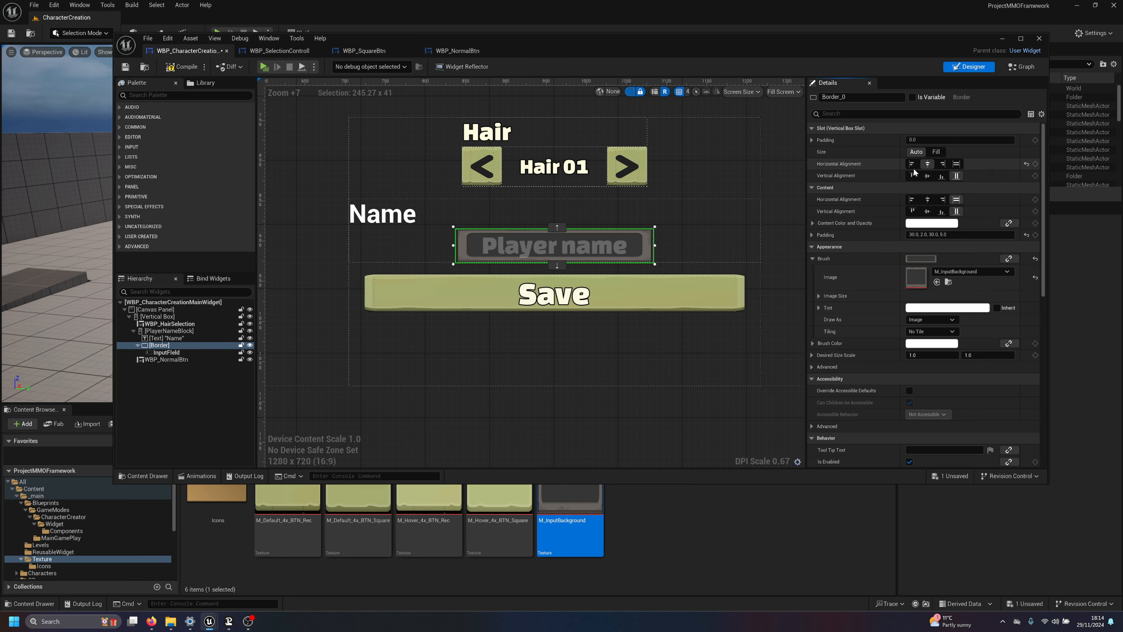
pyautogui.click(912, 164)
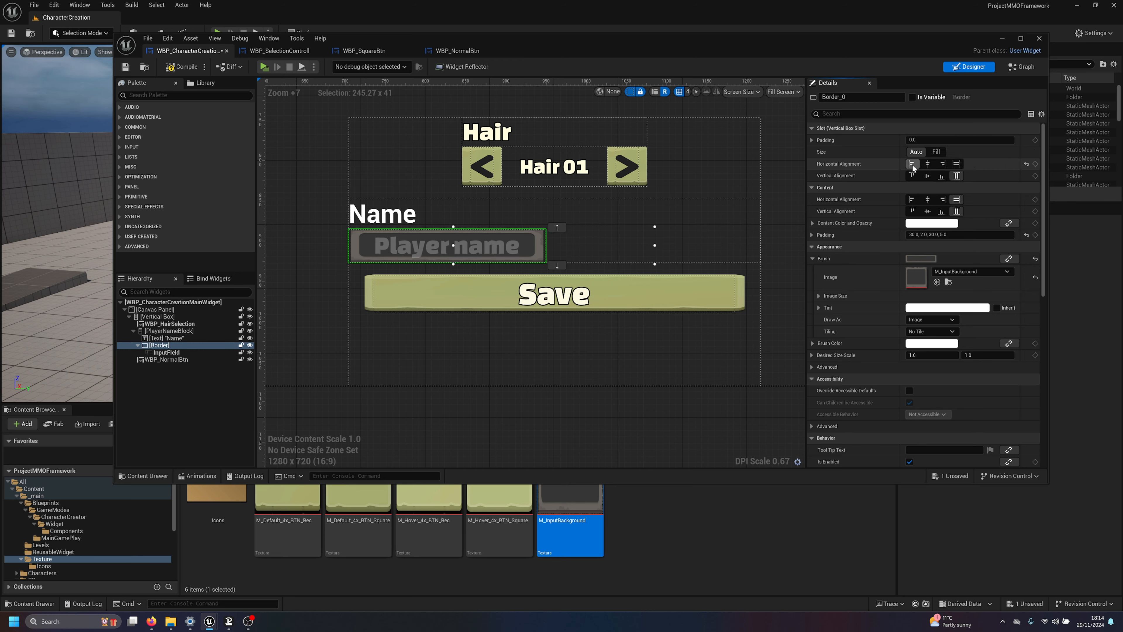
pyautogui.click(958, 165)
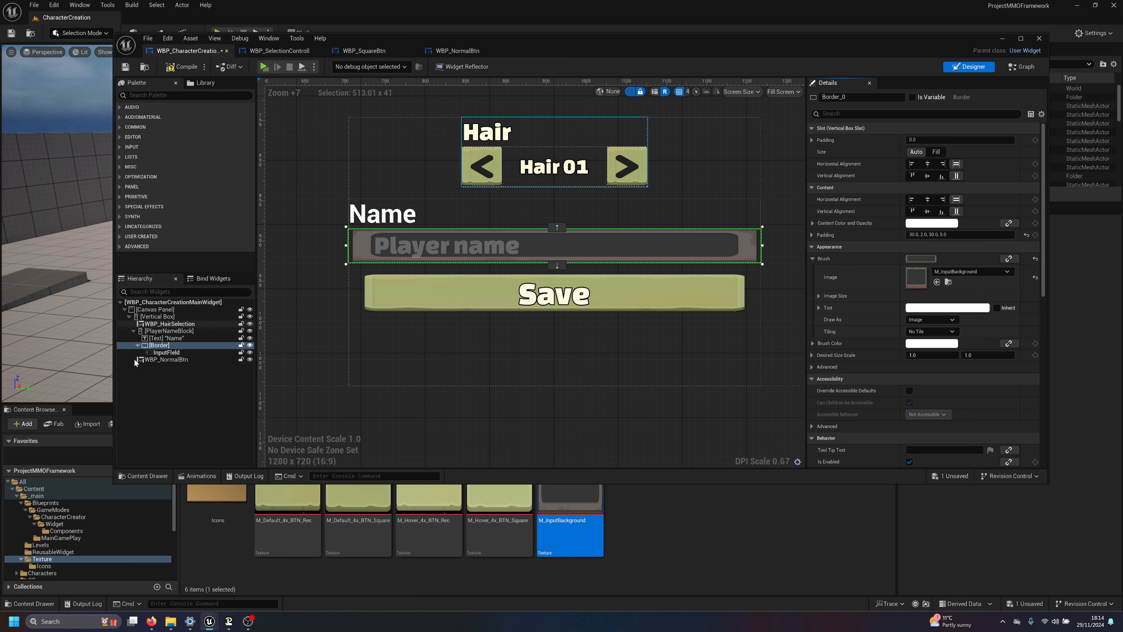
# Step: Wrap the Border with a Scale Box and try a slot size of Fill on it before returning to Auto
pyautogui.rightClick(156, 346)
pyautogui.moveTo(198, 441)
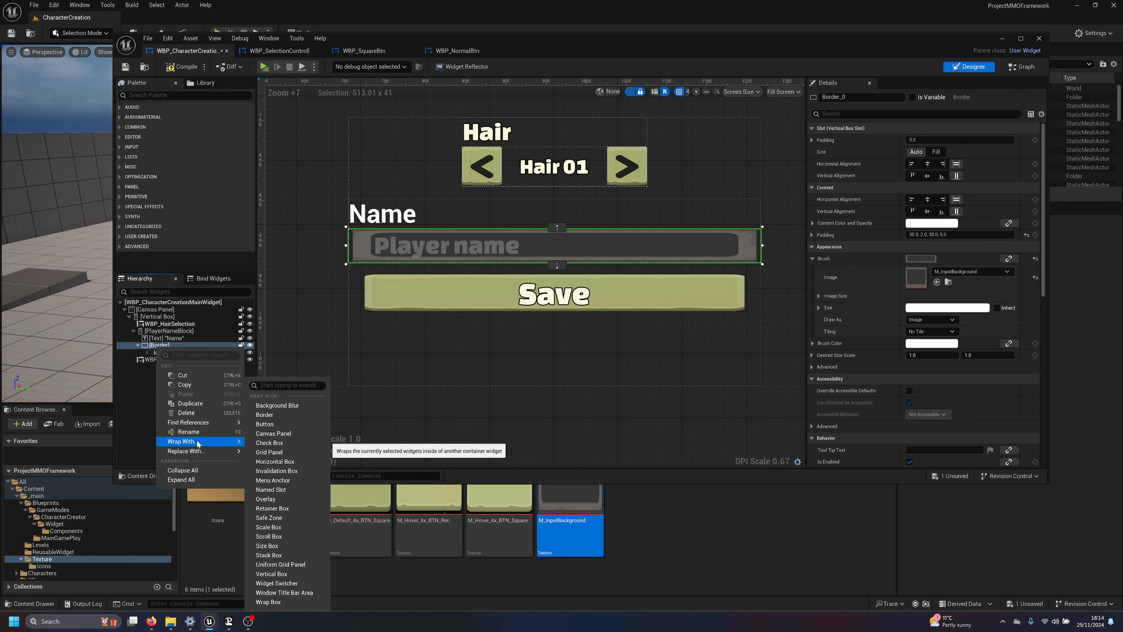
pyautogui.write('sc')
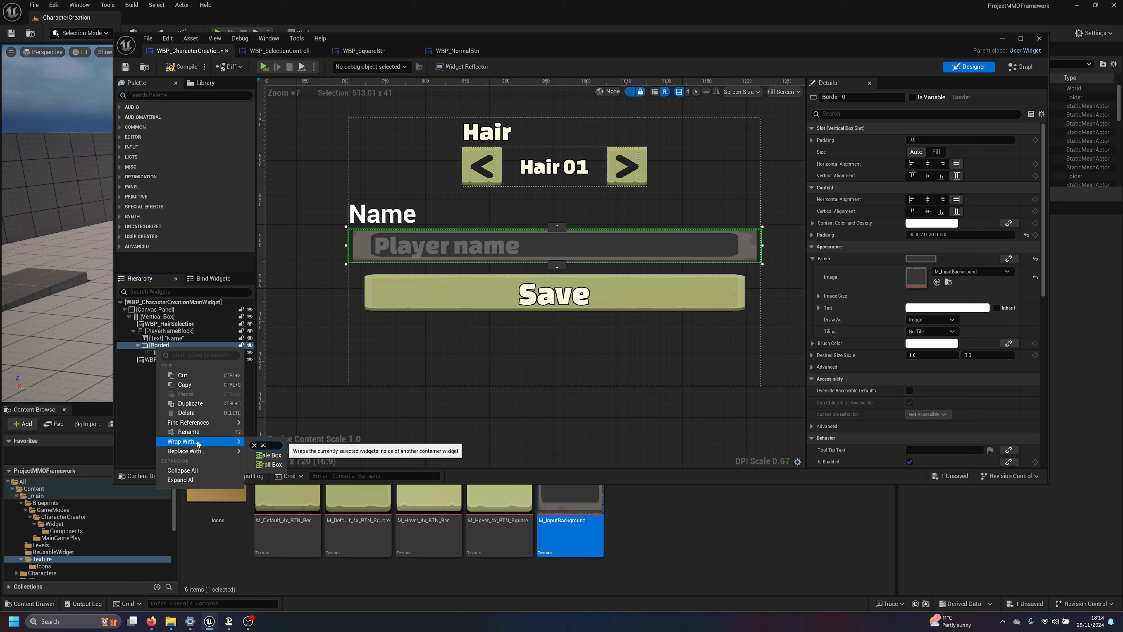
pyautogui.click(269, 455)
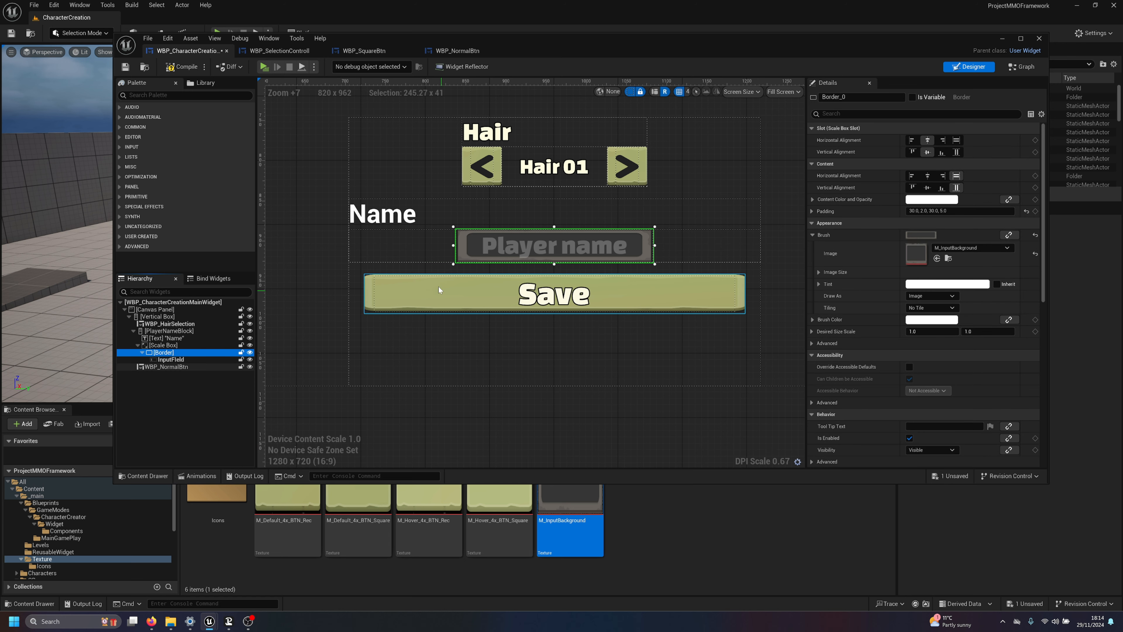
pyautogui.click(162, 344)
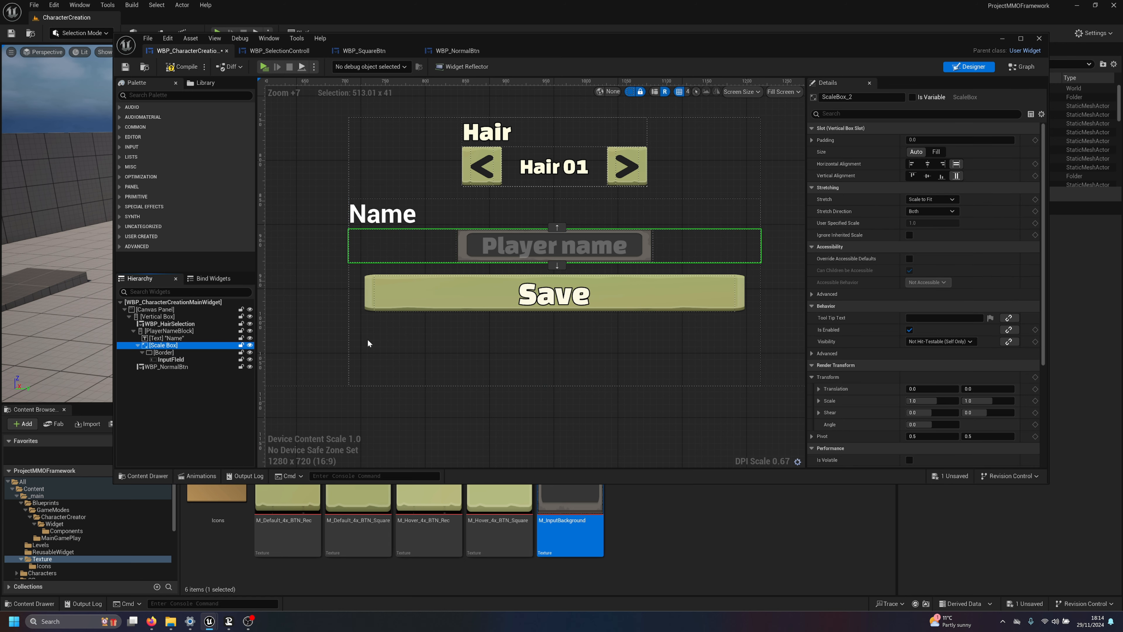
pyautogui.click(937, 152)
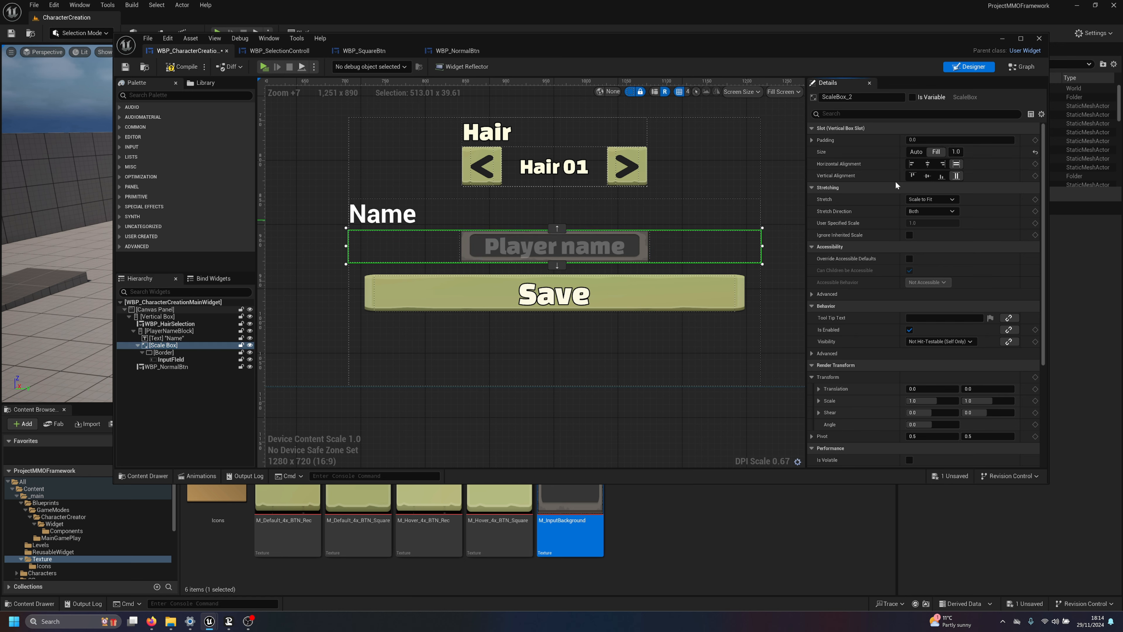
pyautogui.click(916, 151)
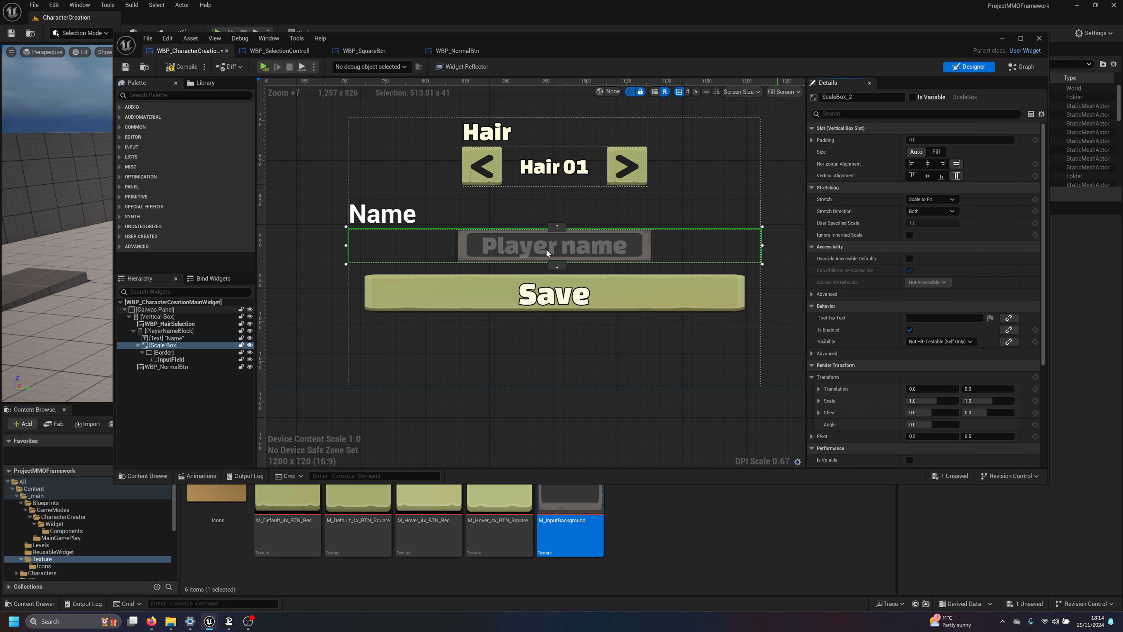
# Step: Try horizontal and vertical fill alignment on the Border inside the Scale Box, and undo both alignment changes
pyautogui.click(161, 353)
pyautogui.click(956, 140)
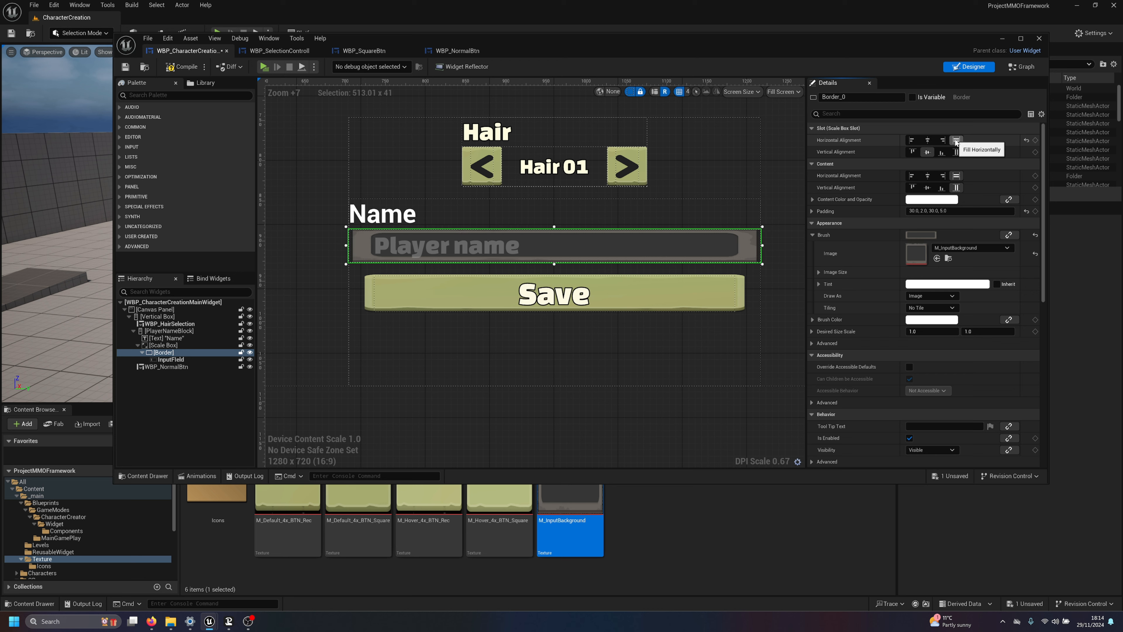
pyautogui.click(957, 152)
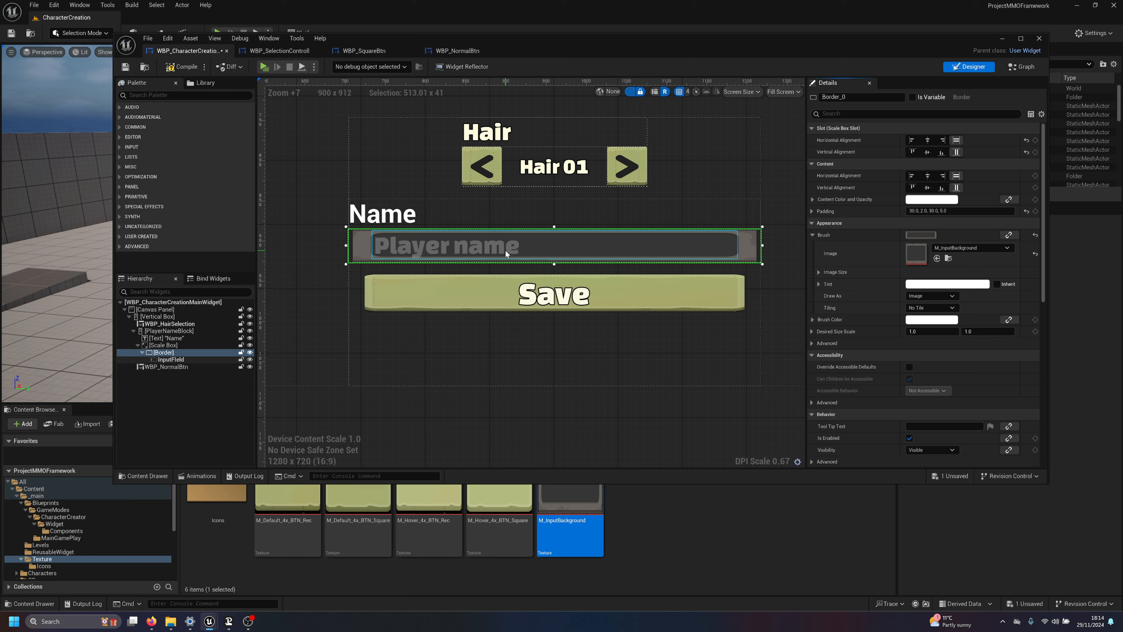
pyautogui.hotkey('ctrl', 'z')
pyautogui.hotkey('ctrl', 'z')
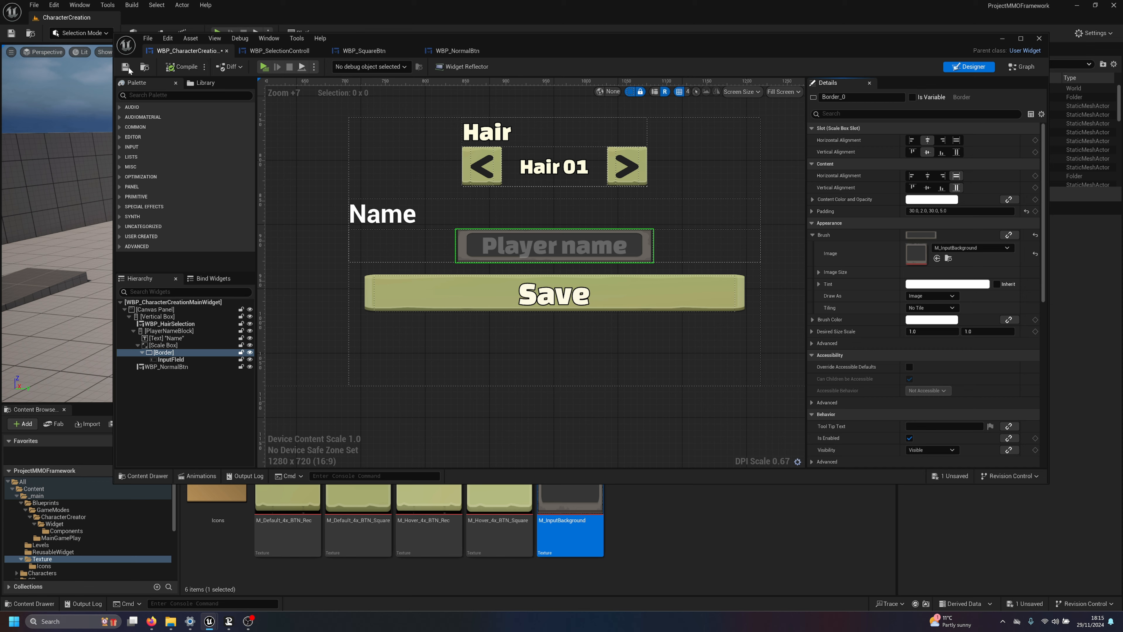
# Step: Preview the game and test how the Scale Box version of the name field handles short and very long text
pyautogui.click(265, 67)
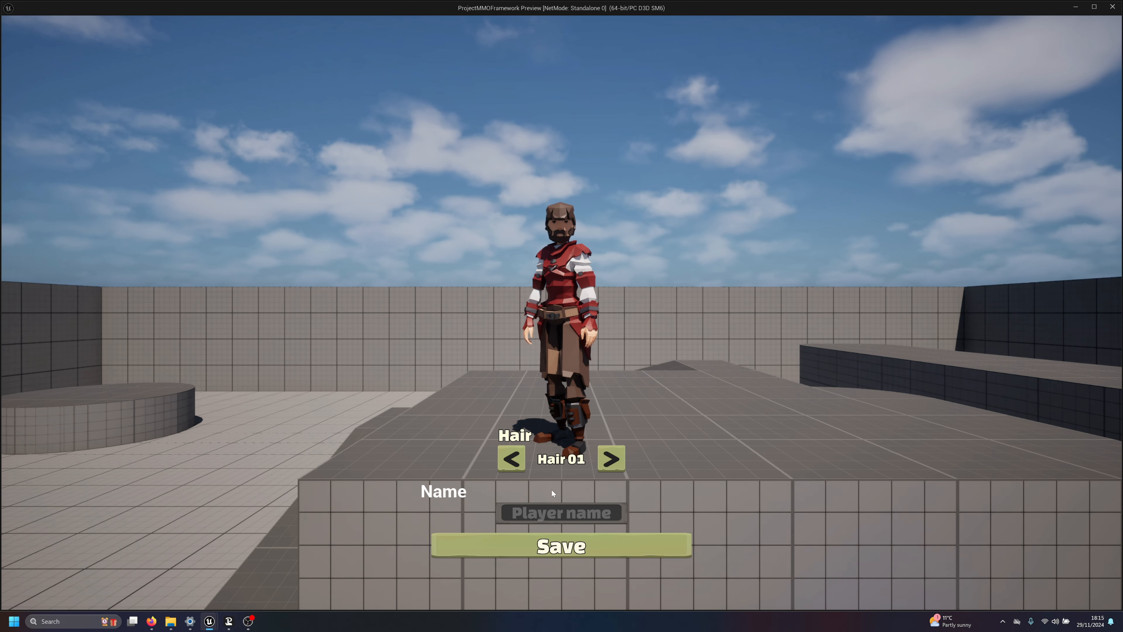
pyautogui.write('mariojgtjuaskd')
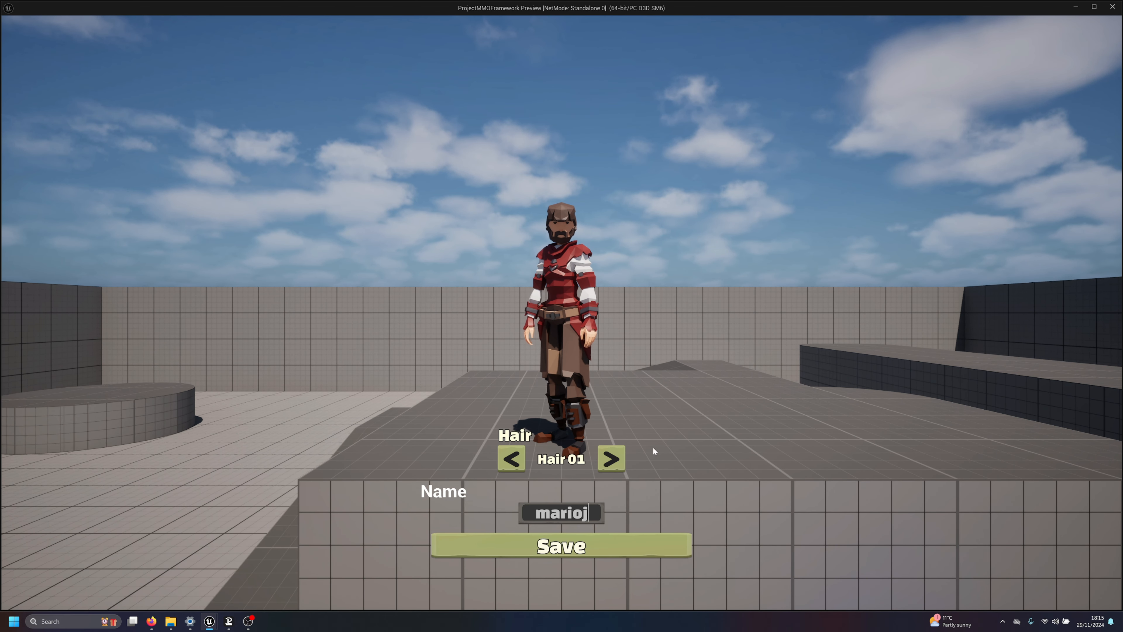
pyautogui.write('jaslkdjaslkdjaslkdjalskdjlaskjdlkasdjlaksjdlkasjdkl')
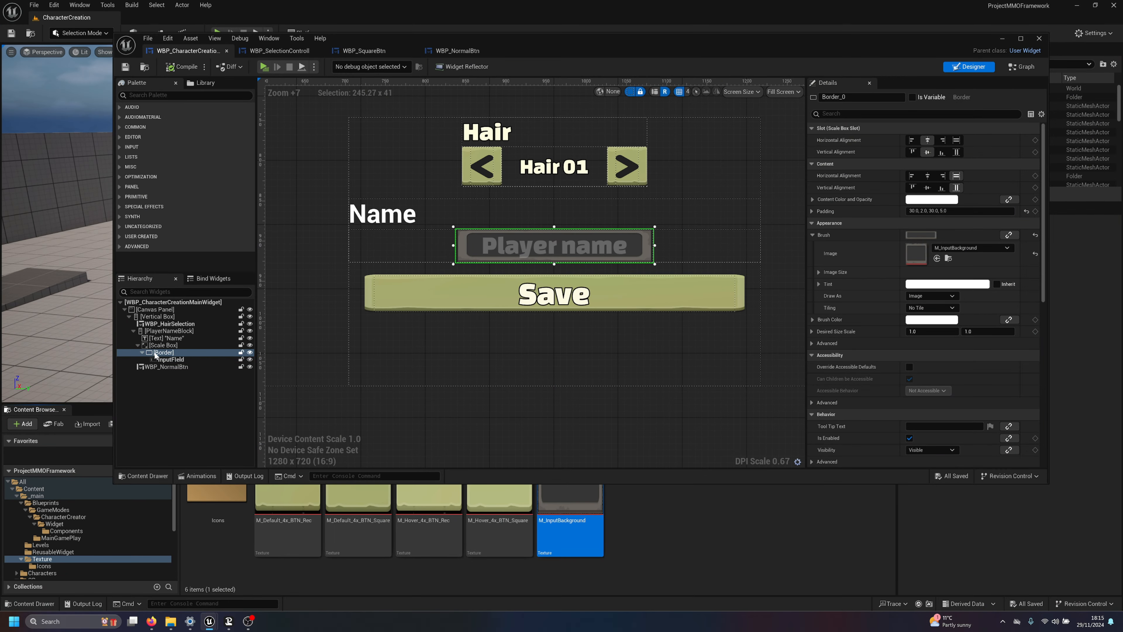
# Step: Move the Border out of the Scale Box into PlayerNameBlock and delete the empty Scale Box
pyautogui.moveTo(158, 353); pyautogui.dragTo(156, 345)
pyautogui.click(163, 353)
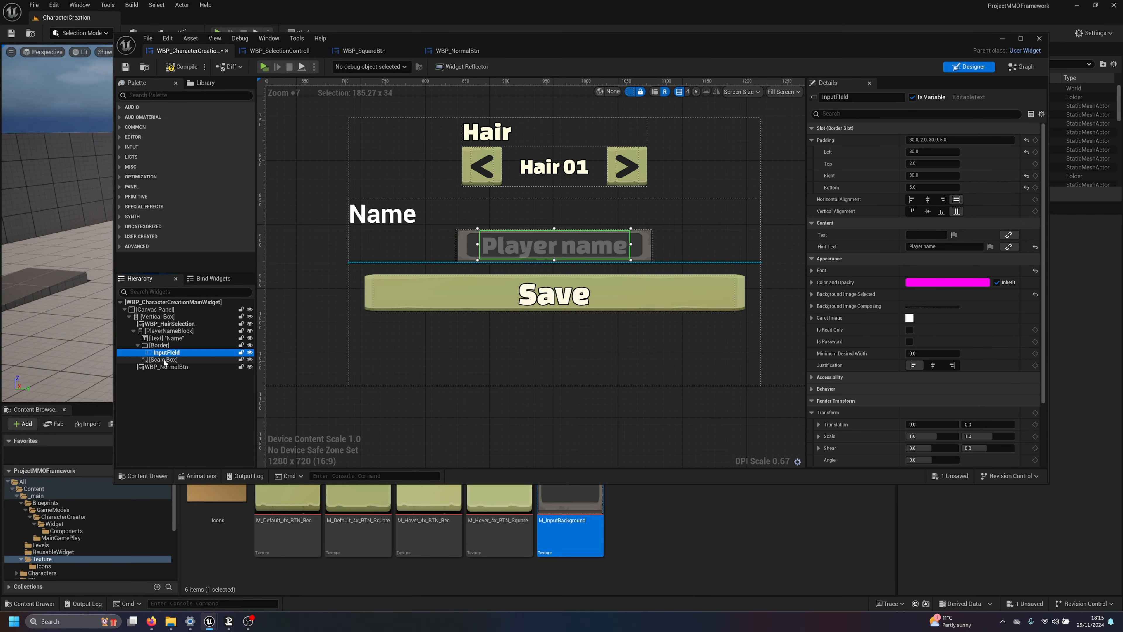
pyautogui.click(164, 359)
pyautogui.press('Delete')
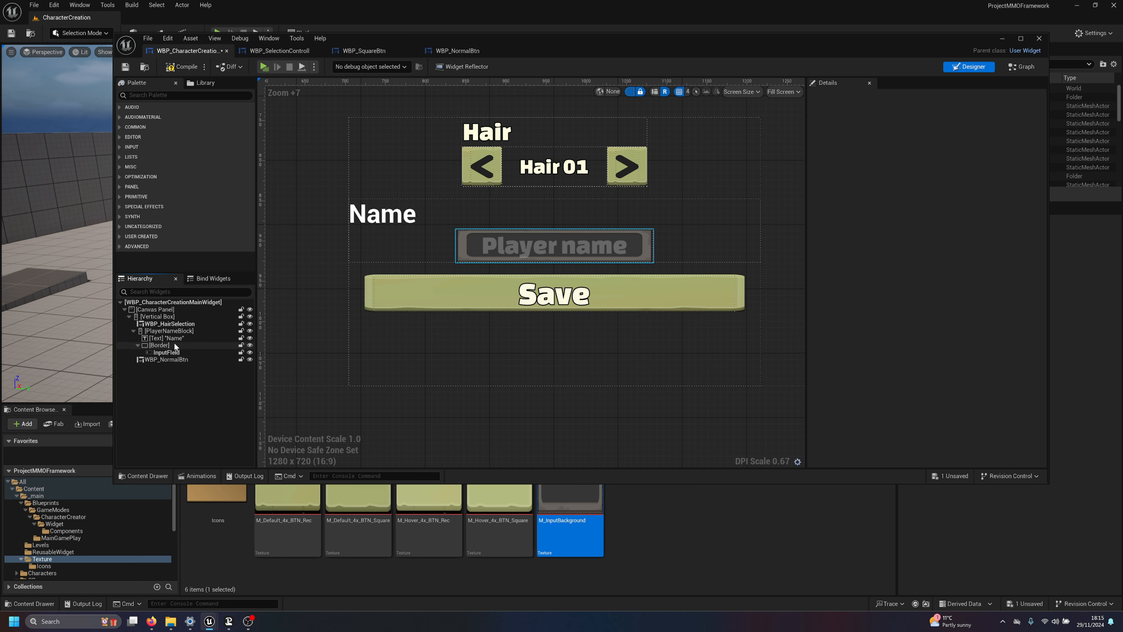
# Step: Set the Border's slot size to Fill and its horizontal alignment to fill
pyautogui.click(172, 344)
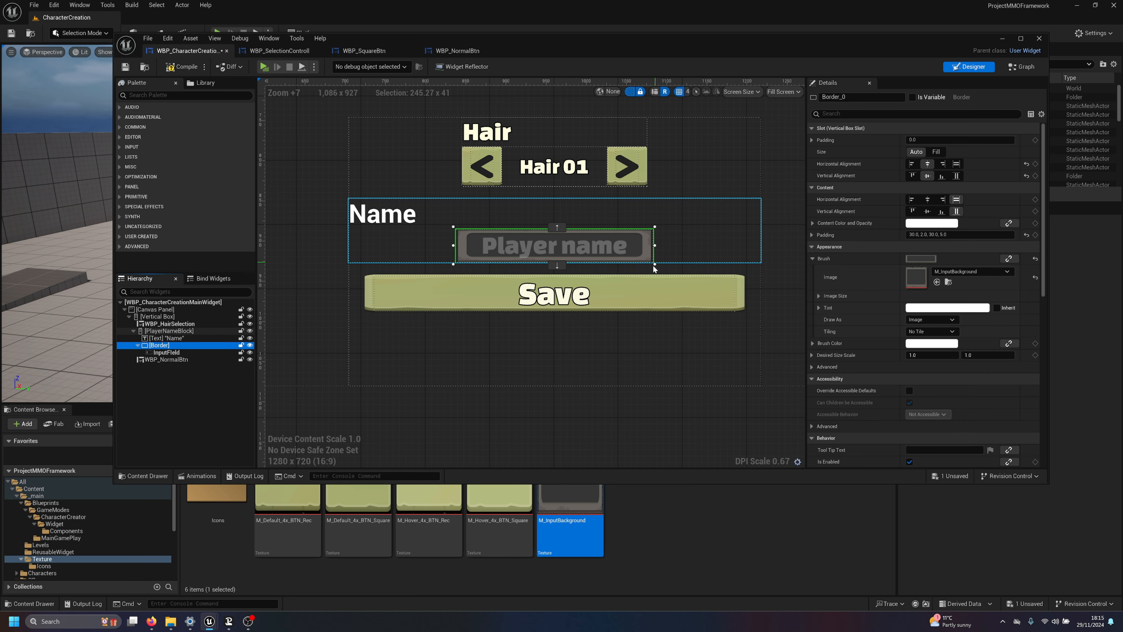
pyautogui.click(935, 153)
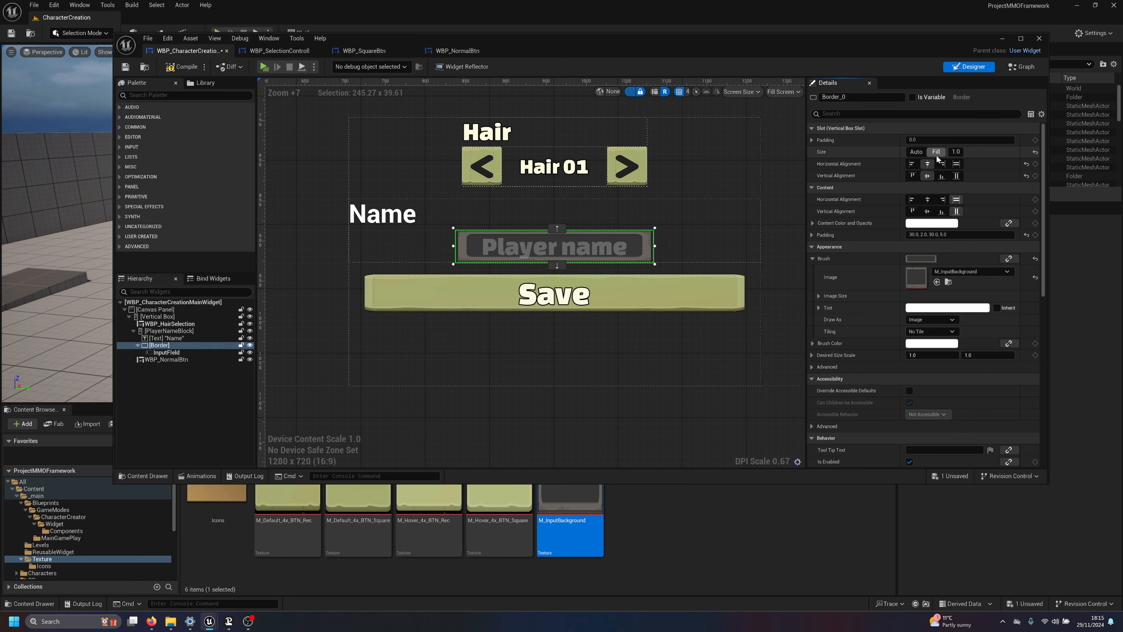
pyautogui.click(960, 164)
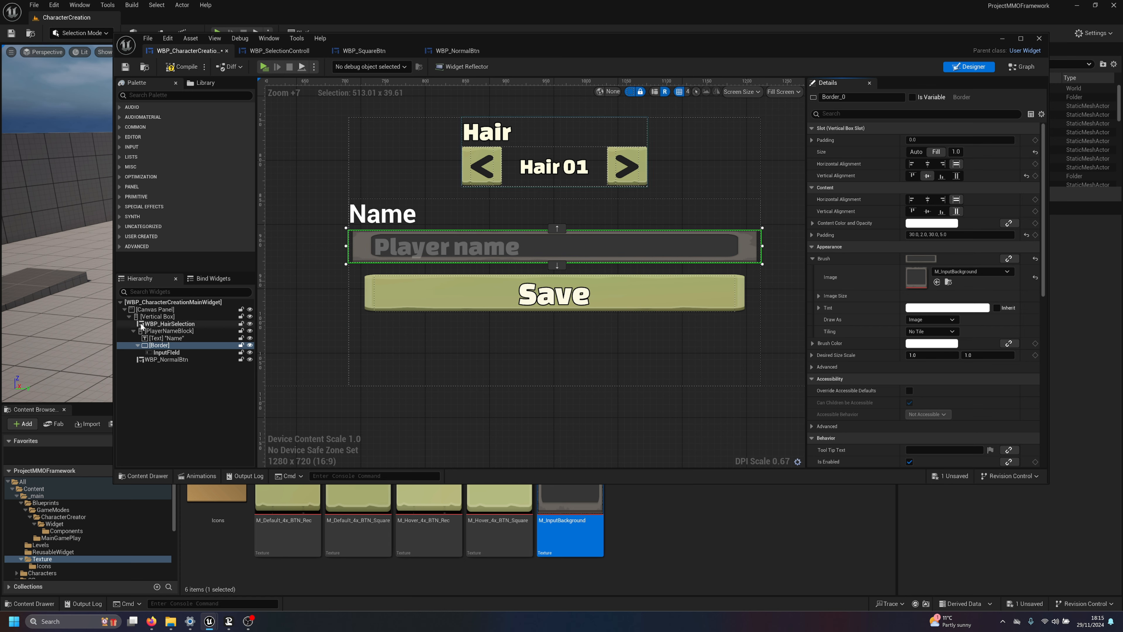
# Step: Resize the main Vertical Box on the canvas to about 345 wide by 433 high
pyautogui.click(149, 316)
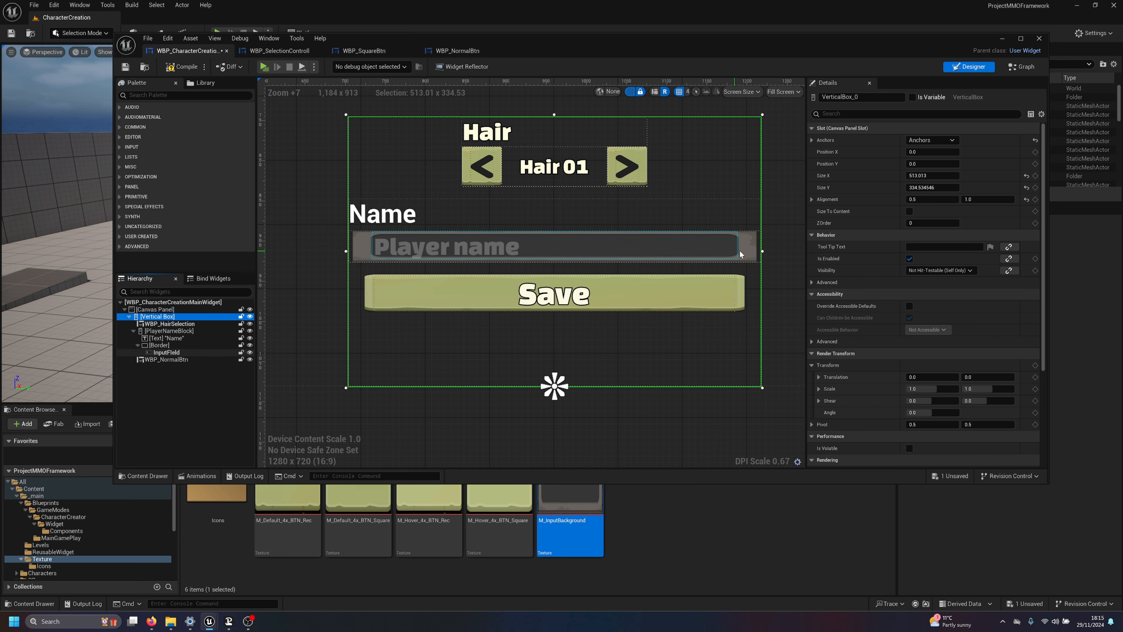
pyautogui.scroll(-4, 741, 199)
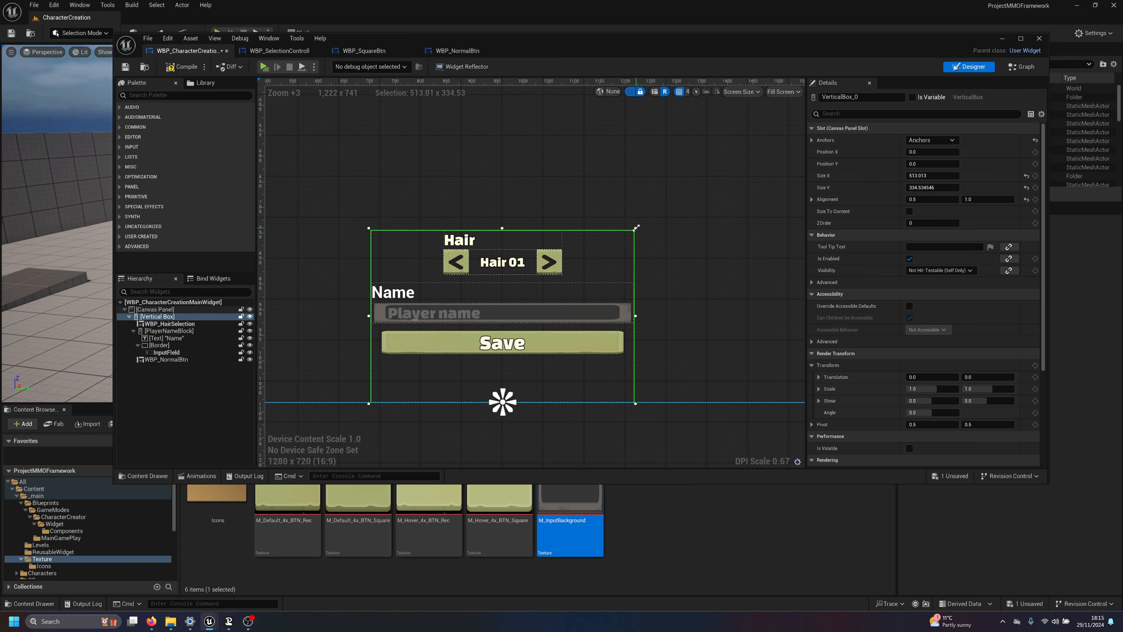
pyautogui.moveTo(636, 228); pyautogui.dragTo(550, 178)
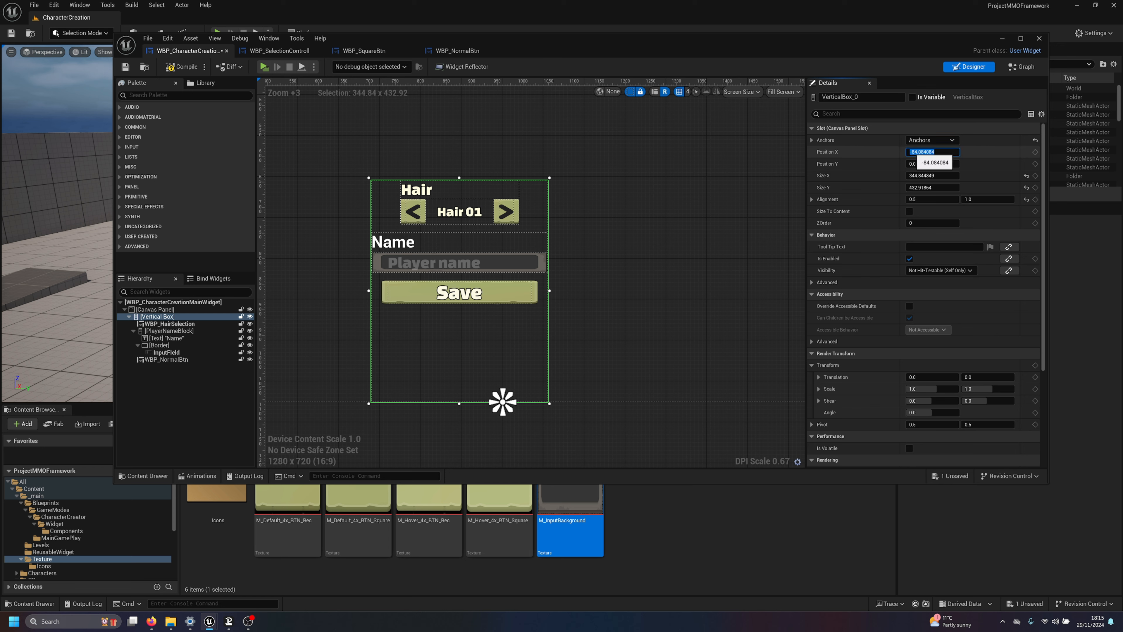
# Step: Set the main Vertical Box's Position X to 0, check it in a game preview, and reduce its height to about 253
pyautogui.write('0')
pyautogui.press('Return')
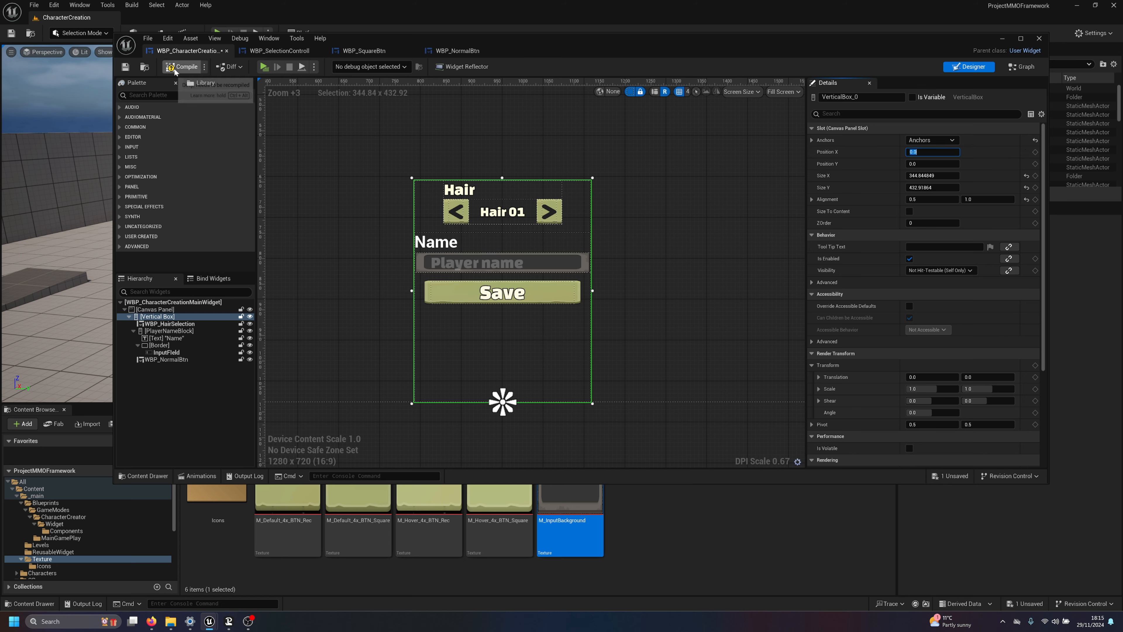
pyautogui.click(264, 66)
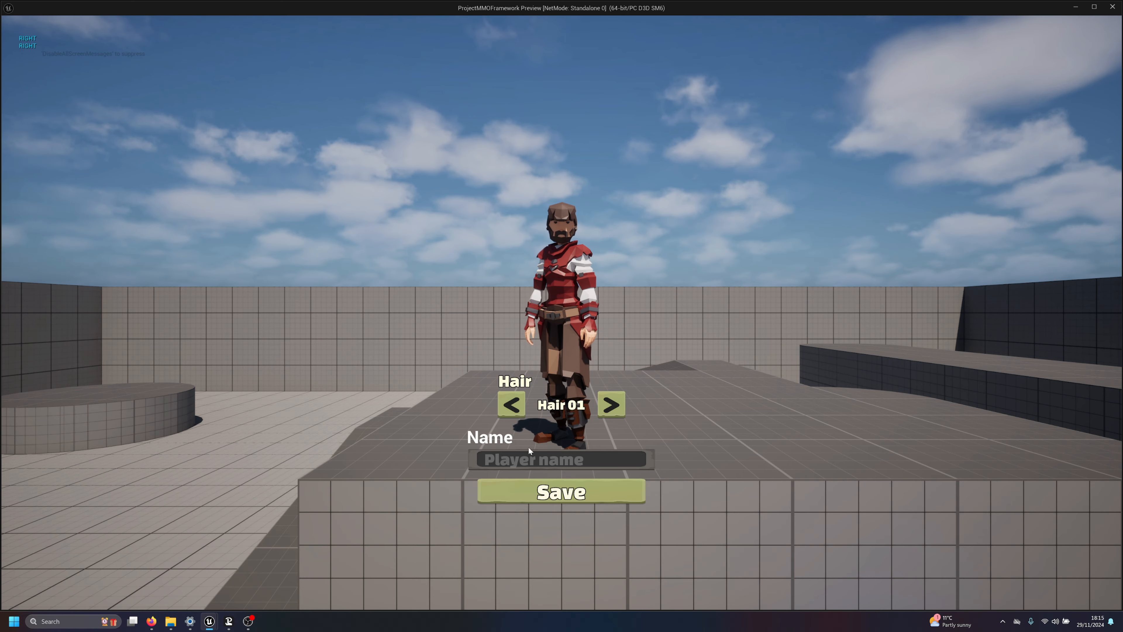
pyautogui.press('Escape')
pyautogui.moveTo(502, 176); pyautogui.dragTo(513, 271)
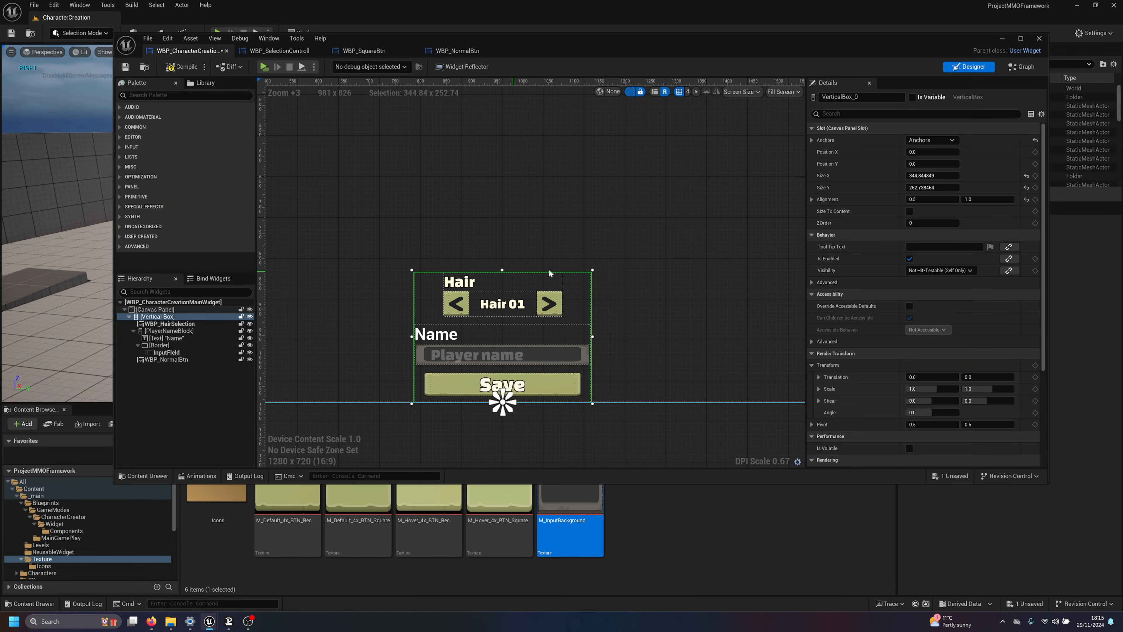
# Step: Set the font family of the "Name" text to ChangaOne-Regular_Font
pyautogui.scroll(4, 389, 327)
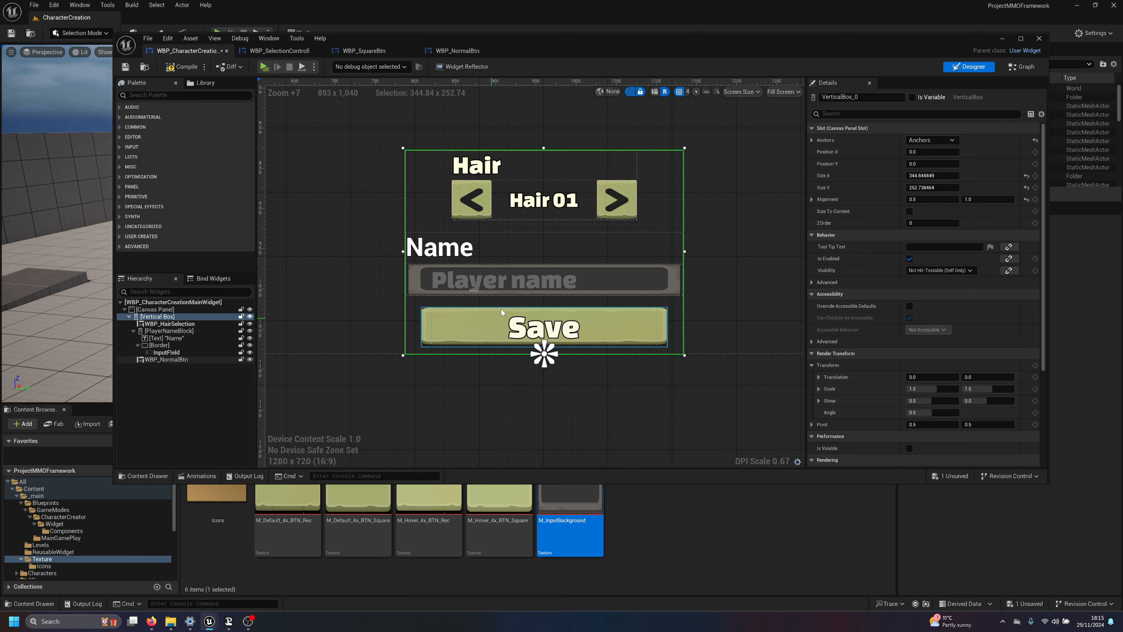
pyautogui.click(428, 253)
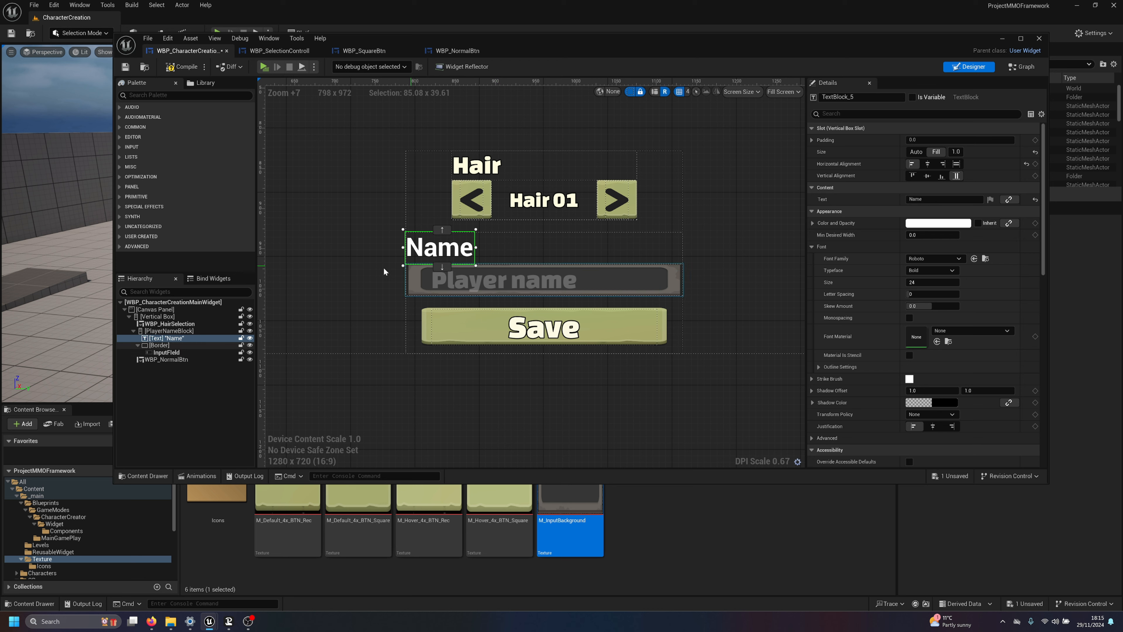
pyautogui.click(937, 199)
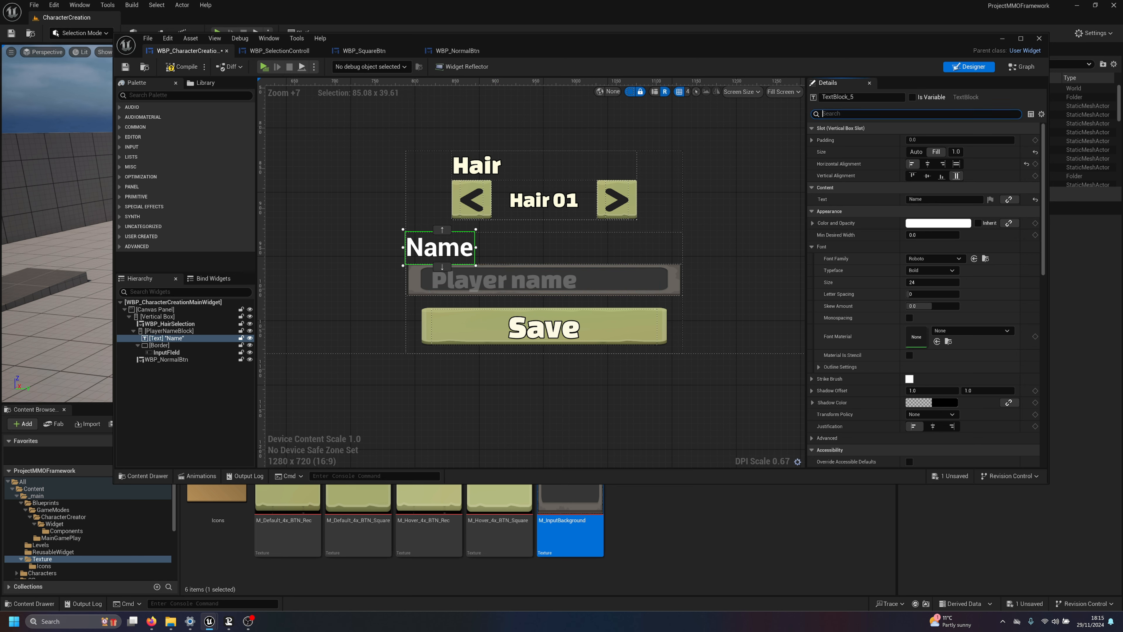
pyautogui.write('font')
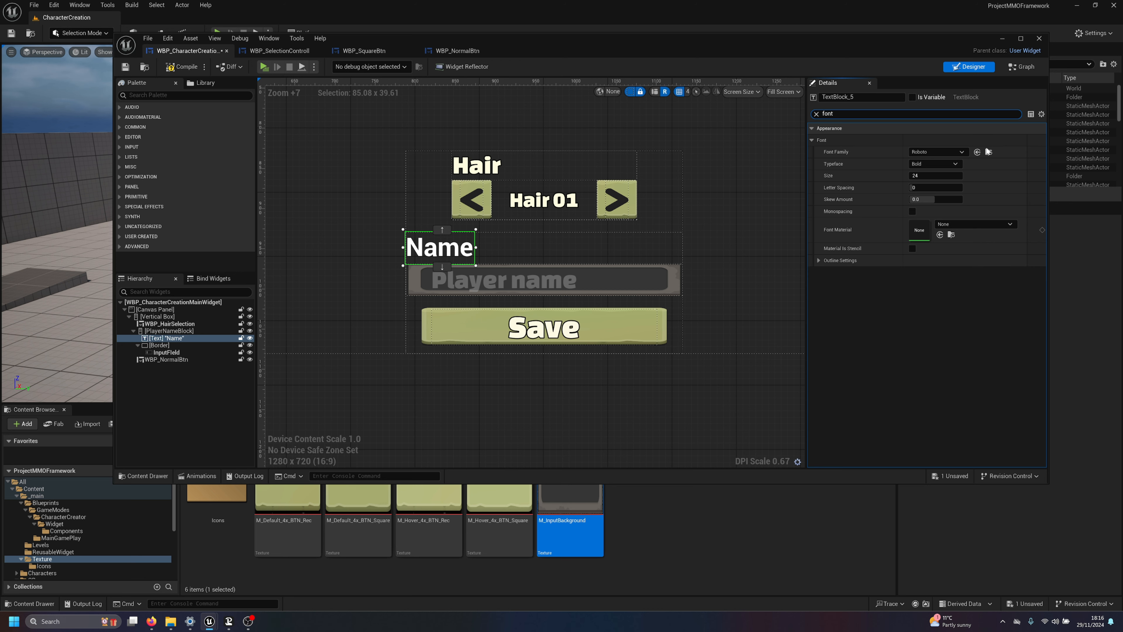
pyautogui.click(946, 154)
pyautogui.click(973, 261)
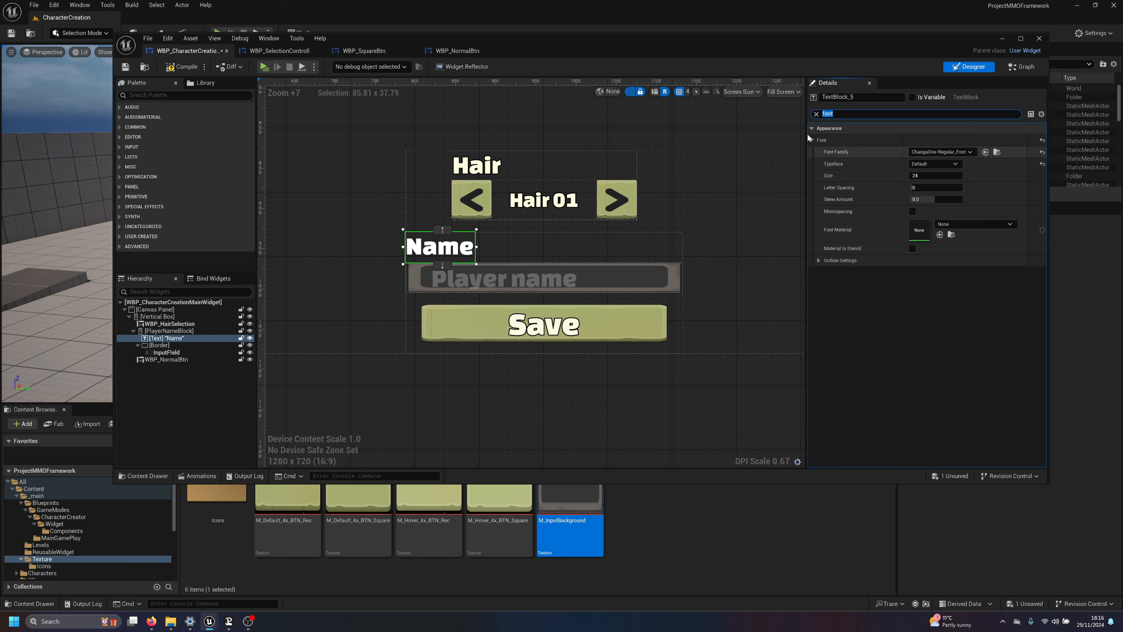
pyautogui.press('BackSpace')
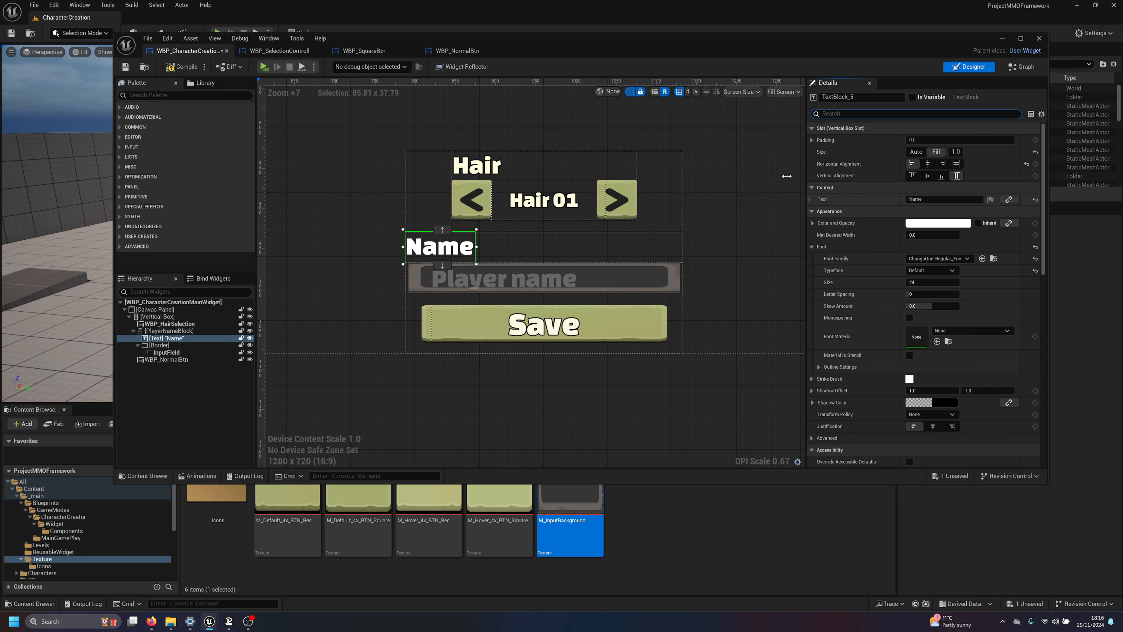
# Step: Set the "Name" text's Color and Opacity to a pale yellow, hex sRGB FFFFD5FF
pyautogui.click(918, 227)
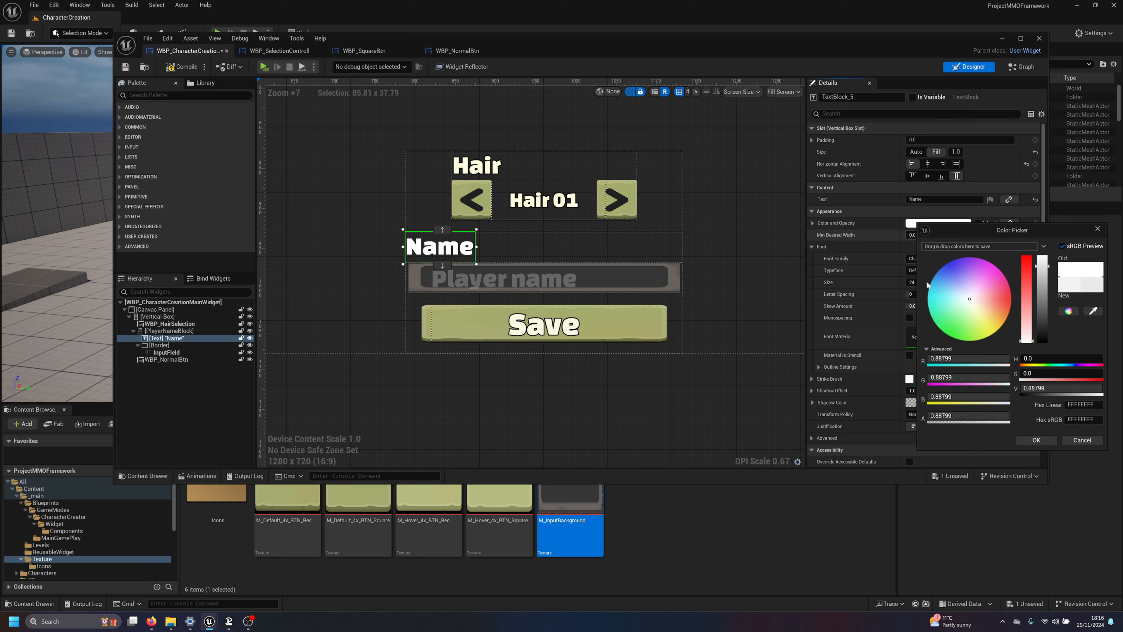
pyautogui.click(972, 302)
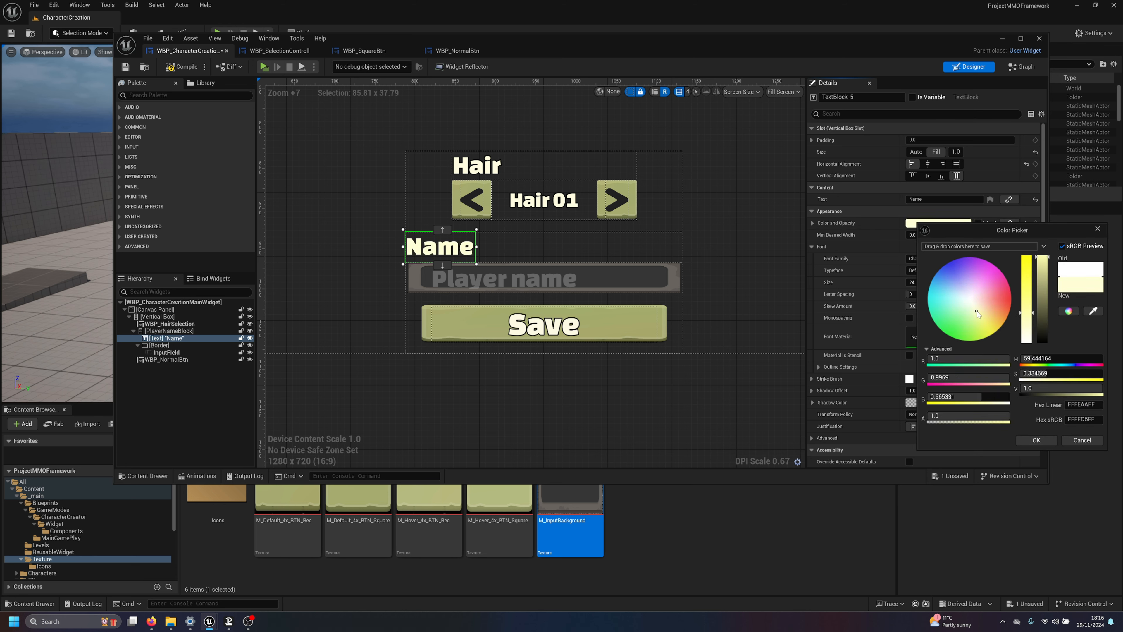
pyautogui.click(1036, 440)
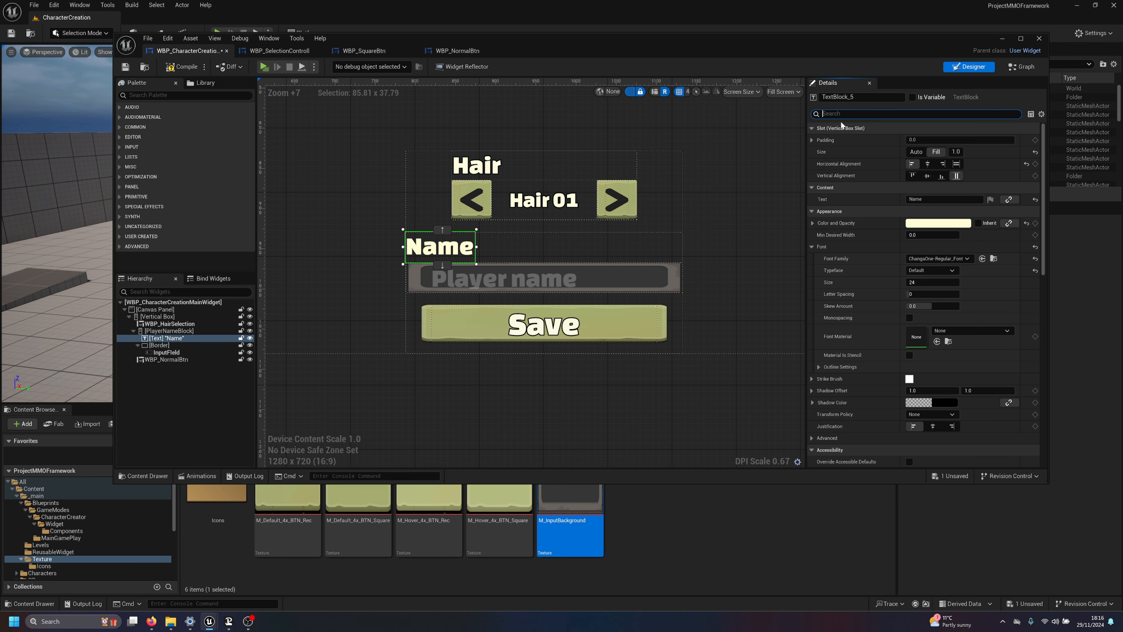
# Step: Set the "Name" text's font outline size to 1, and compile and save the widget
pyautogui.write('out')
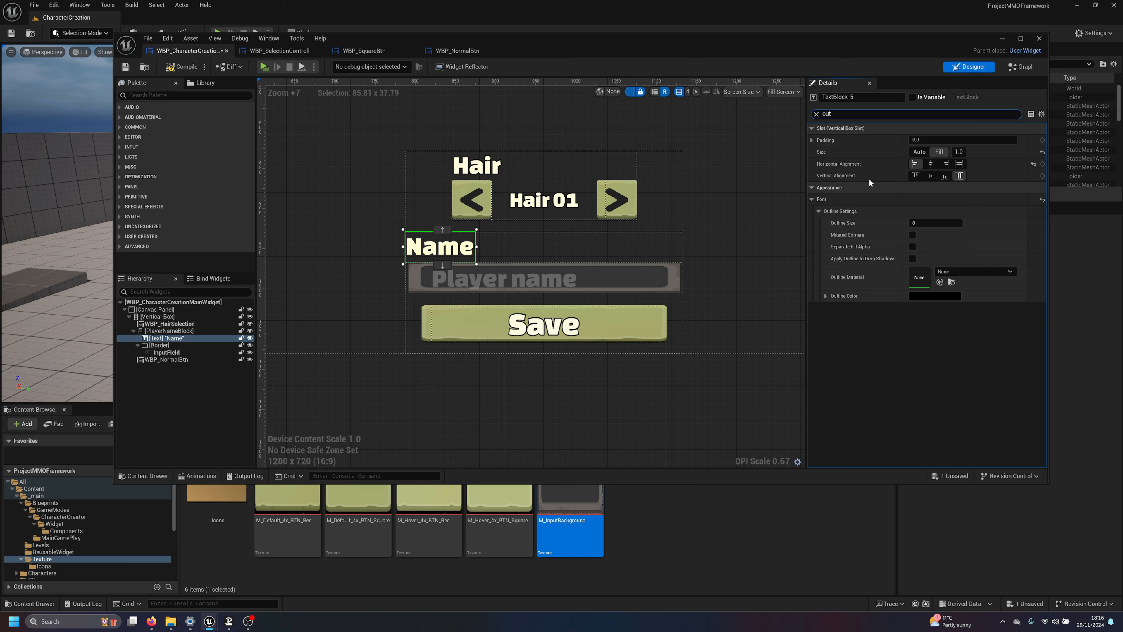
pyautogui.click(920, 222)
pyautogui.press('Return')
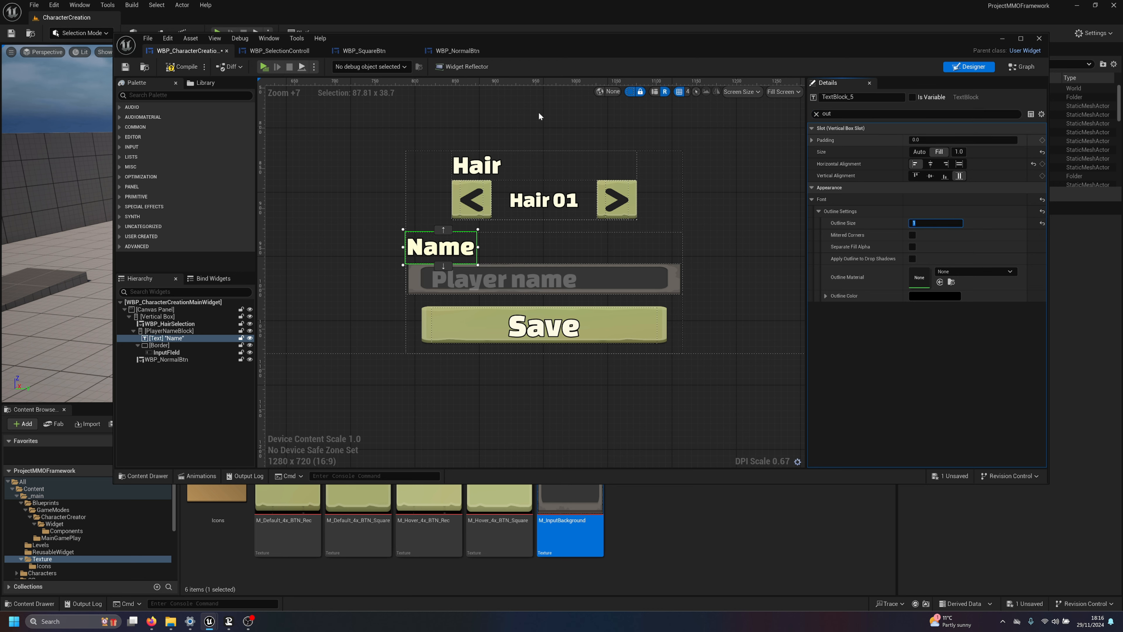
pyautogui.click(179, 70)
pyautogui.click(125, 67)
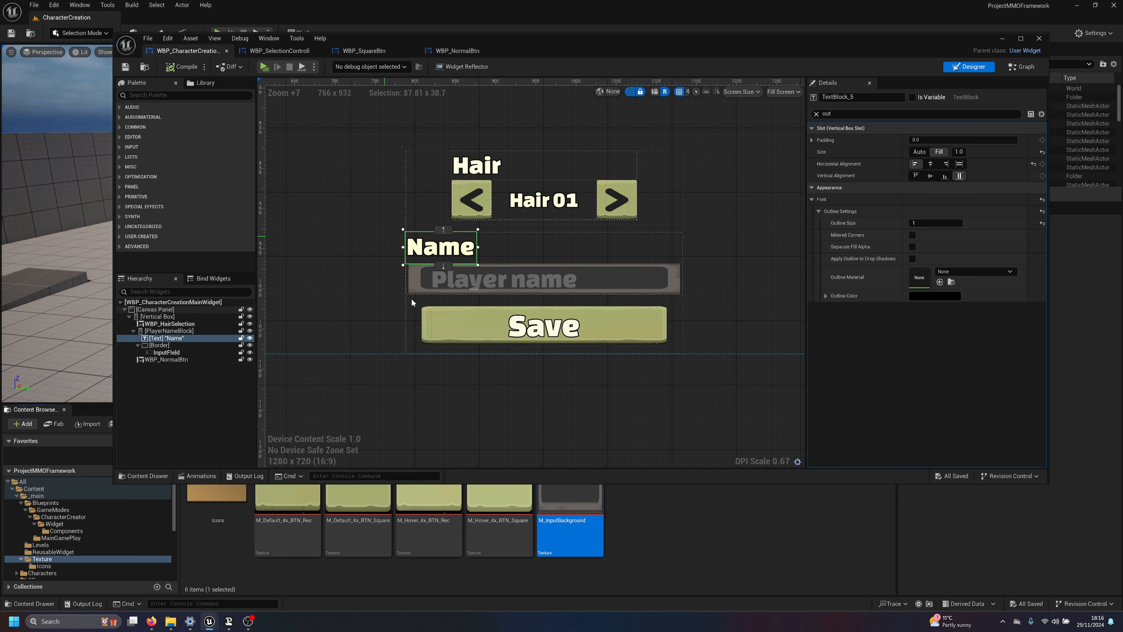
# Step: Try Fill sizing and centred horizontal alignment on PlayerNameBlock's slot, returning them to Auto and fill
pyautogui.click(156, 344)
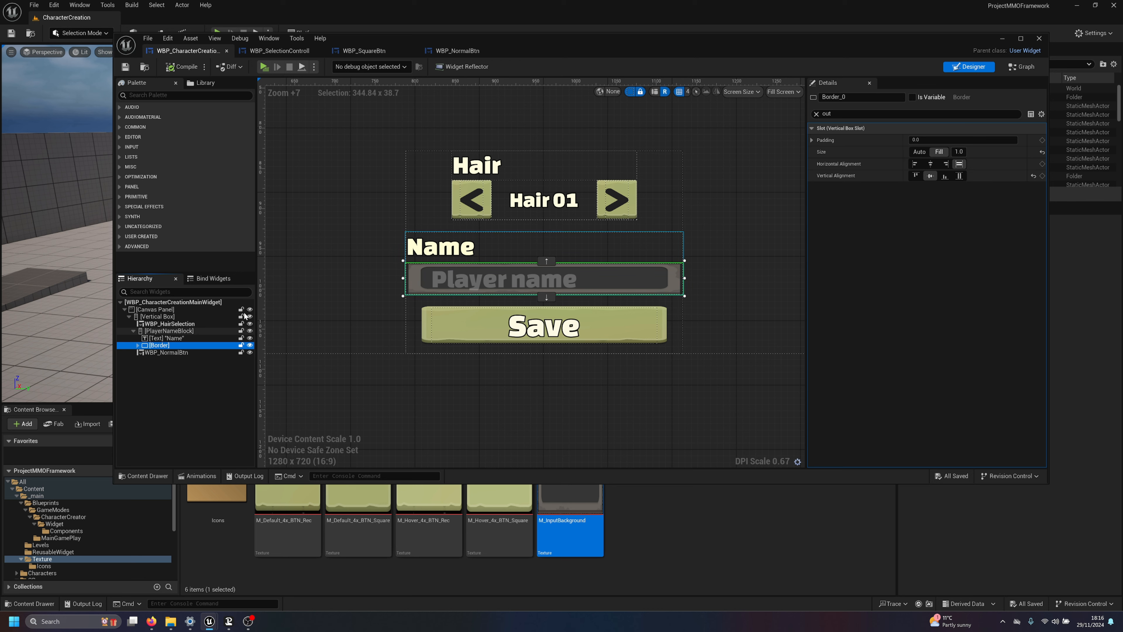
pyautogui.click(159, 331)
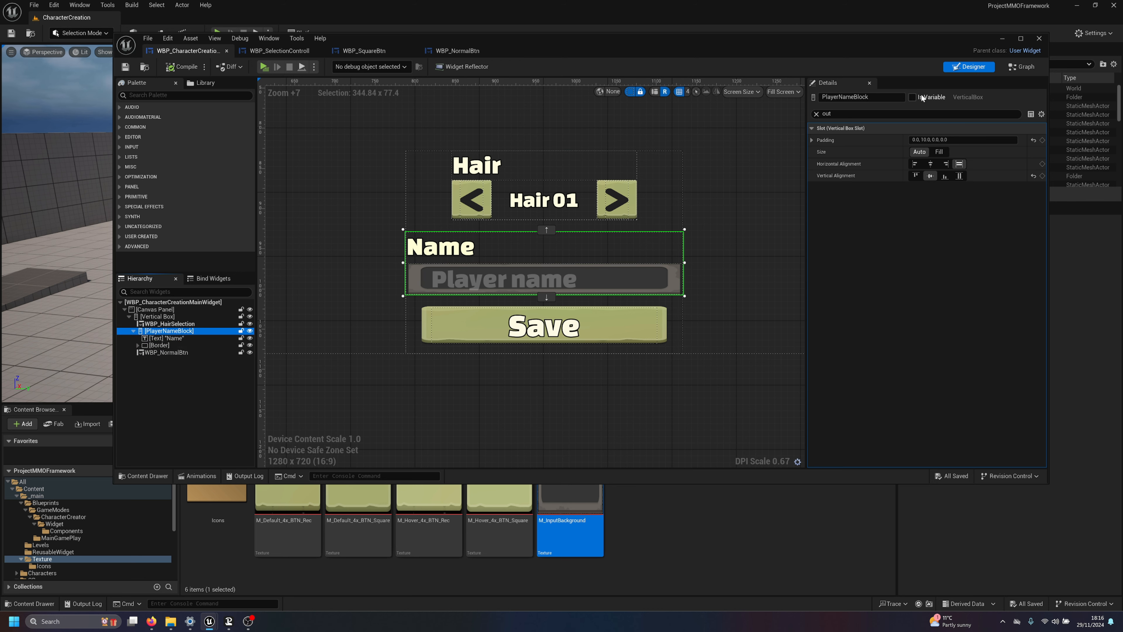
pyautogui.click(938, 152)
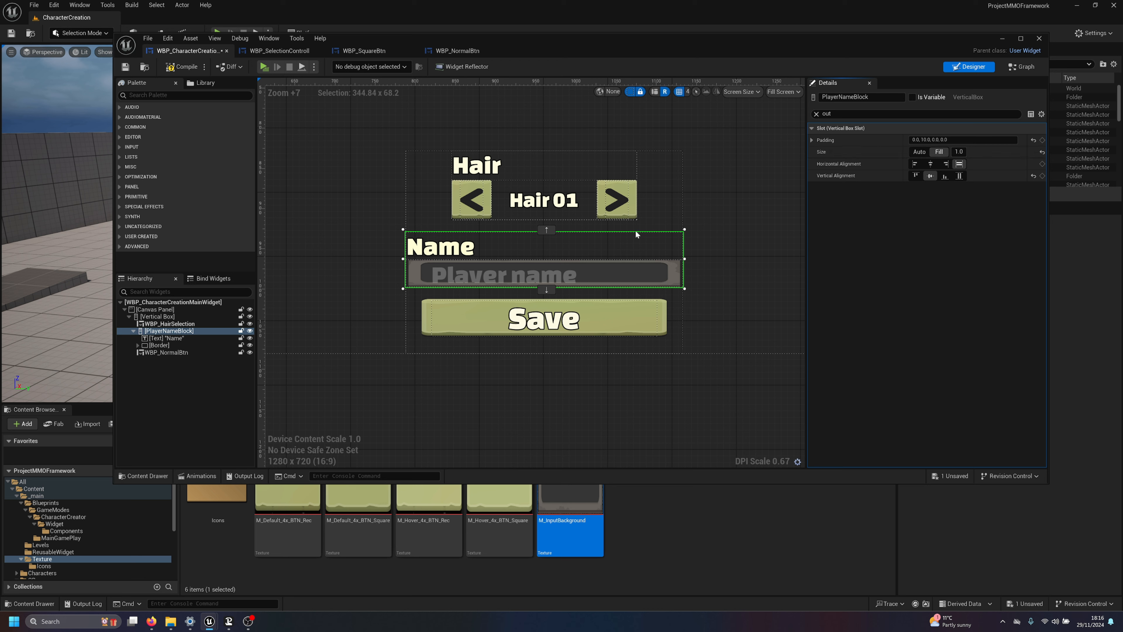
pyautogui.click(918, 153)
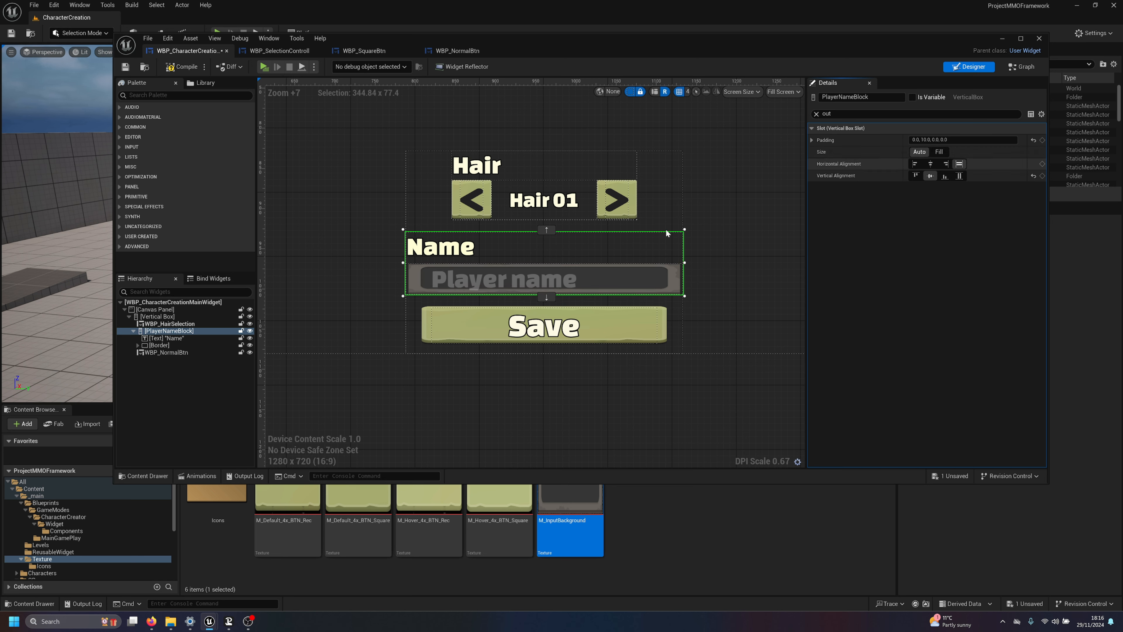
pyautogui.click(931, 164)
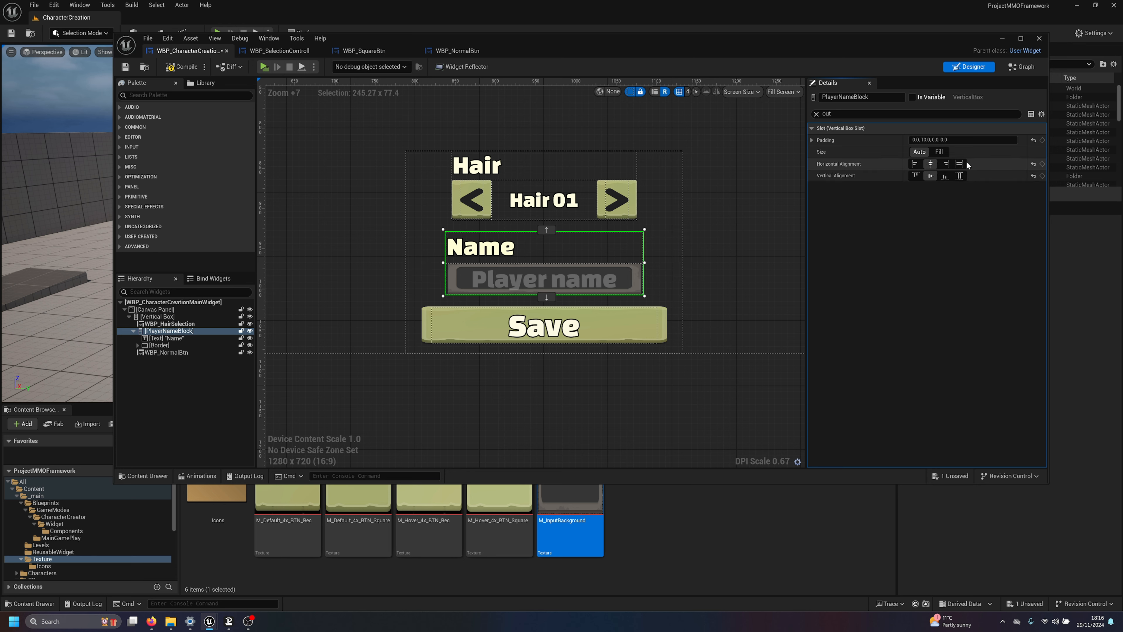
pyautogui.click(959, 164)
# Step: Set PlayerNameBlock's vertical alignment to fill, and compile and save the widget
pyautogui.click(960, 176)
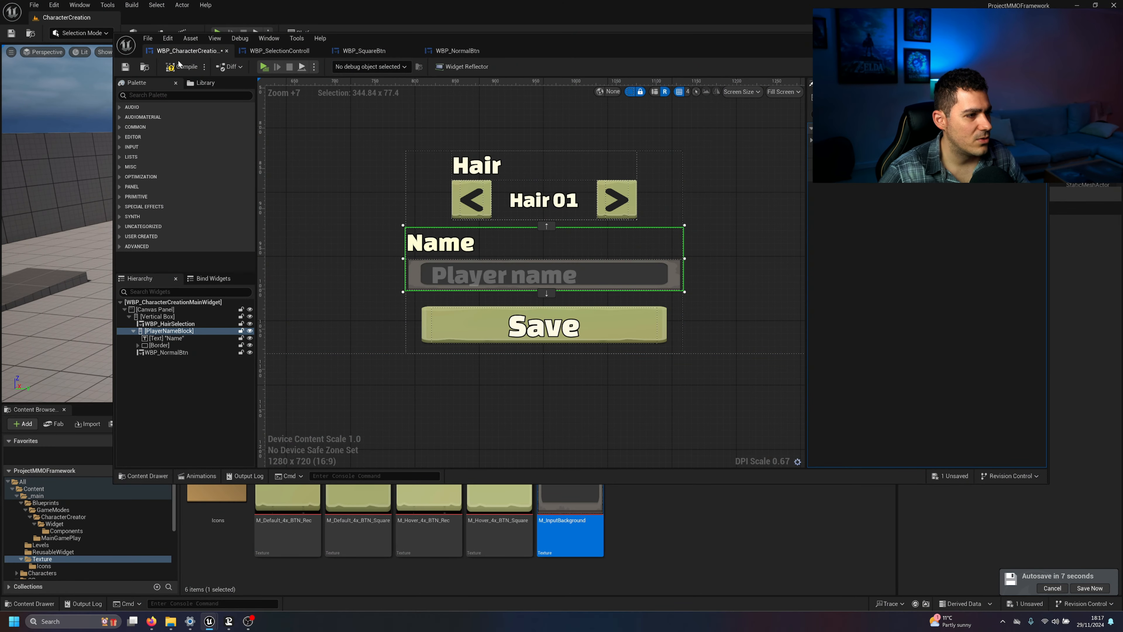
pyautogui.click(125, 66)
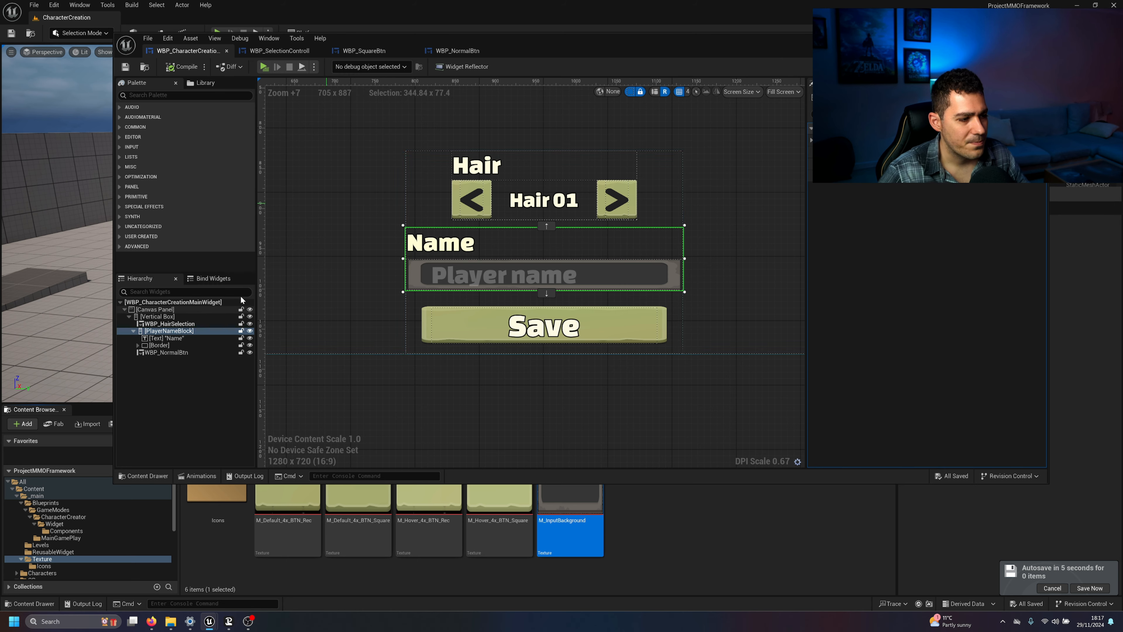
# Step: Locate the WBP_SelectionControll asset in its Components folder and move the widget editor window clear of the folder contents
pyautogui.moveTo(382, 46); pyautogui.dragTo(724, 82)
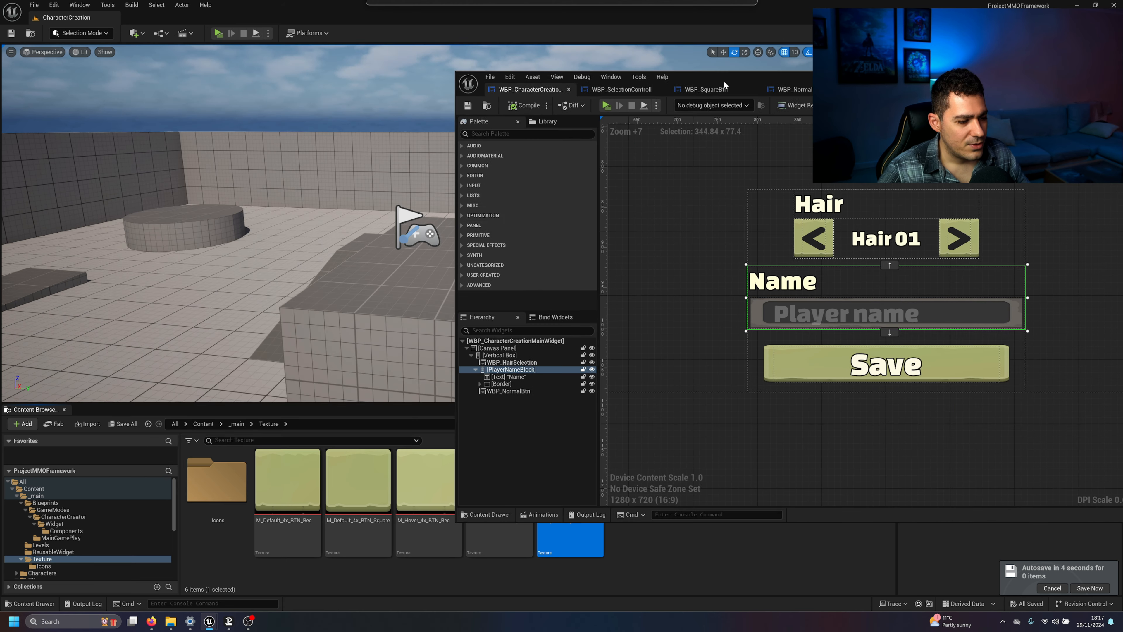
pyautogui.click(620, 90)
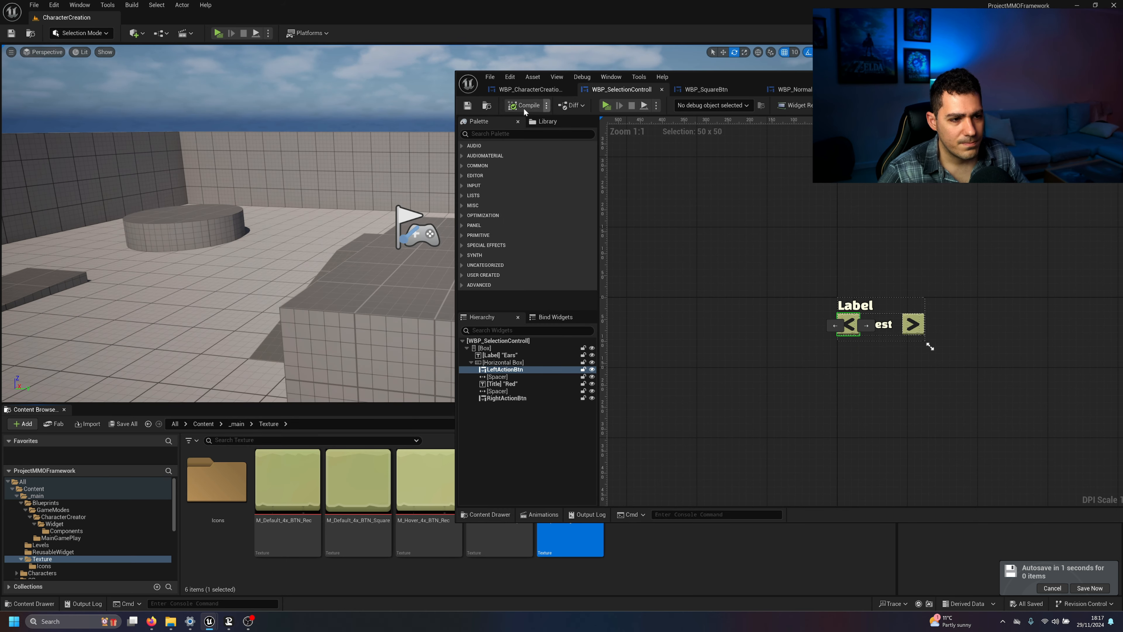
pyautogui.click(487, 105)
pyautogui.click(365, 483)
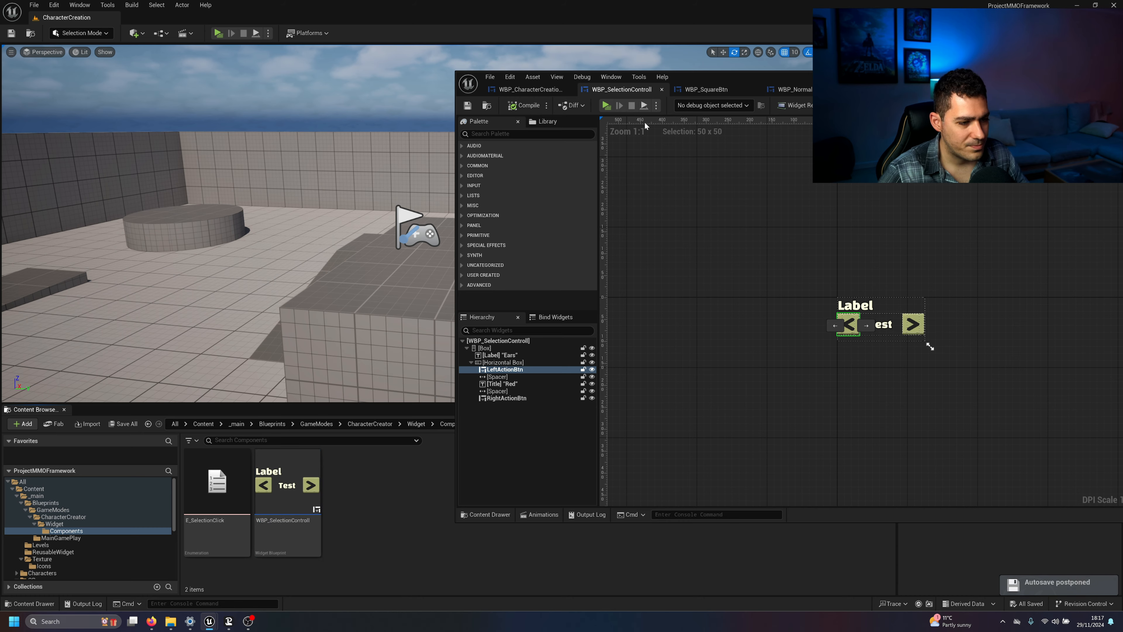
pyautogui.moveTo(706, 76); pyautogui.dragTo(878, 329)
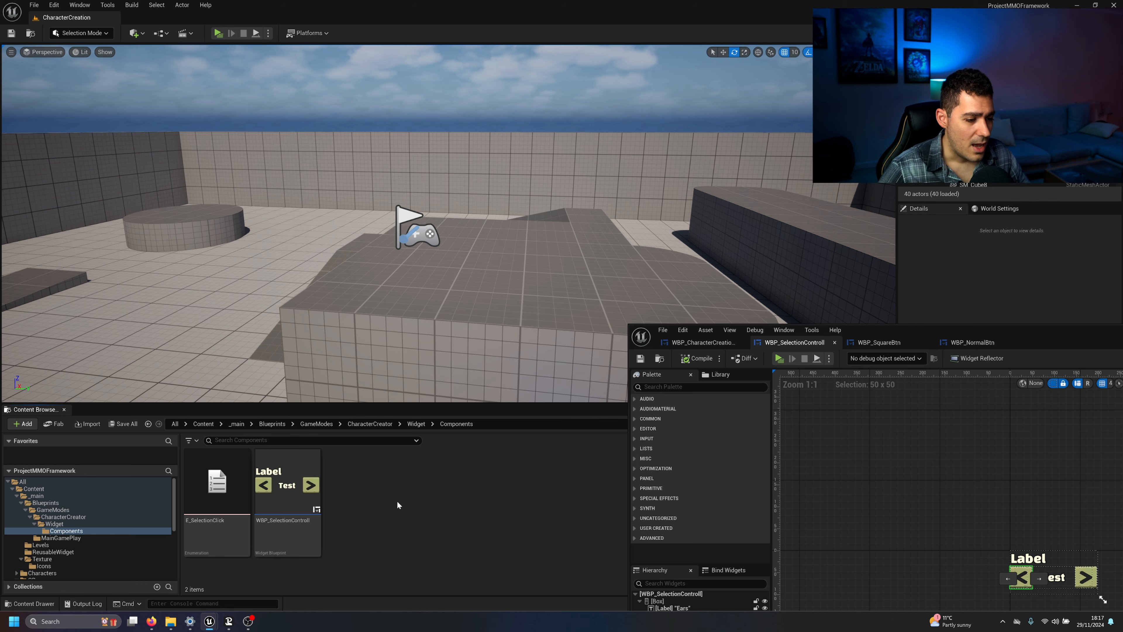
# Step: Create a Widget Blueprint based on User Widget in the Components folder, name it WBP_TextInput, and save it
pyautogui.rightClick(398, 505)
pyautogui.moveTo(432, 493)
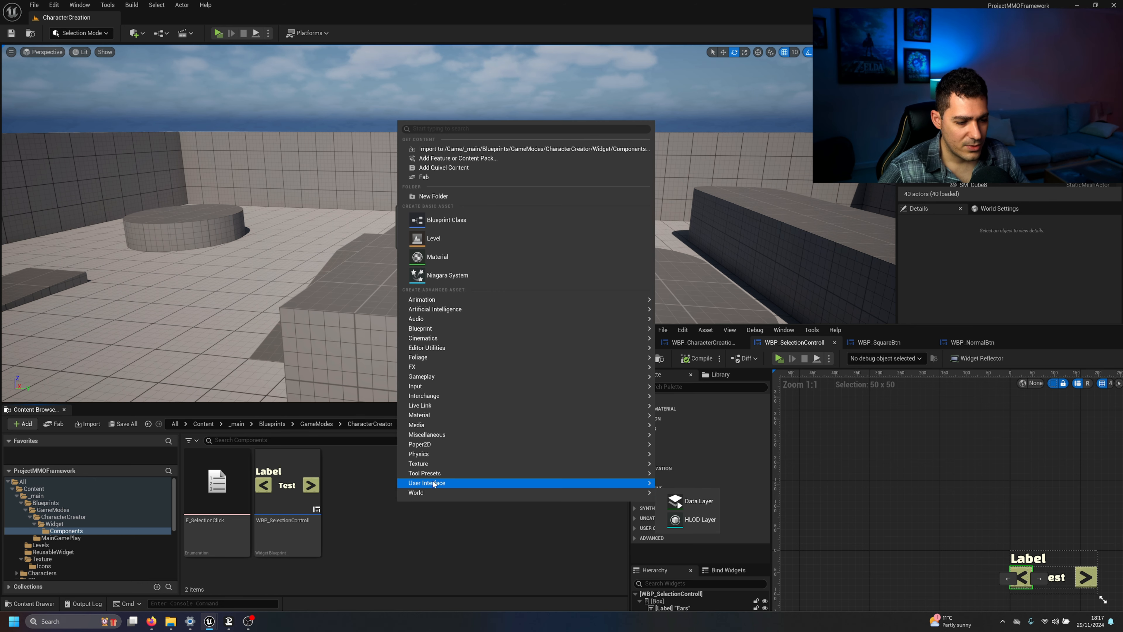
pyautogui.moveTo(438, 482)
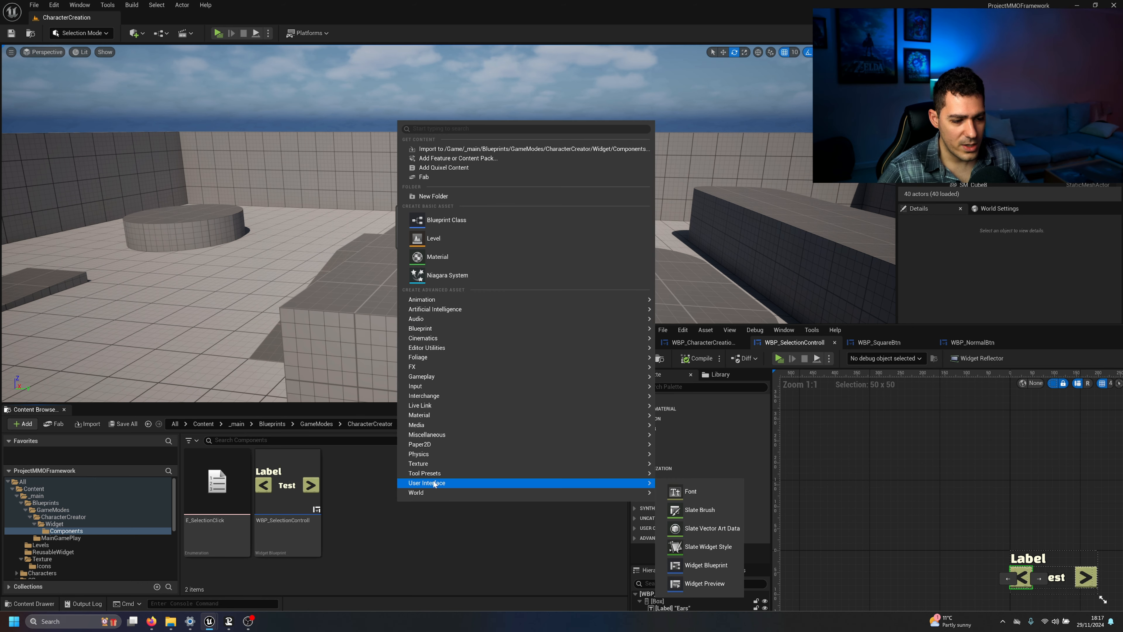
pyautogui.click(703, 565)
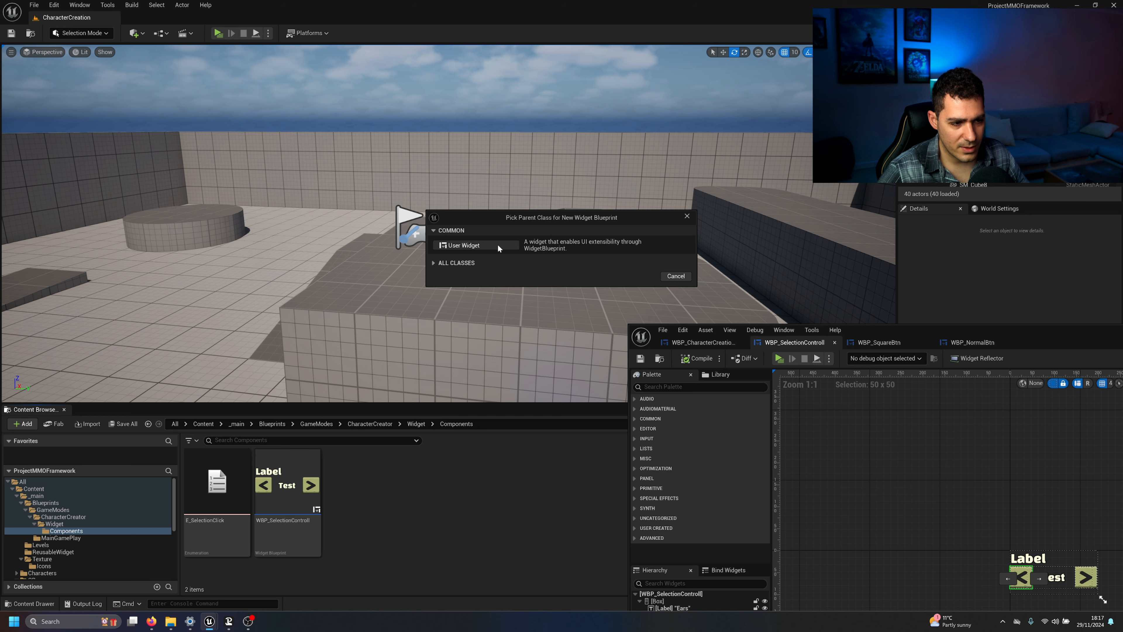
pyautogui.click(476, 244)
pyautogui.write('WBP_TextInput')
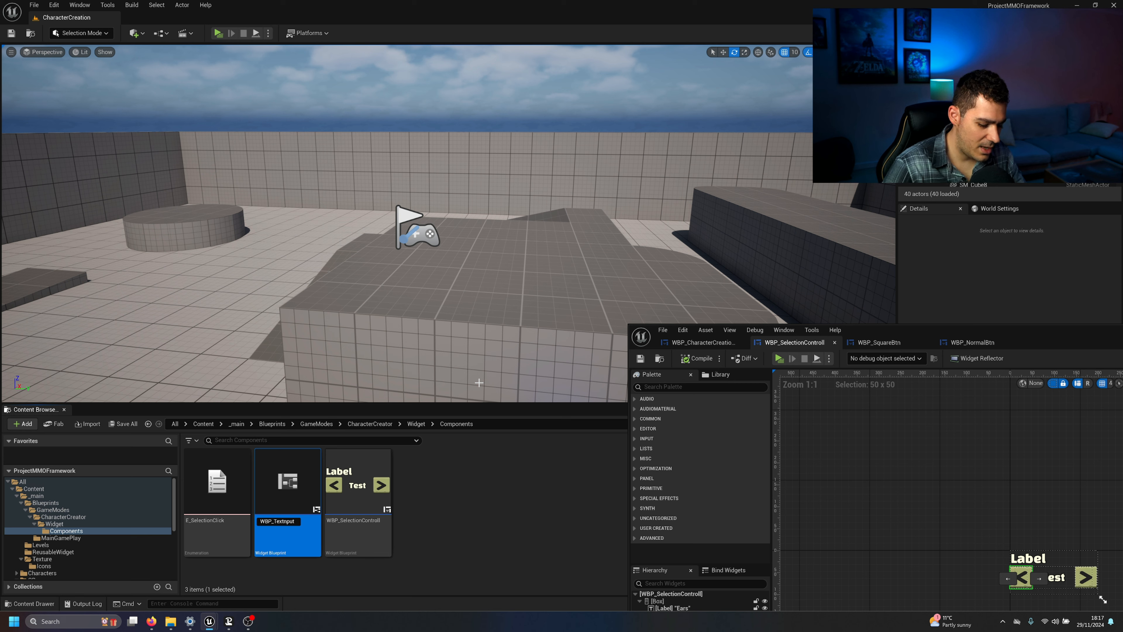
pyautogui.write('I')
pyautogui.press('Return')
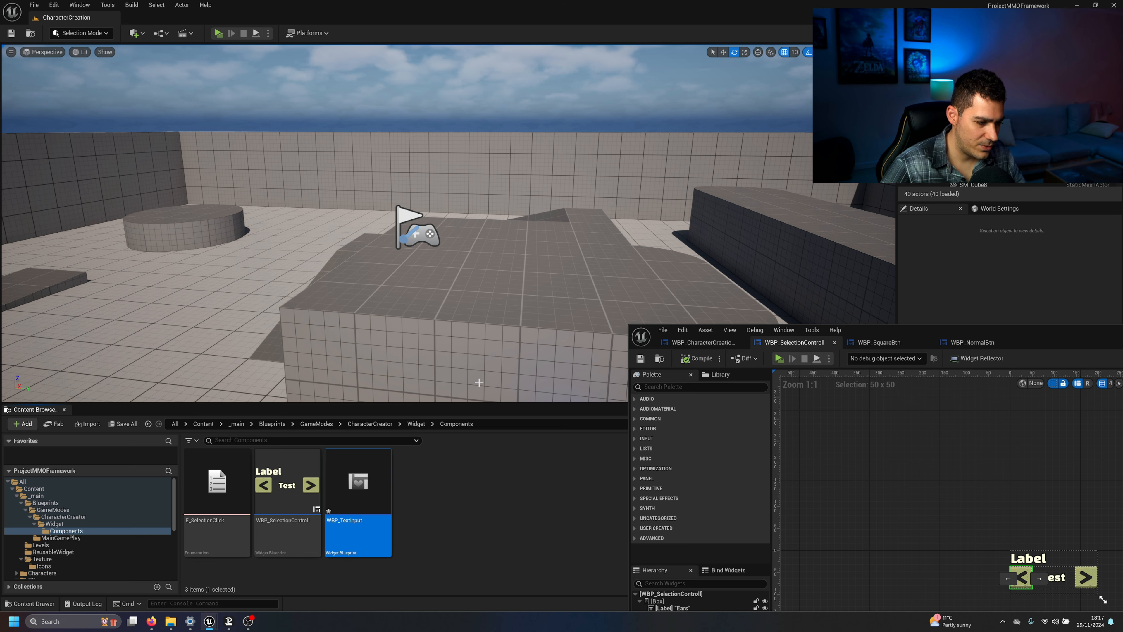
pyautogui.click(123, 423)
pyautogui.click(632, 413)
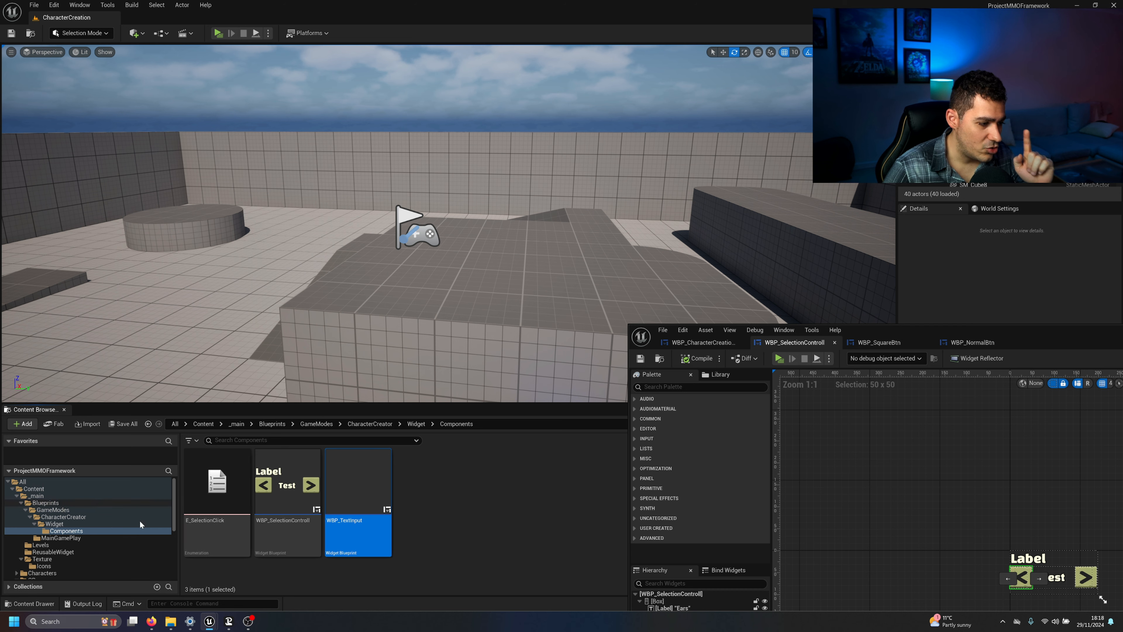
# Step: Move WBP_TextInput into the ReusableWidget folder and open that folder
pyautogui.moveTo(347, 484); pyautogui.dragTo(79, 554)
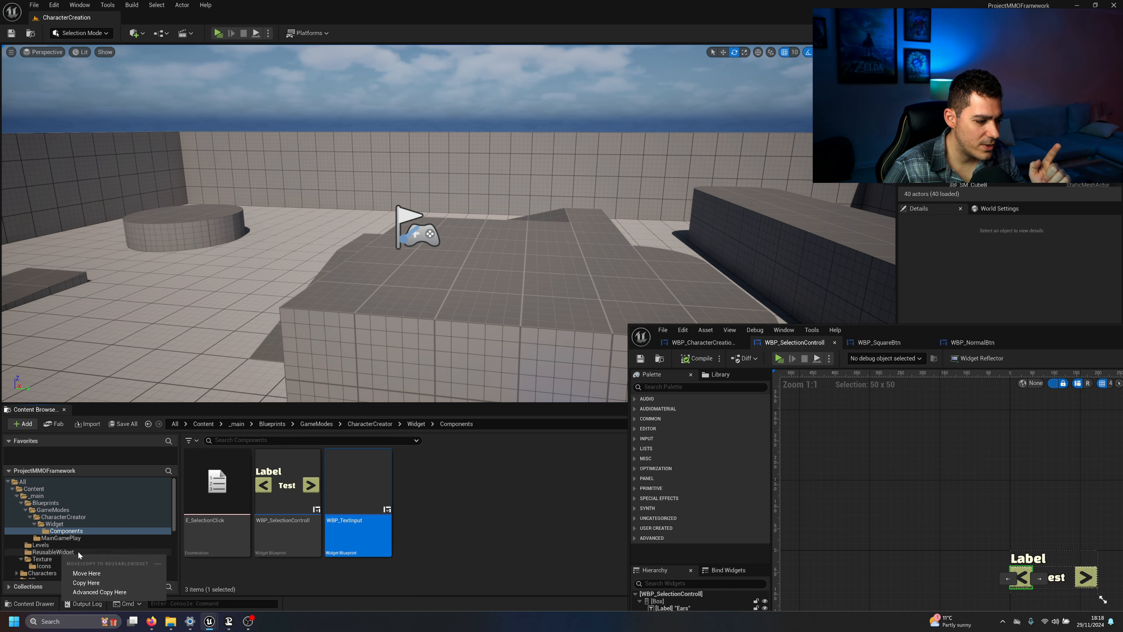
pyautogui.click(86, 573)
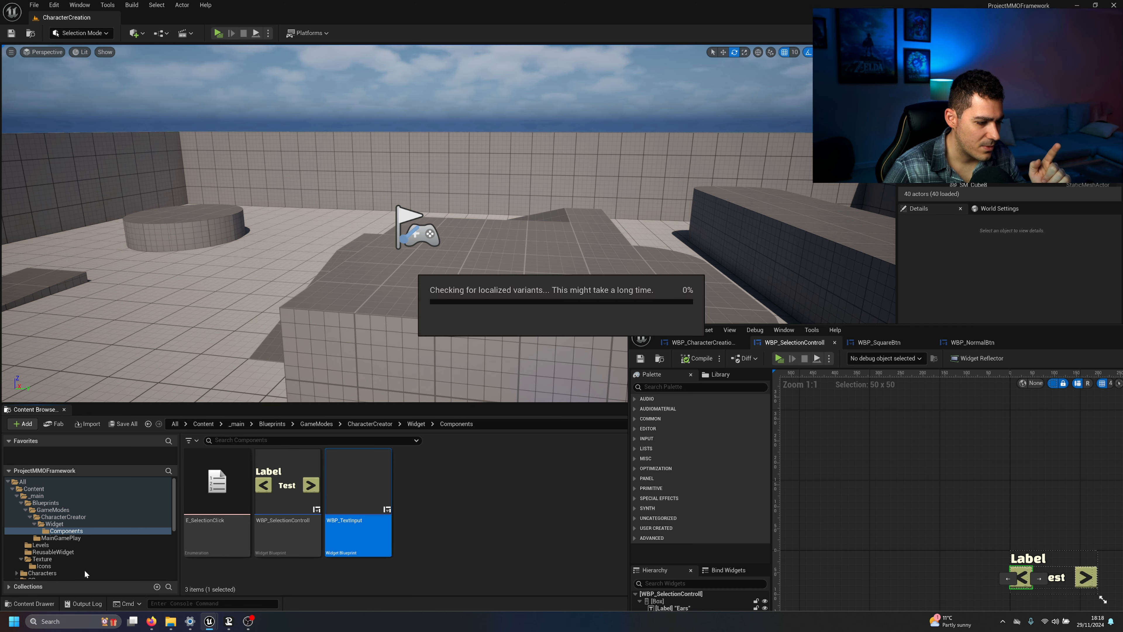
pyautogui.click(38, 551)
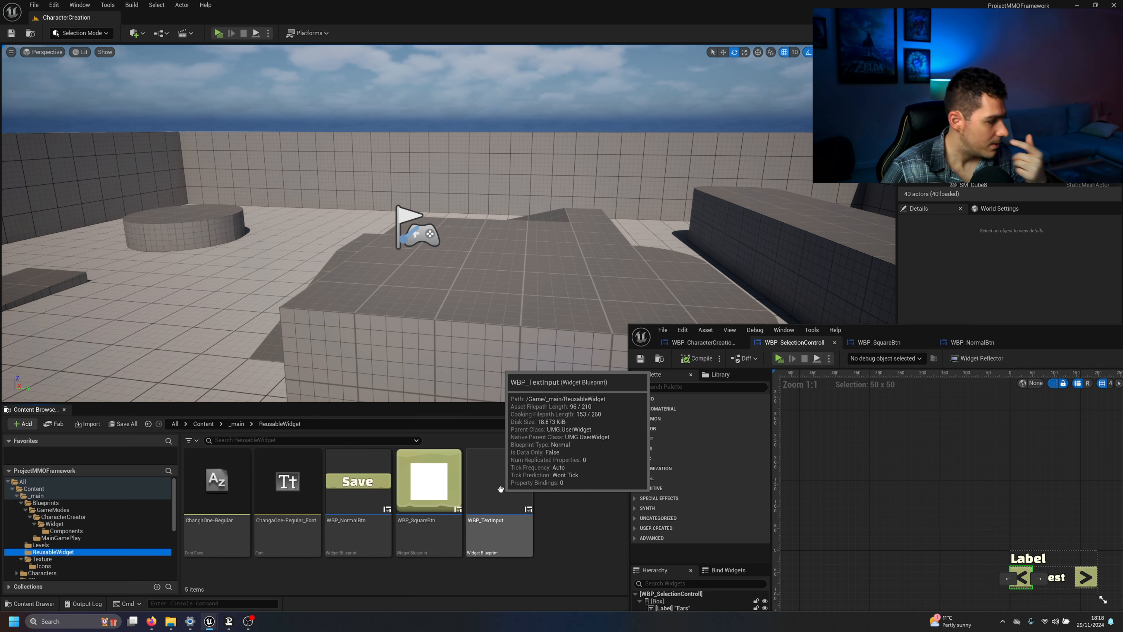
# Step: Open WBP_TextInput and paste a copy of PlayerNameBlock from WBP_CharacterCreationMainWidget into it as the root content
pyautogui.doubleClick(500, 488)
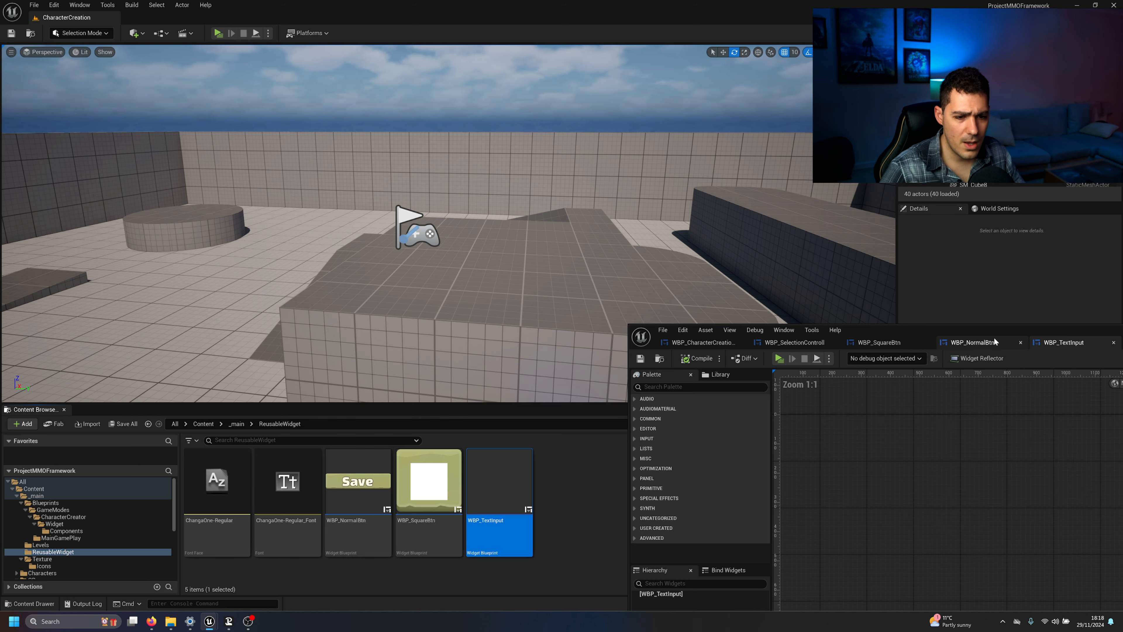
pyautogui.moveTo(992, 338); pyautogui.dragTo(484, 166)
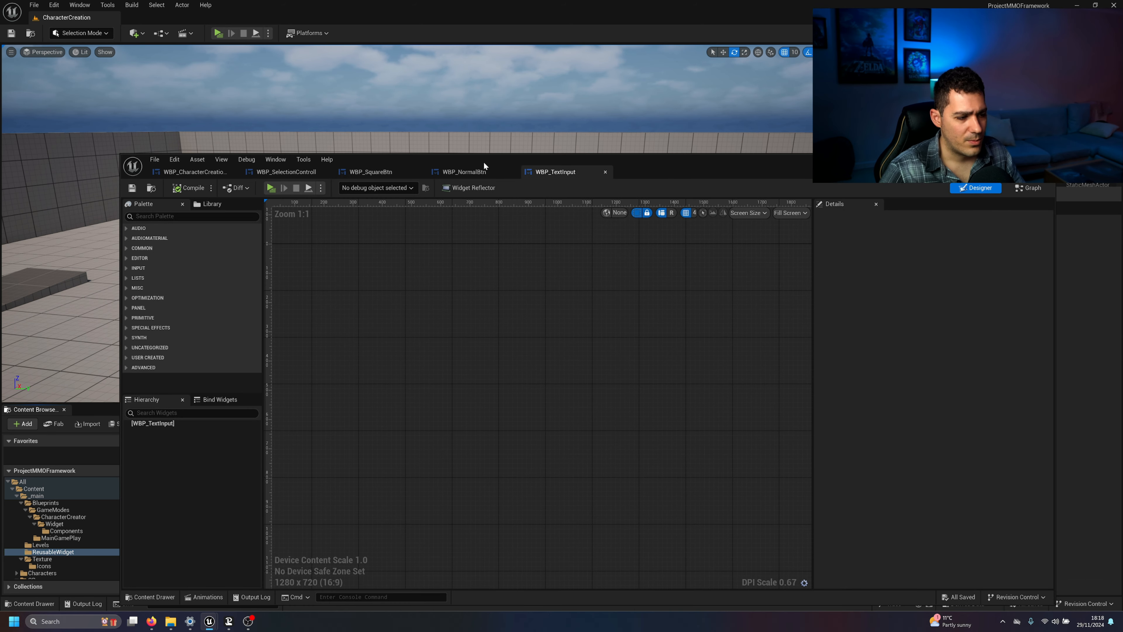
pyautogui.click(197, 172)
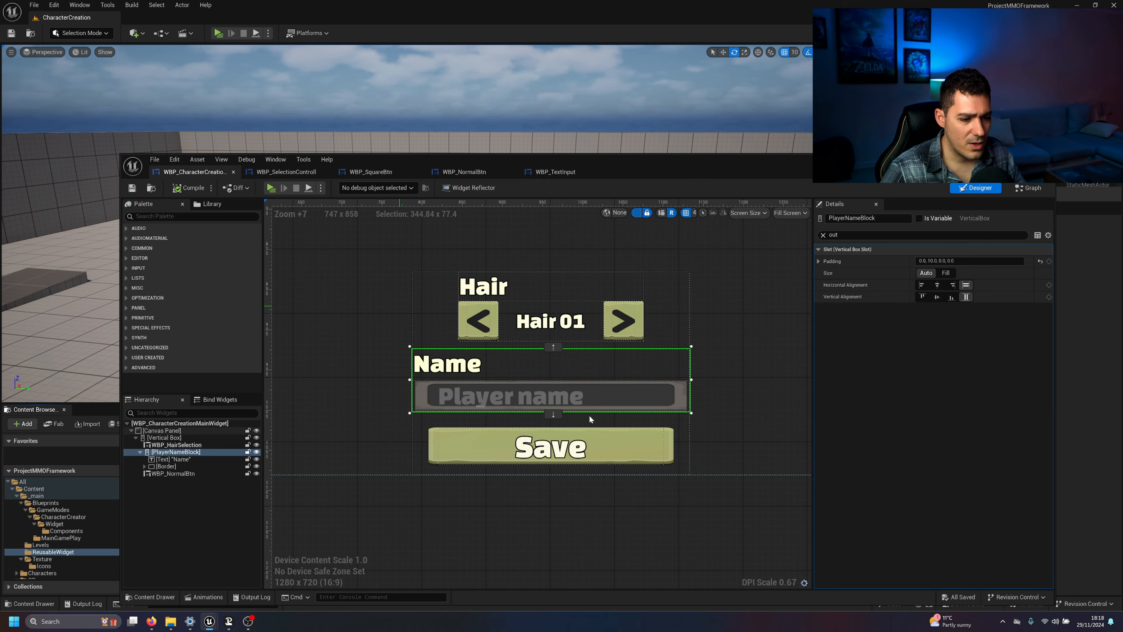
pyautogui.rightClick(164, 452)
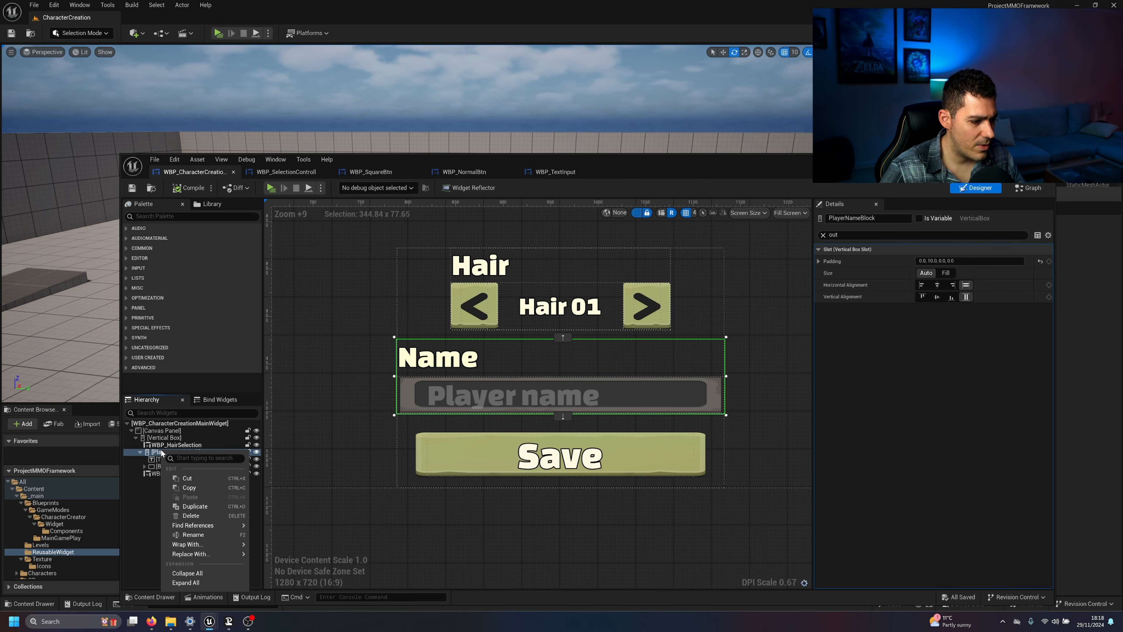
pyautogui.click(194, 491)
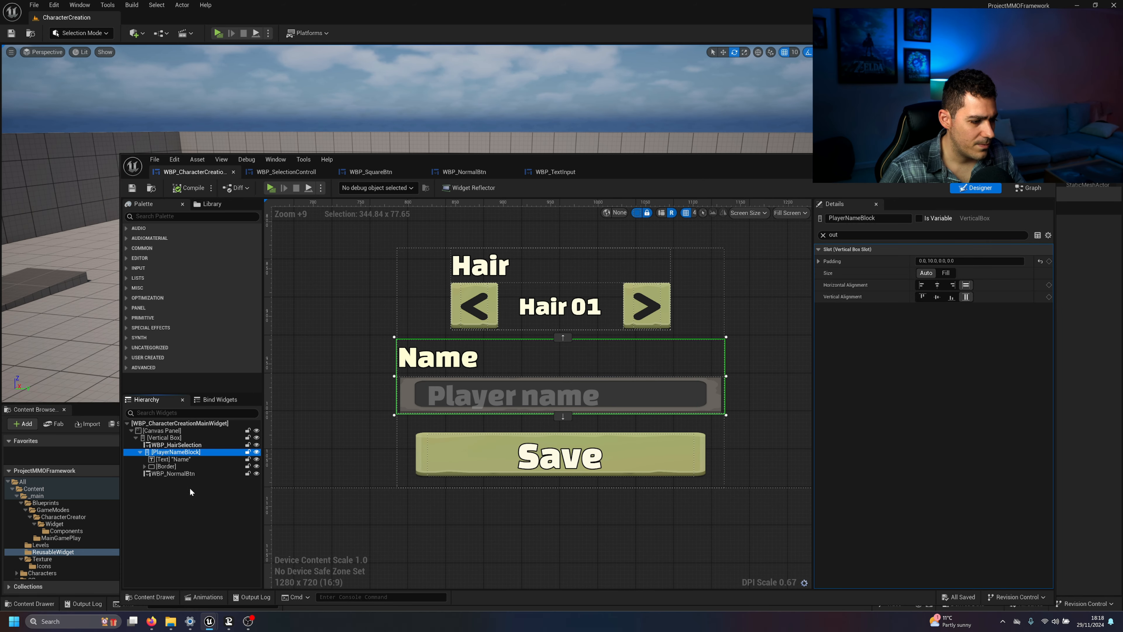
pyautogui.click(555, 172)
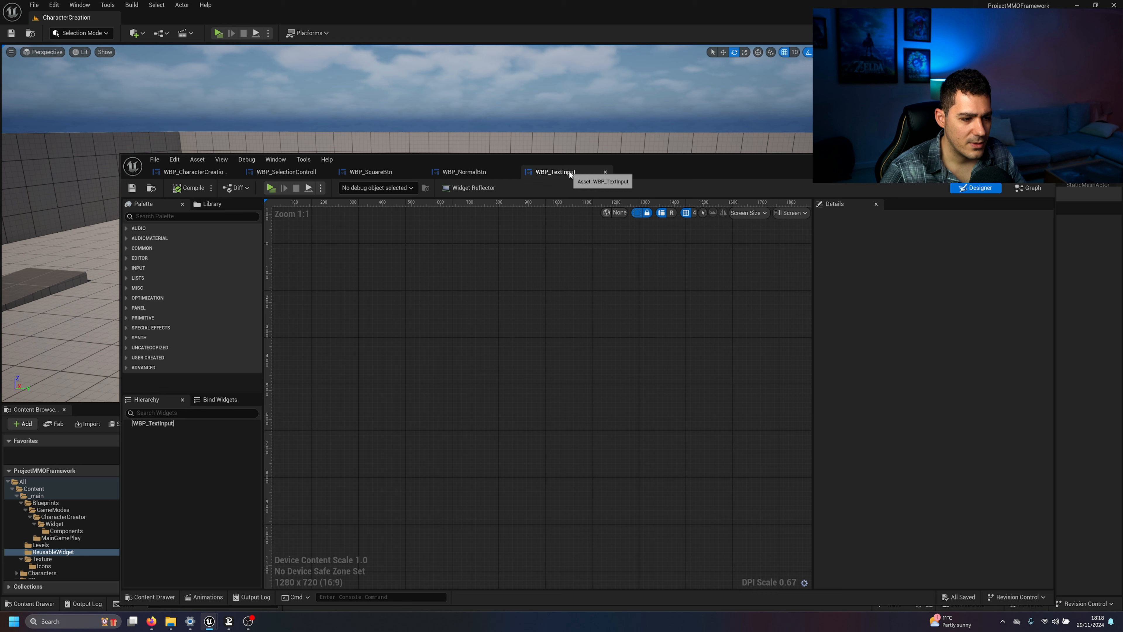
pyautogui.rightClick(160, 425)
pyautogui.click(189, 469)
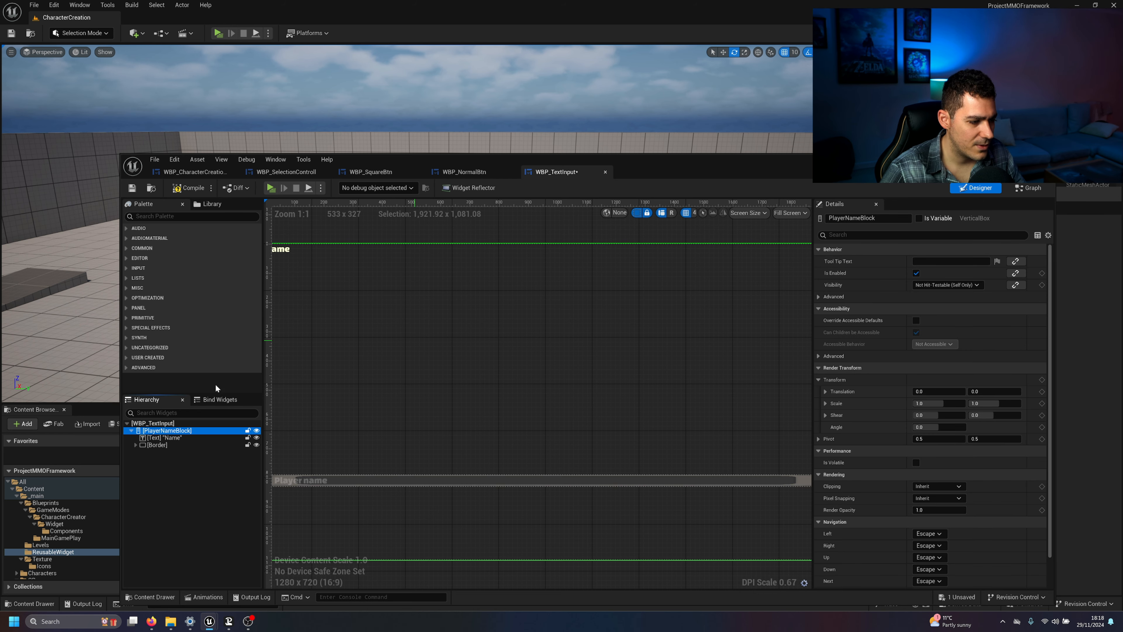
# Step: Set the WBP_TextInput designer preview size to Desired on Screen
pyautogui.moveTo(352, 317); pyautogui.dragTo(519, 339, button='right')
pyautogui.click(790, 213)
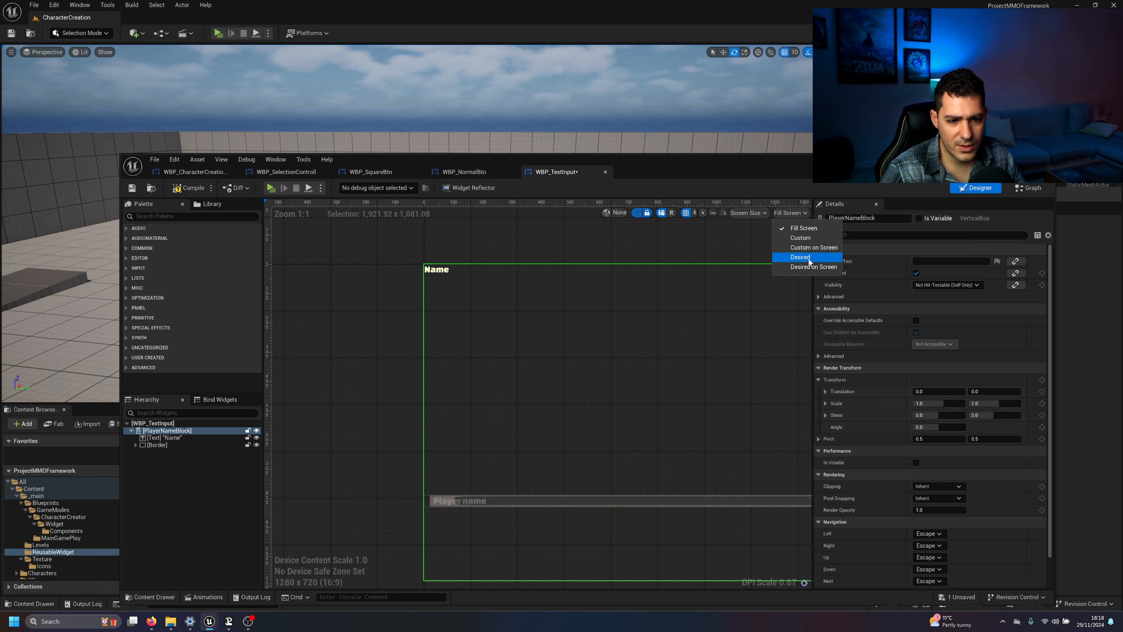
pyautogui.click(808, 267)
pyautogui.scroll(7, 439, 296)
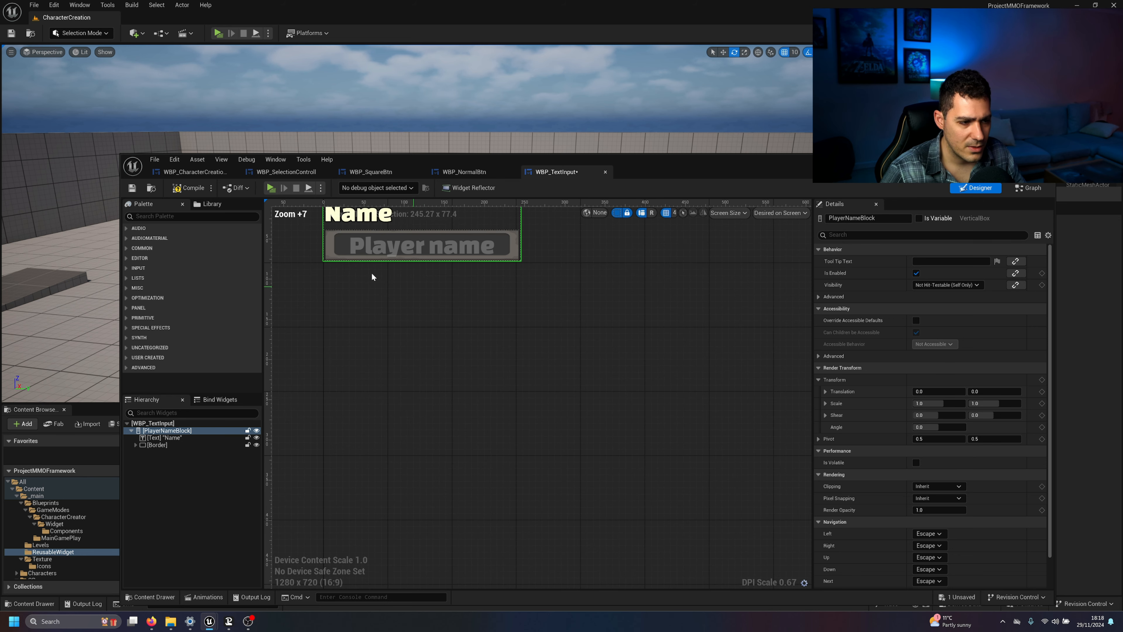
pyautogui.moveTo(371, 272); pyautogui.dragTo(472, 362, button='right')
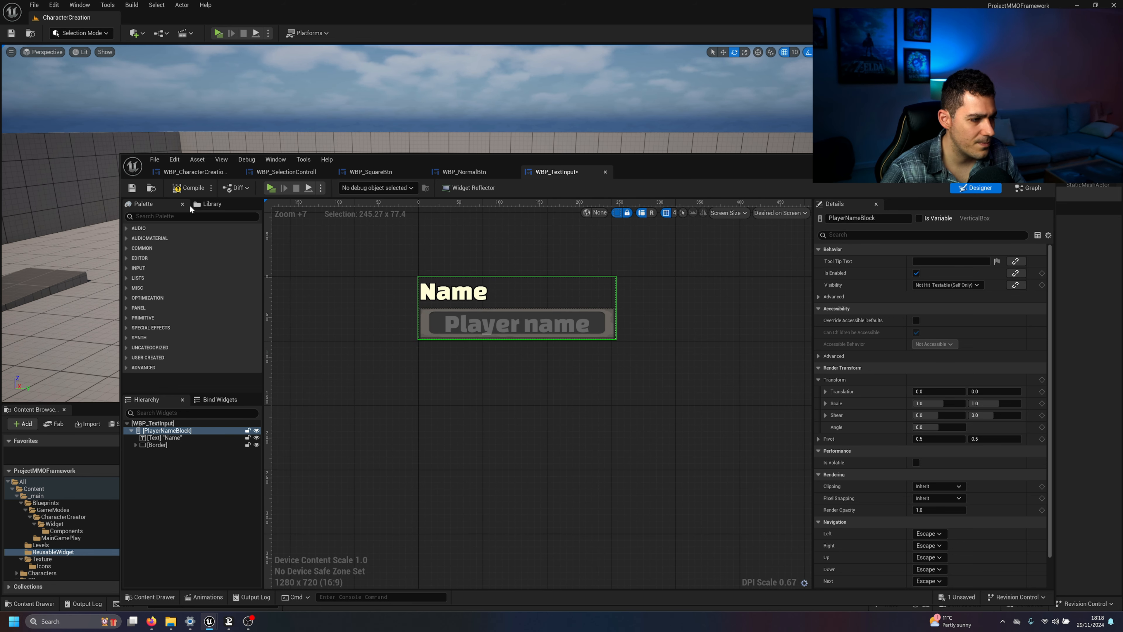
# Step: Compile and save WBP_TextInput, and maximize the widget editor window
pyautogui.click(187, 189)
pyautogui.click(134, 189)
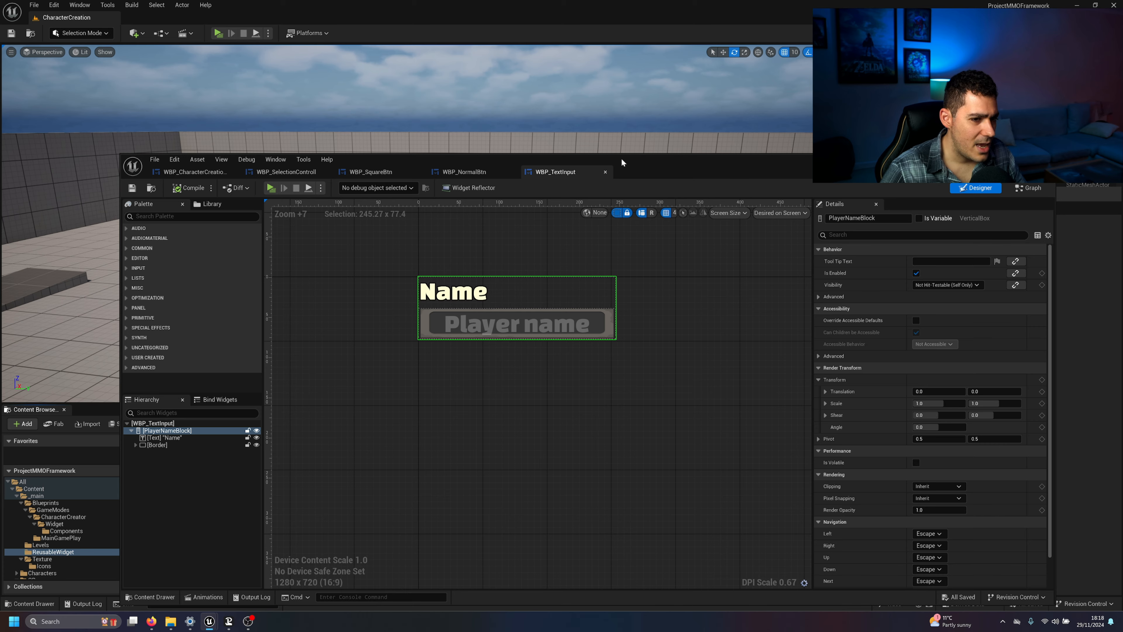
pyautogui.doubleClick(629, 164)
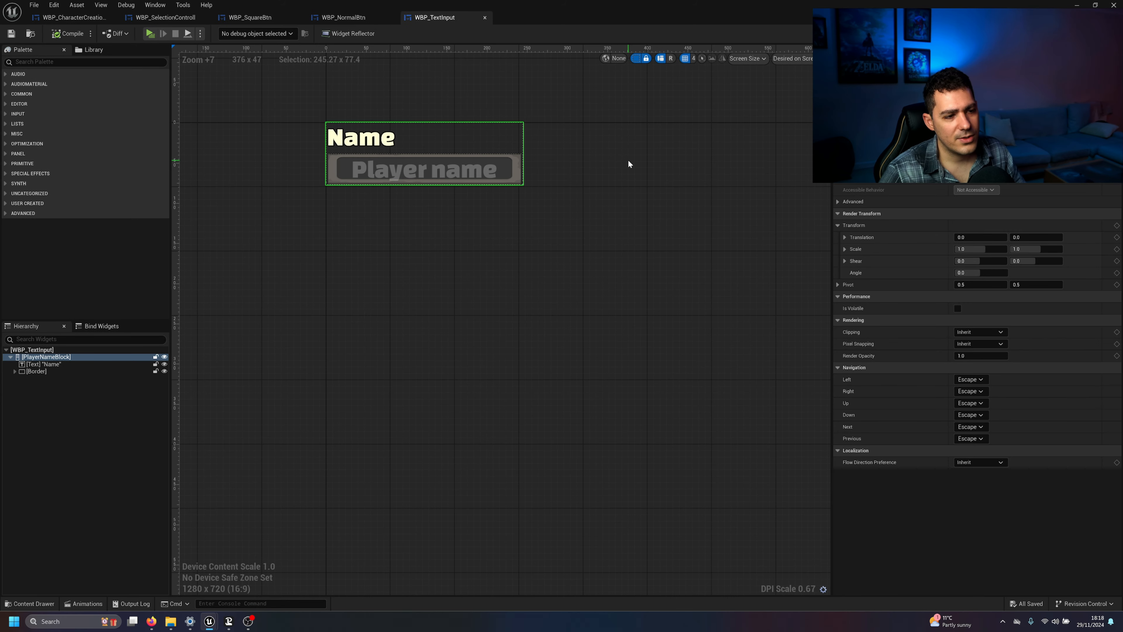